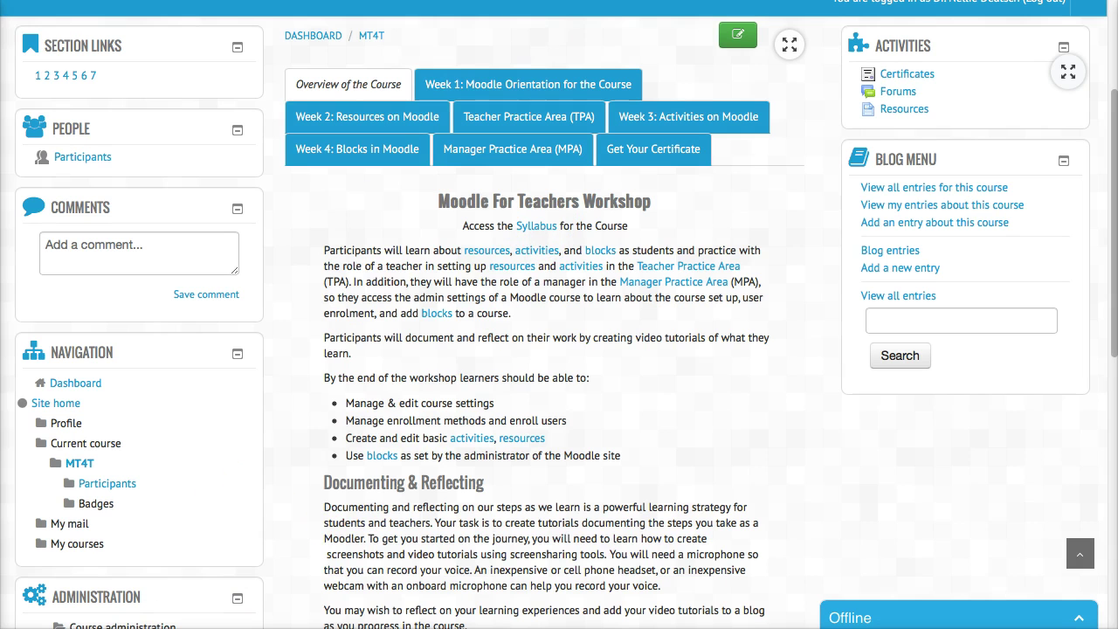
Step: Draw arrows highlighting the course overview, the section links and the activities list
drag(420, 40, 391, 62)
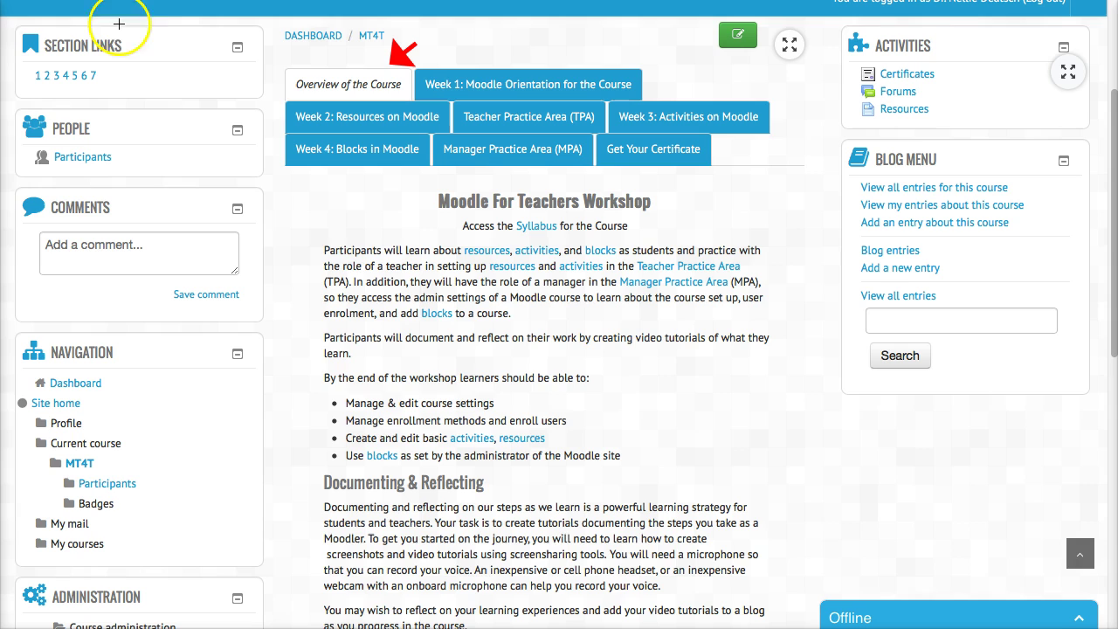
drag(153, 35, 150, 94)
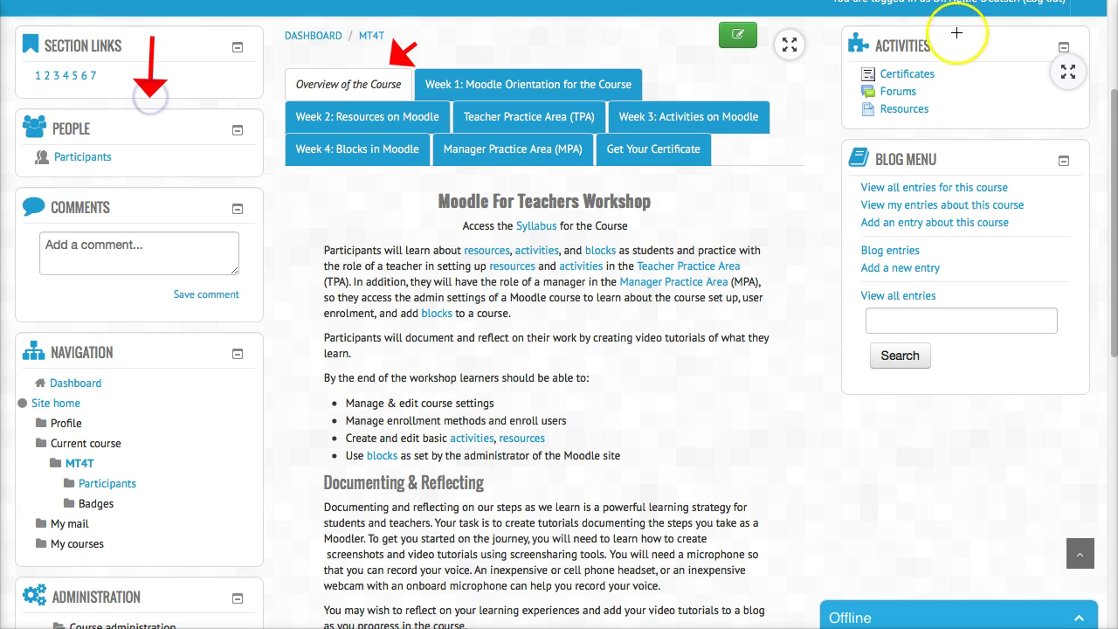
drag(994, 25, 989, 58)
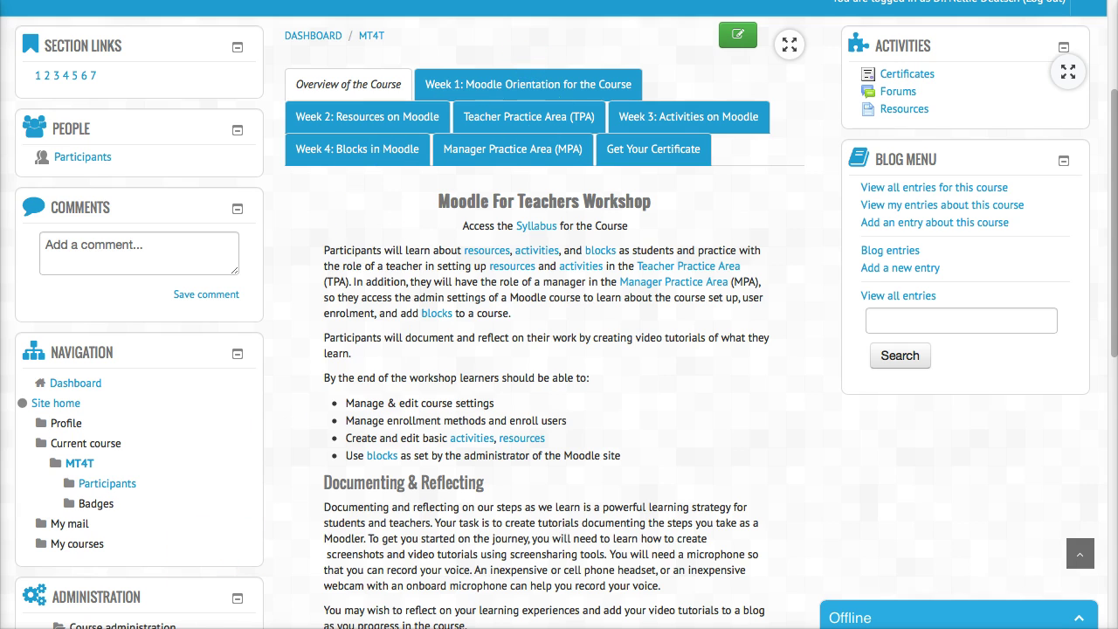
Step: Open the Week 1: Moodle Orientation for the Course section and scroll through its contents
click(522, 85)
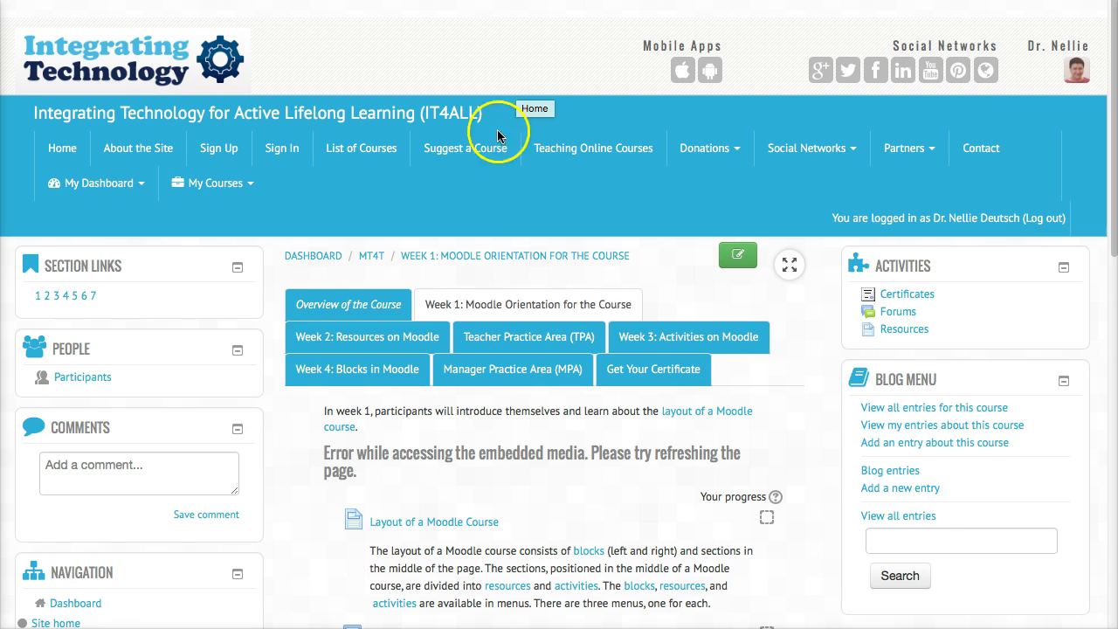
scroll(496, 262, down, 3)
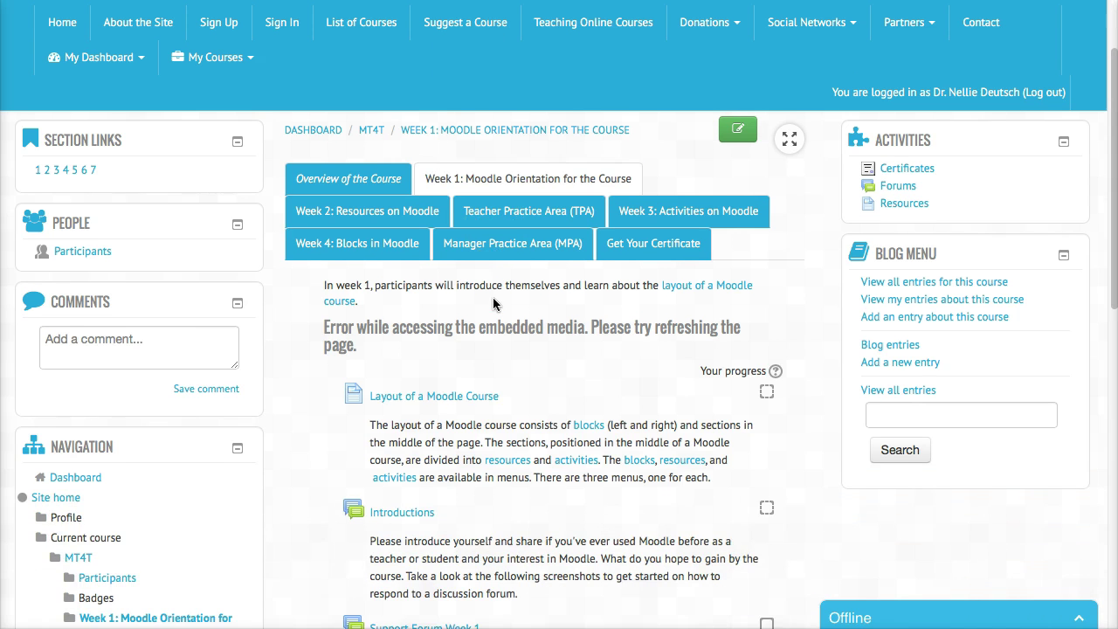
scroll(442, 392, down, 1)
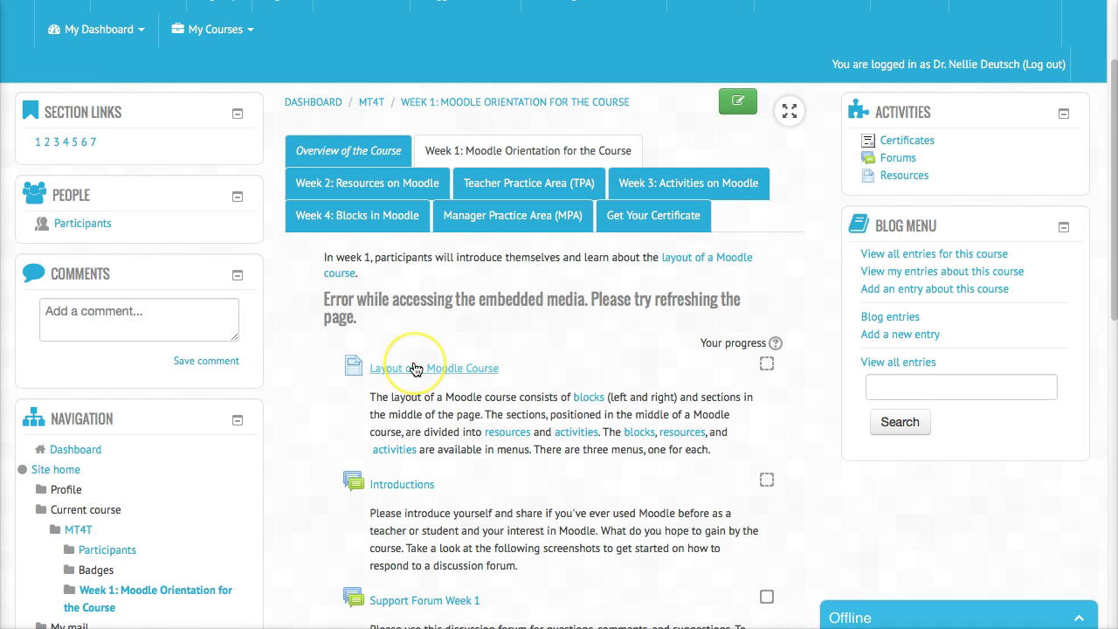
scroll(413, 373, down, 1)
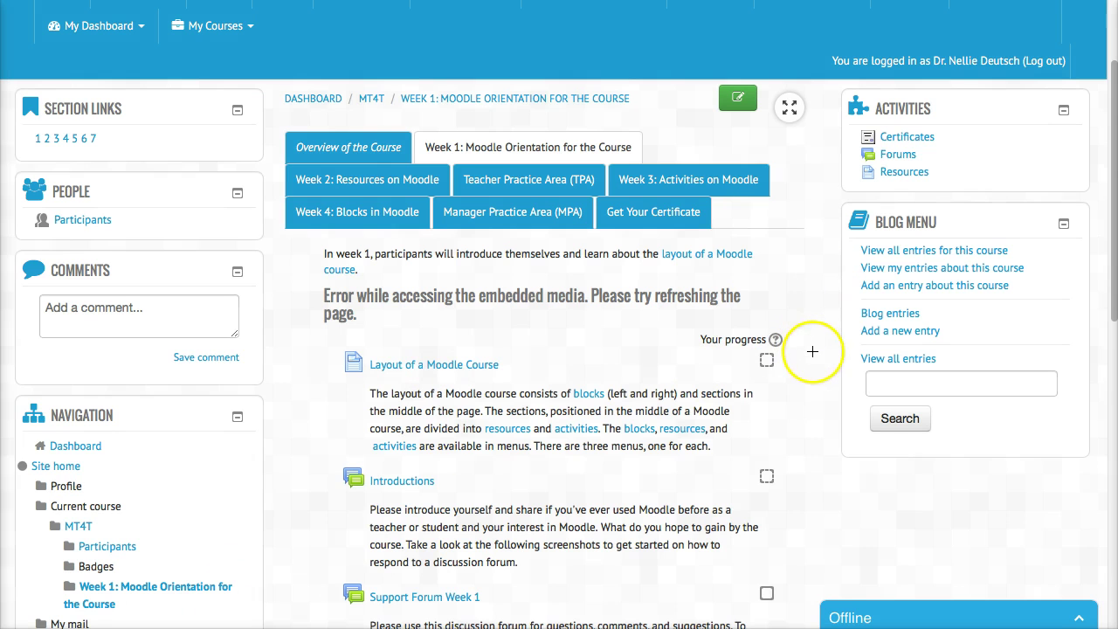
click(761, 360)
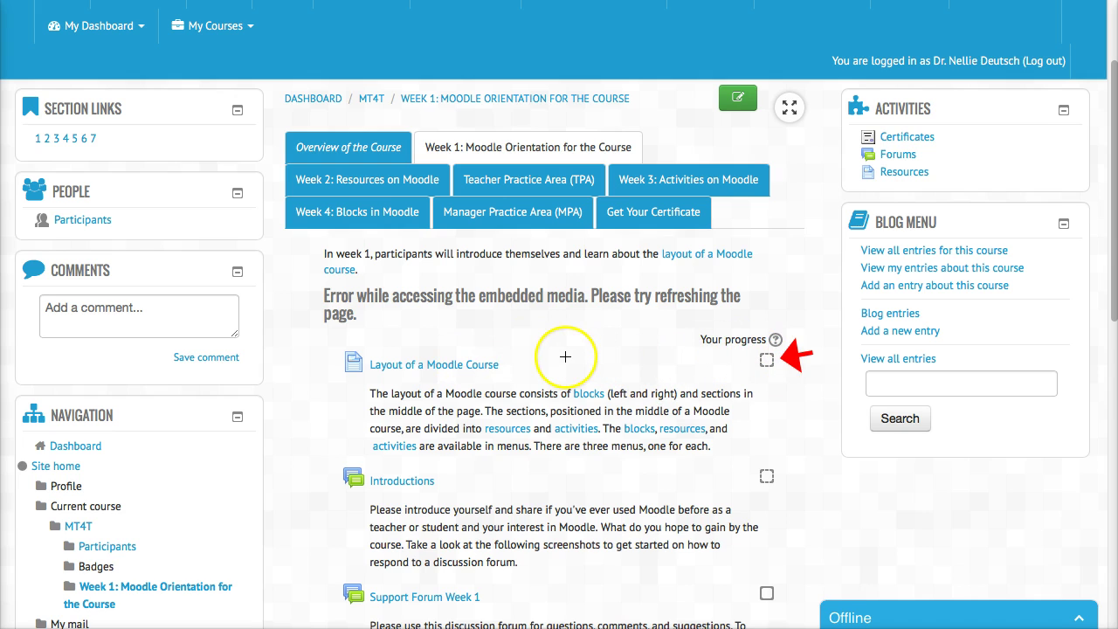
Step: Mark Layout of a Moodle Course, Introductions and their progress boxes with arrows, then clear them
click(537, 363)
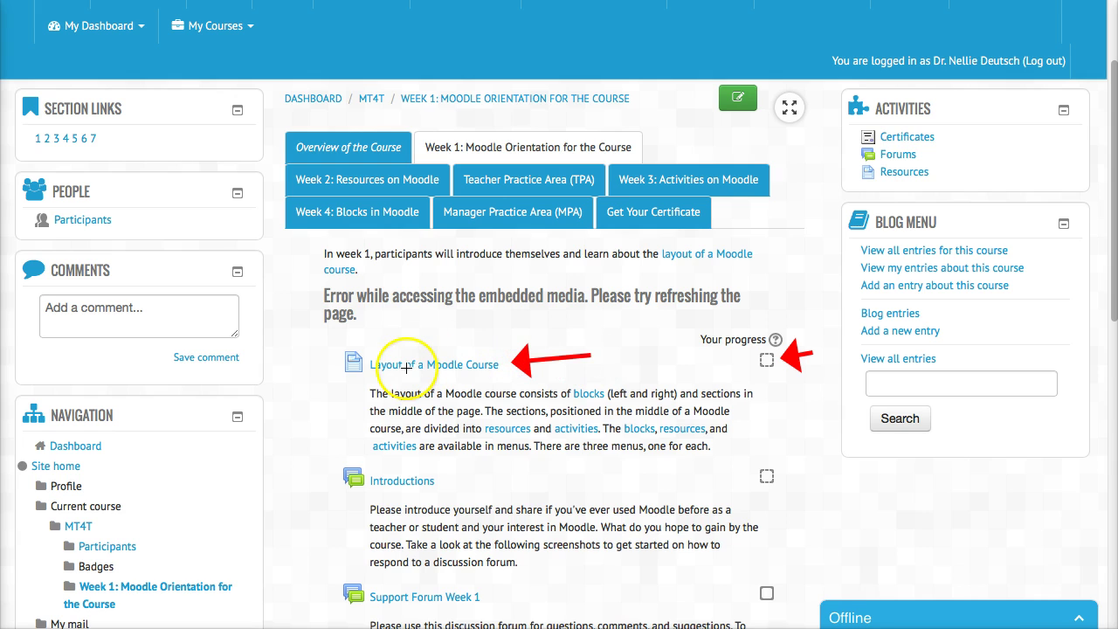
click(480, 477)
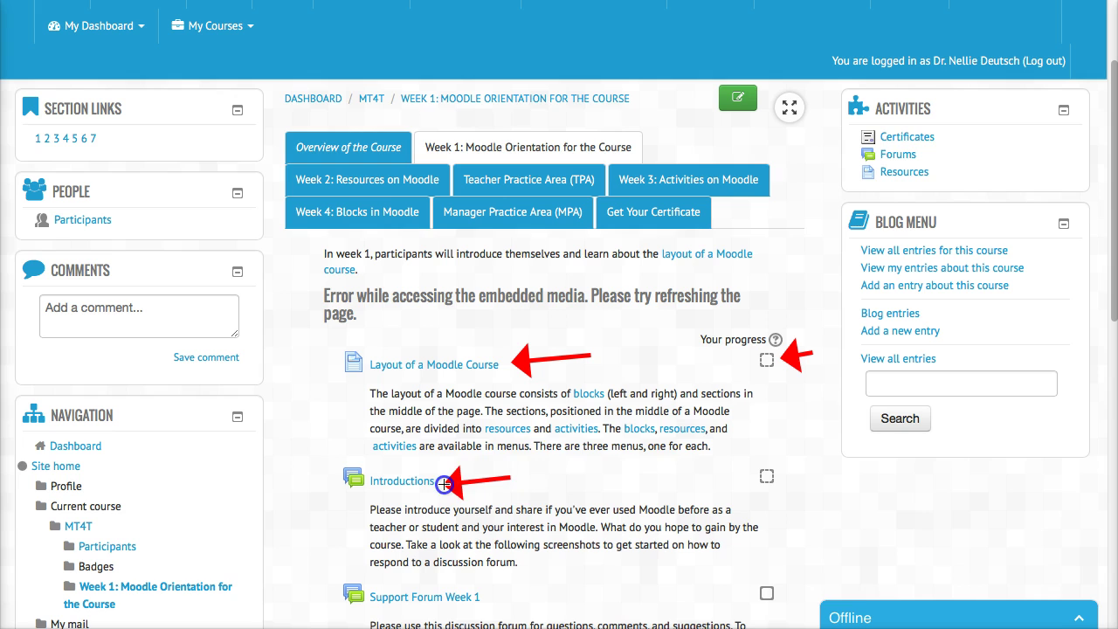
click(804, 508)
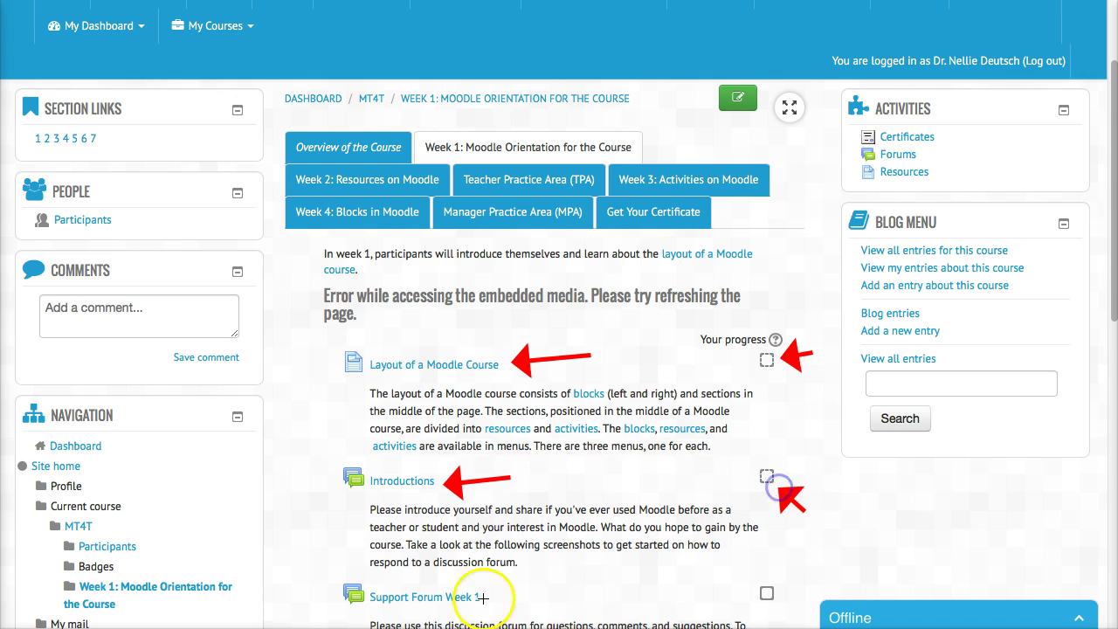
click(716, 580)
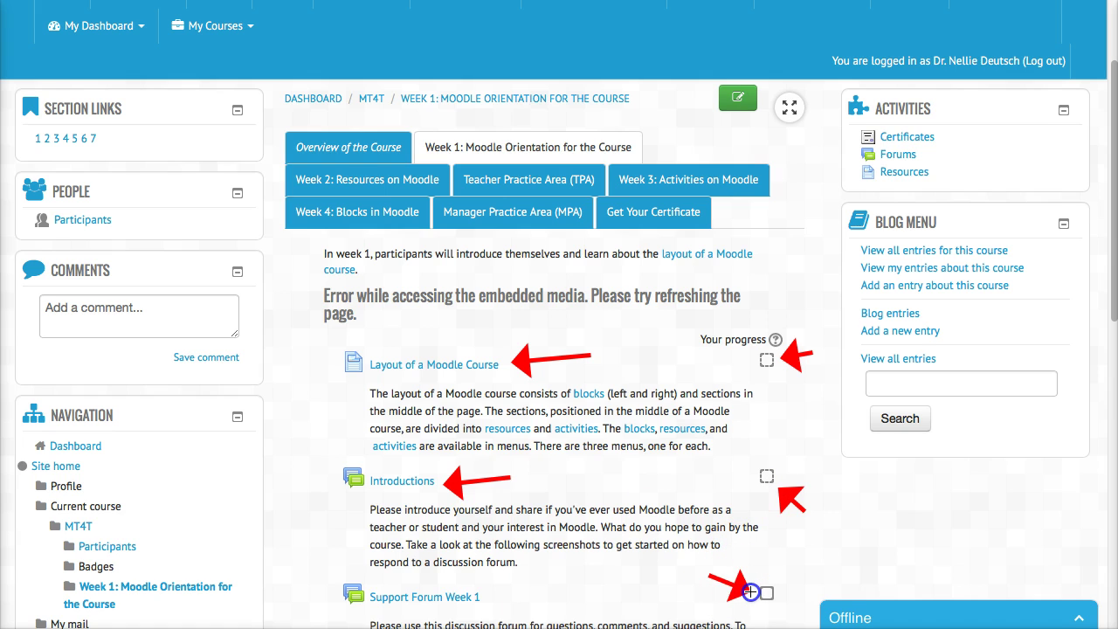
key(Escape)
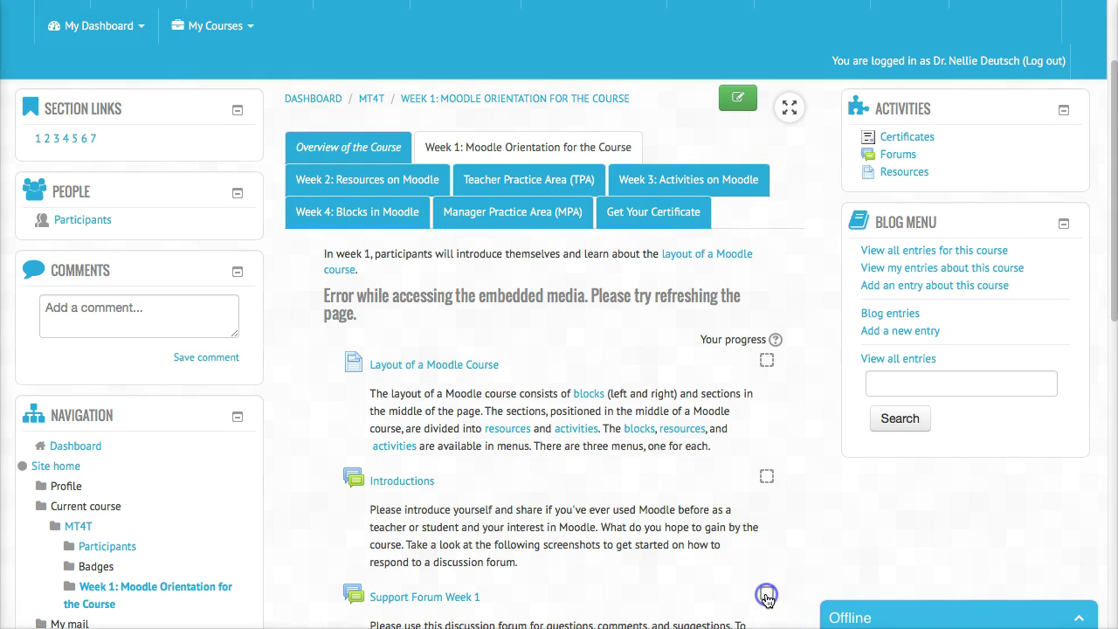
Step: Tick Support Forum Week 1 as completed and scroll over the section
click(766, 593)
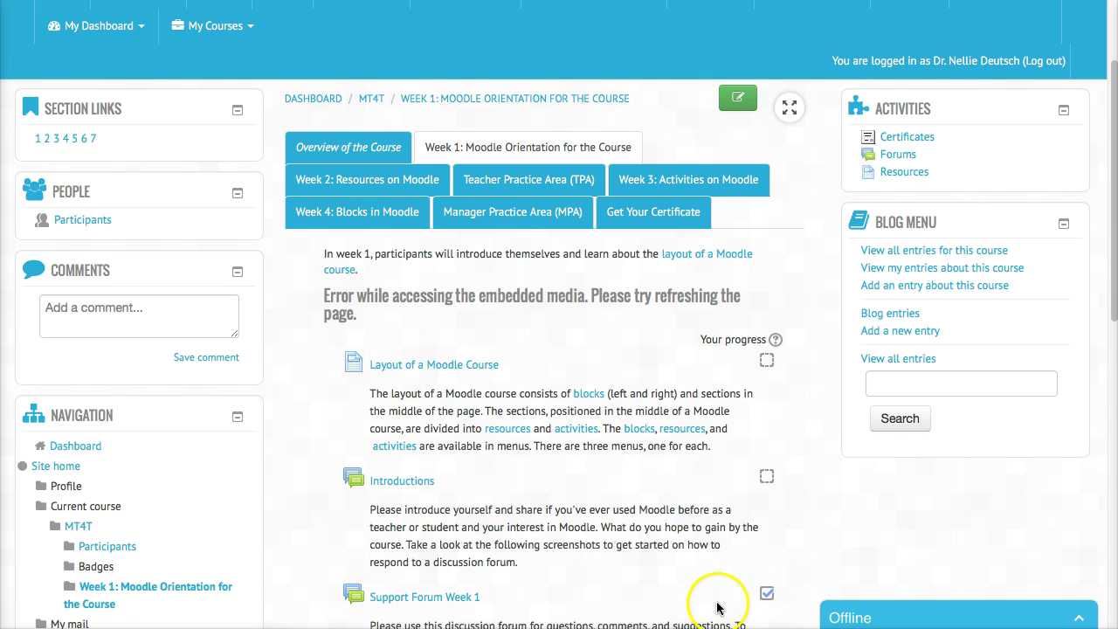
scroll(725, 585, down, 1)
scroll(729, 576, down, 3)
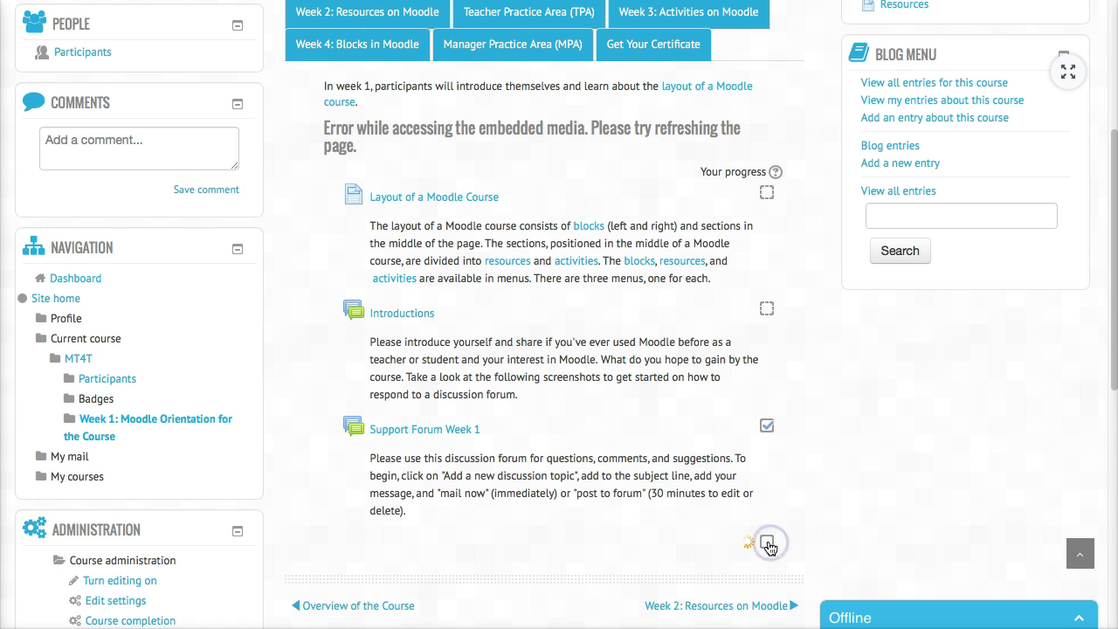
scroll(778, 533, up, 2)
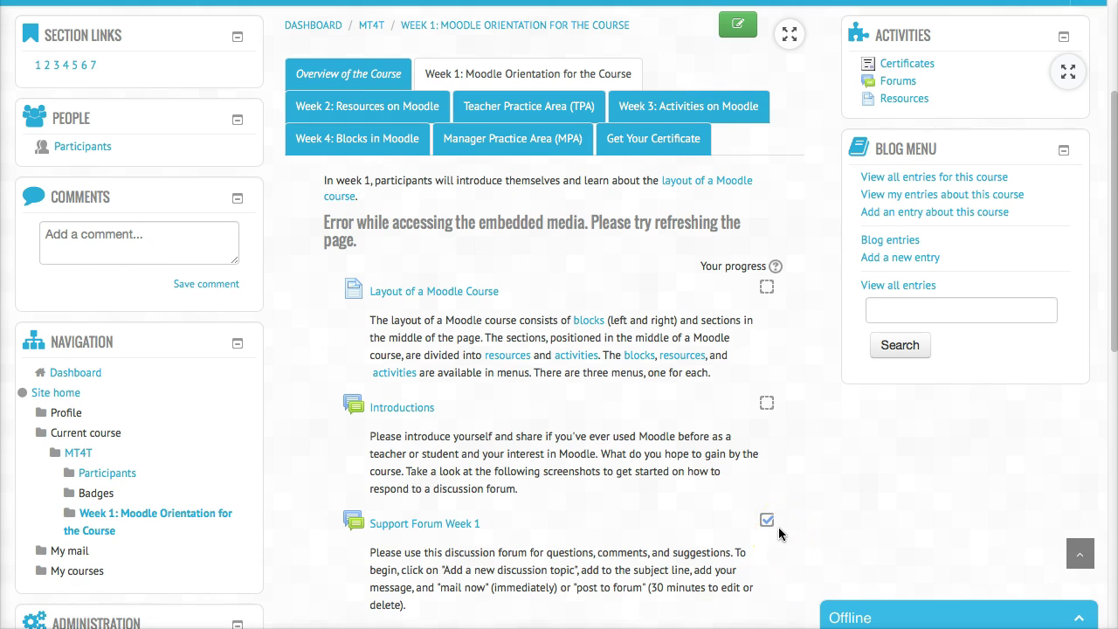
scroll(778, 527, up, 3)
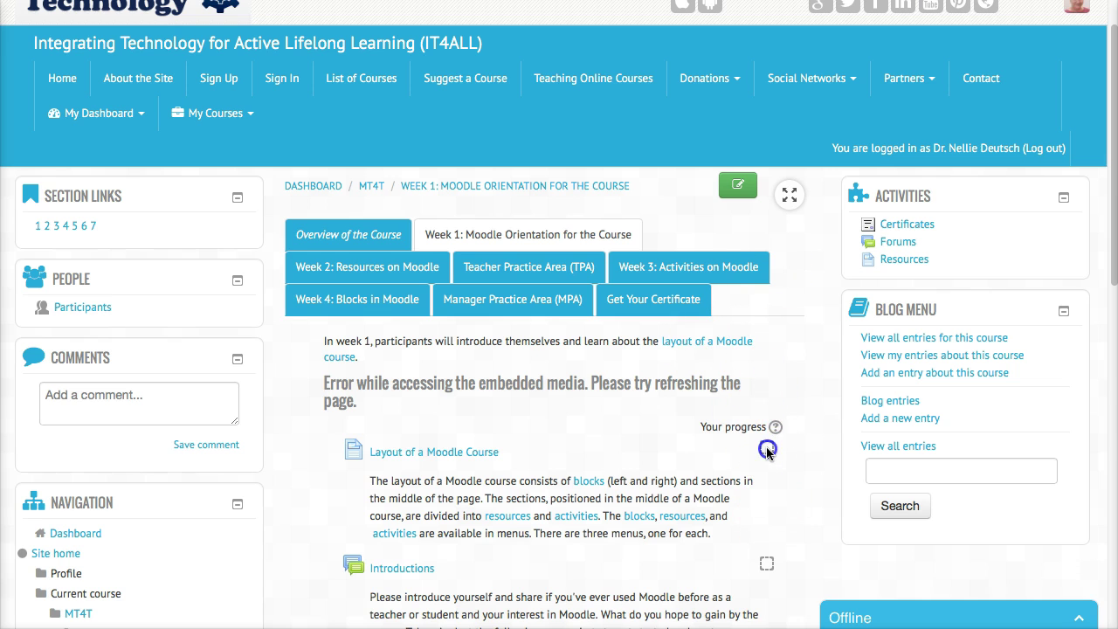
scroll(442, 454, down, 2)
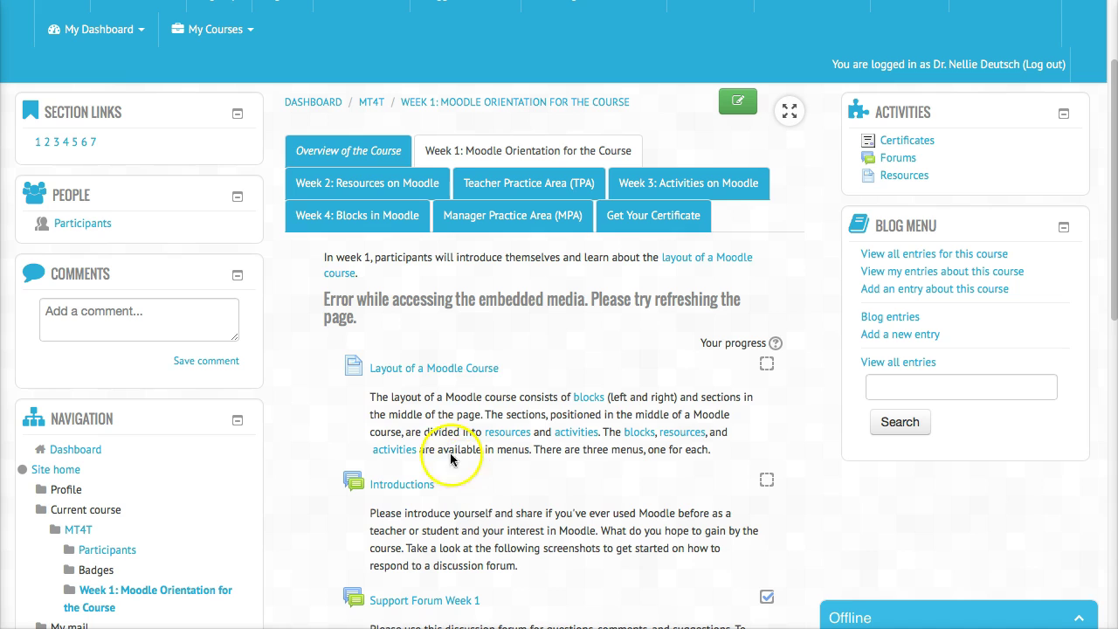
Step: Open Layout of a Moodle Course and read through the Resources, Activities & Blocks explanation
click(451, 368)
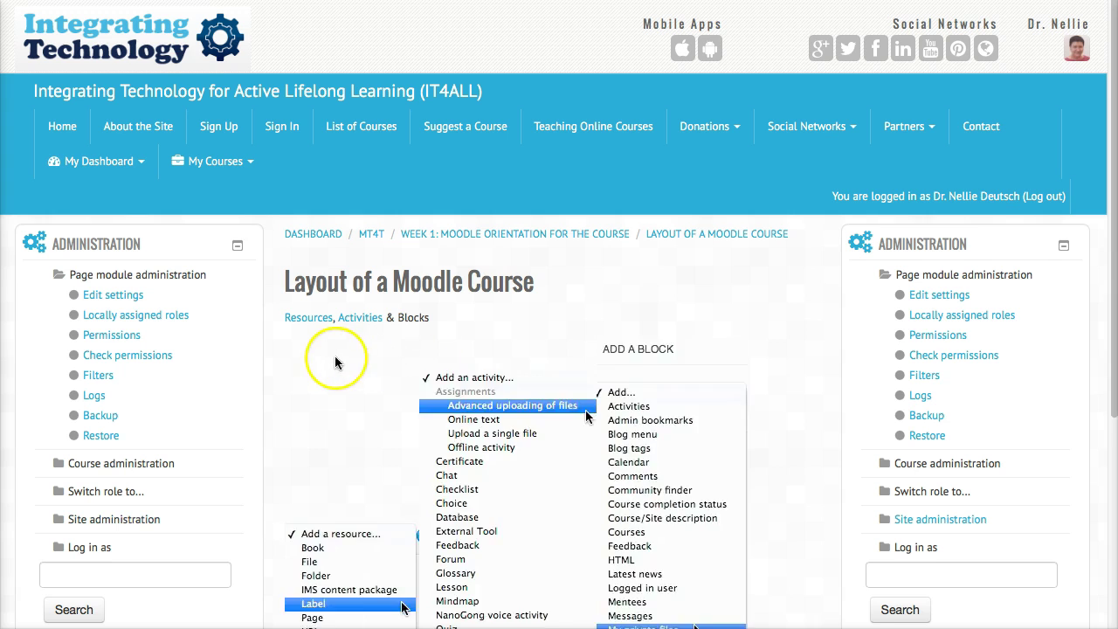
scroll(446, 324, down, 3)
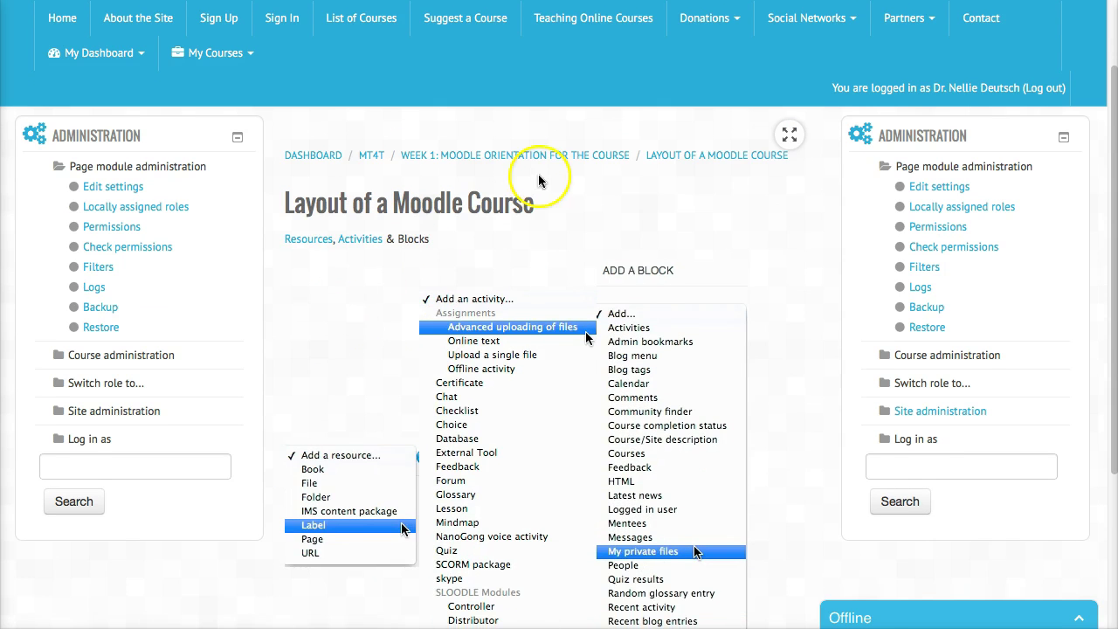
scroll(461, 218, down, 1)
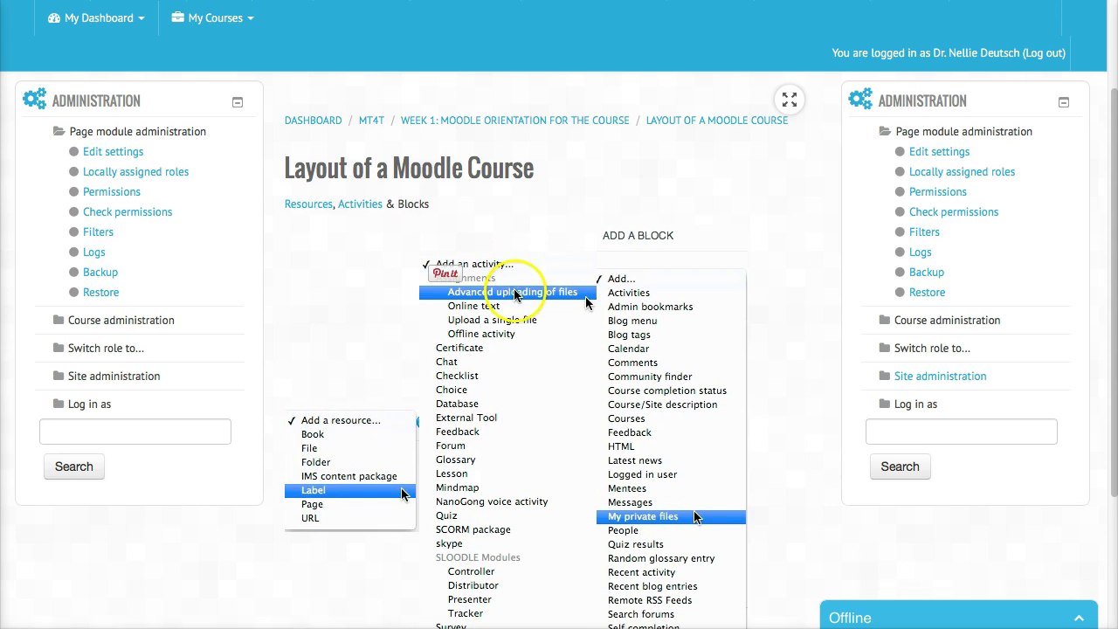
scroll(679, 257, down, 3)
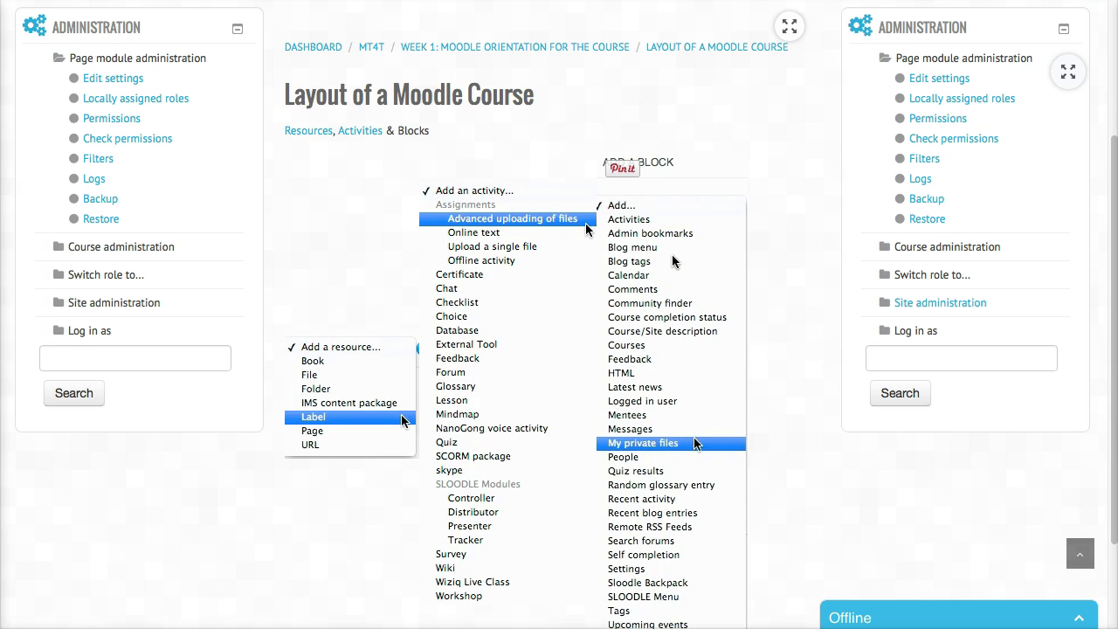
click(639, 250)
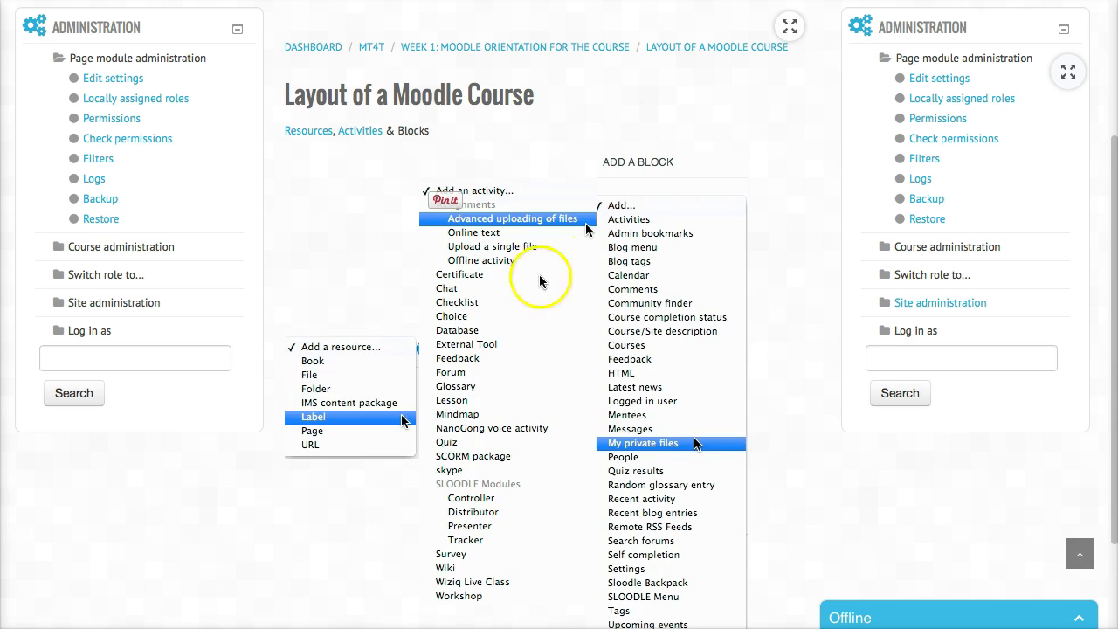
scroll(324, 358, up, 3)
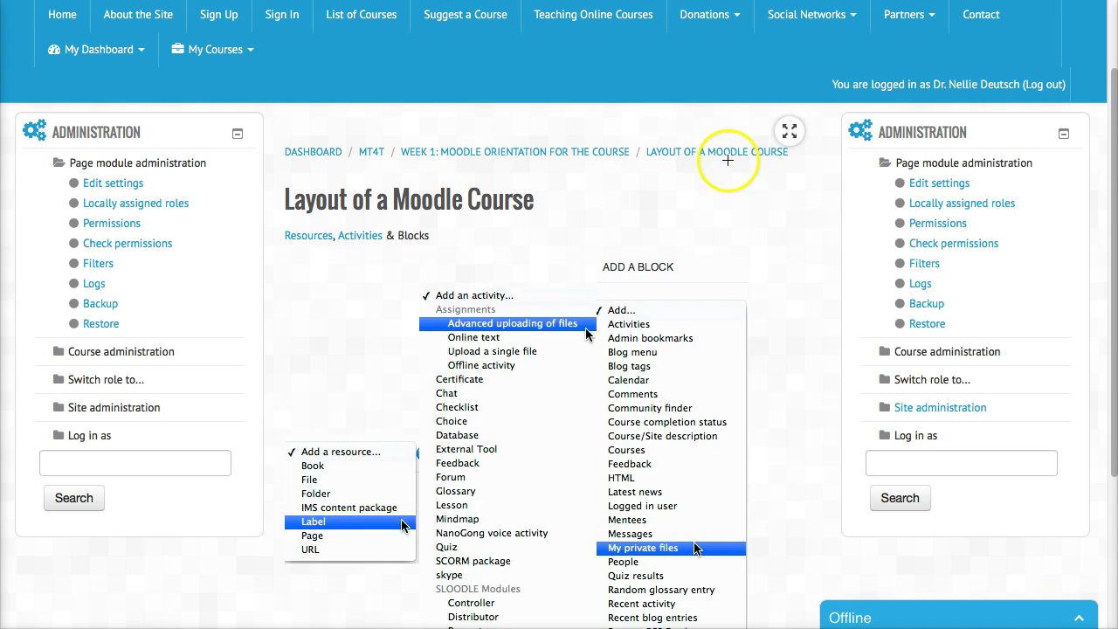
Step: Draw arrows at the page content and the Week 1 and MT4T breadcrumbs, then clear them
drag(731, 181, 725, 225)
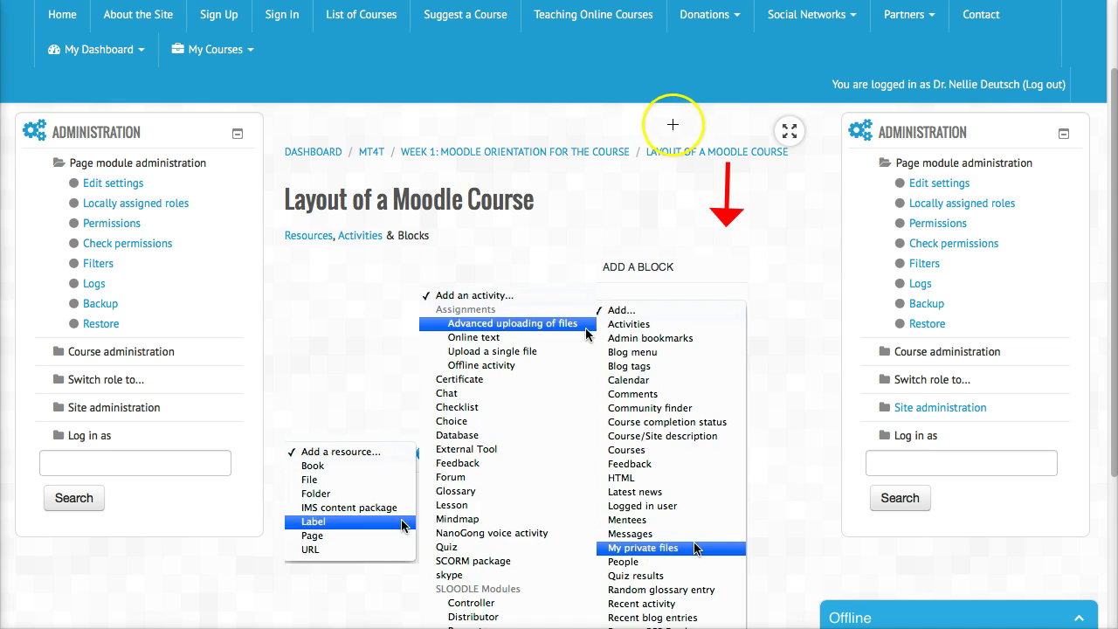
drag(667, 119, 590, 127)
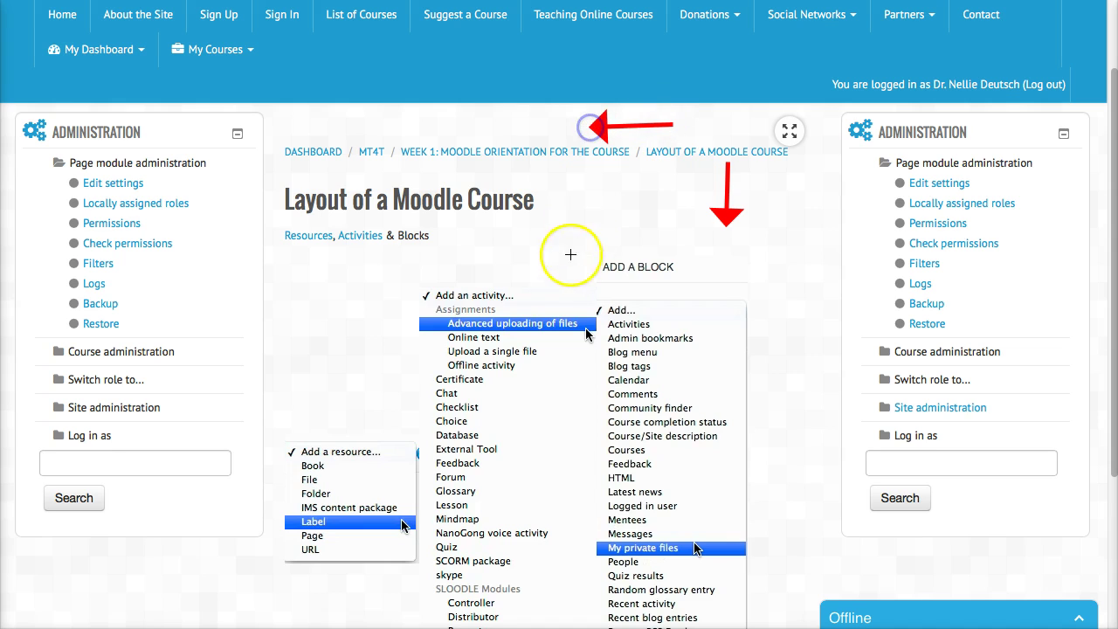
drag(569, 245, 559, 173)
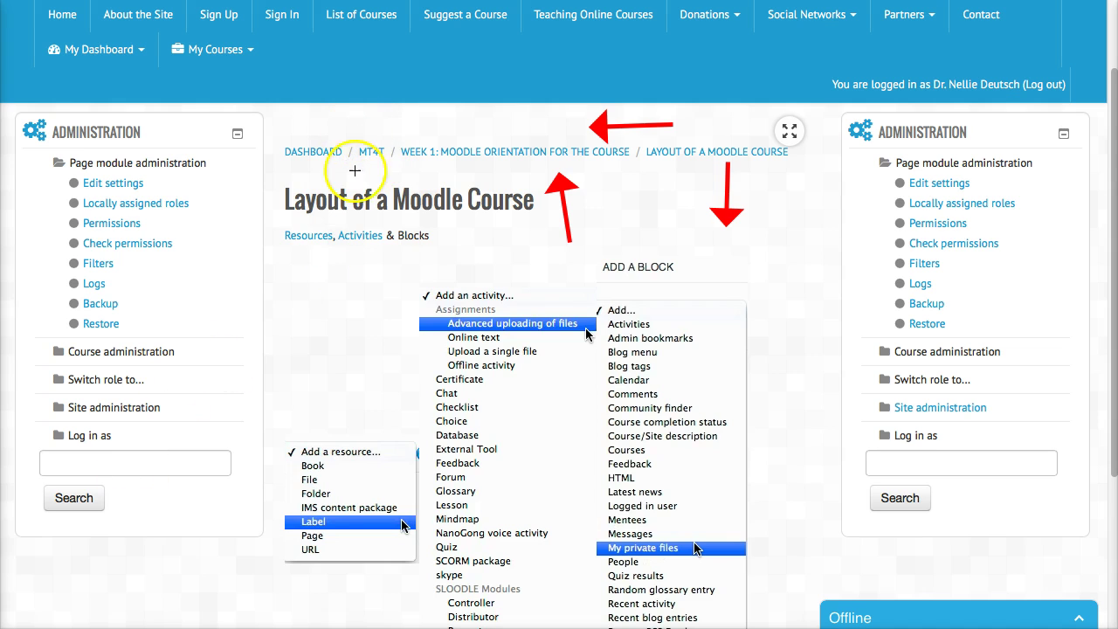
drag(370, 120, 376, 137)
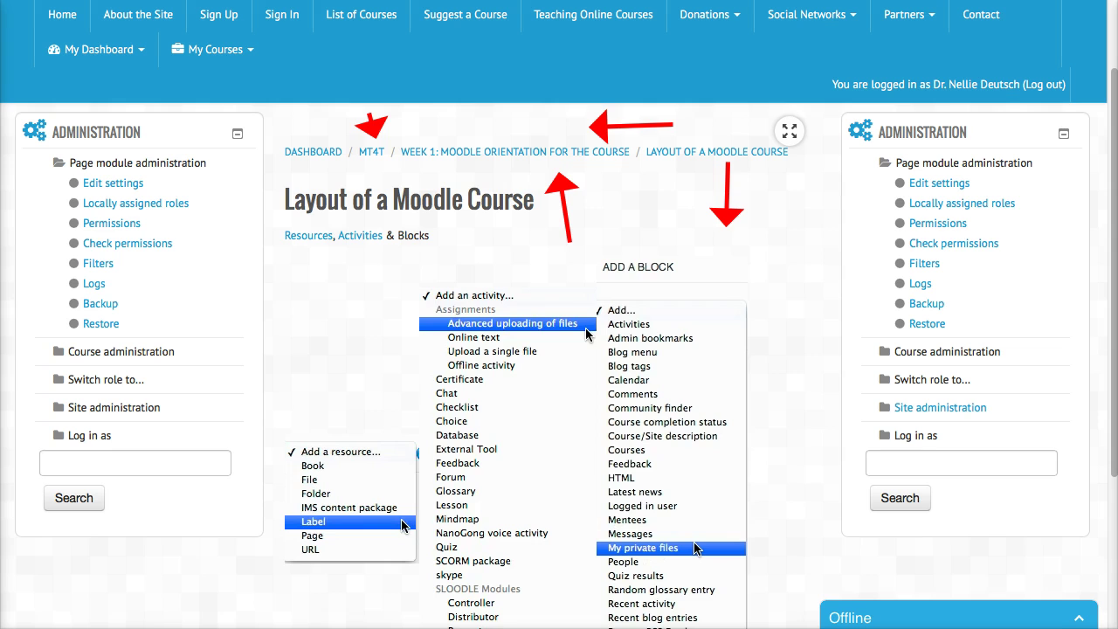
key(Escape)
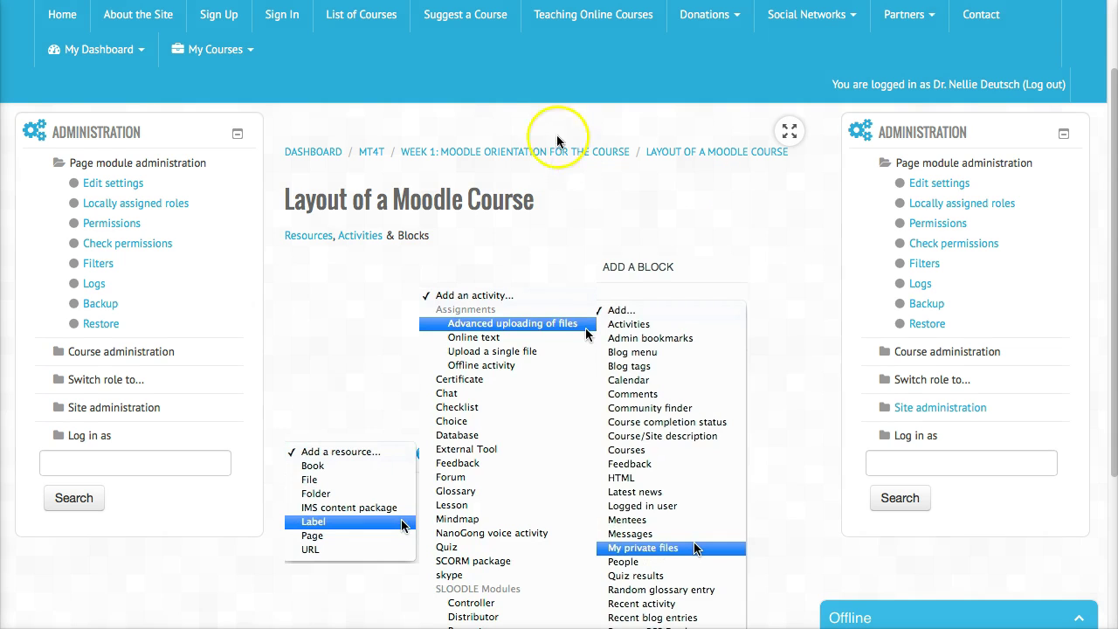
click(491, 156)
scroll(569, 310, down, 3)
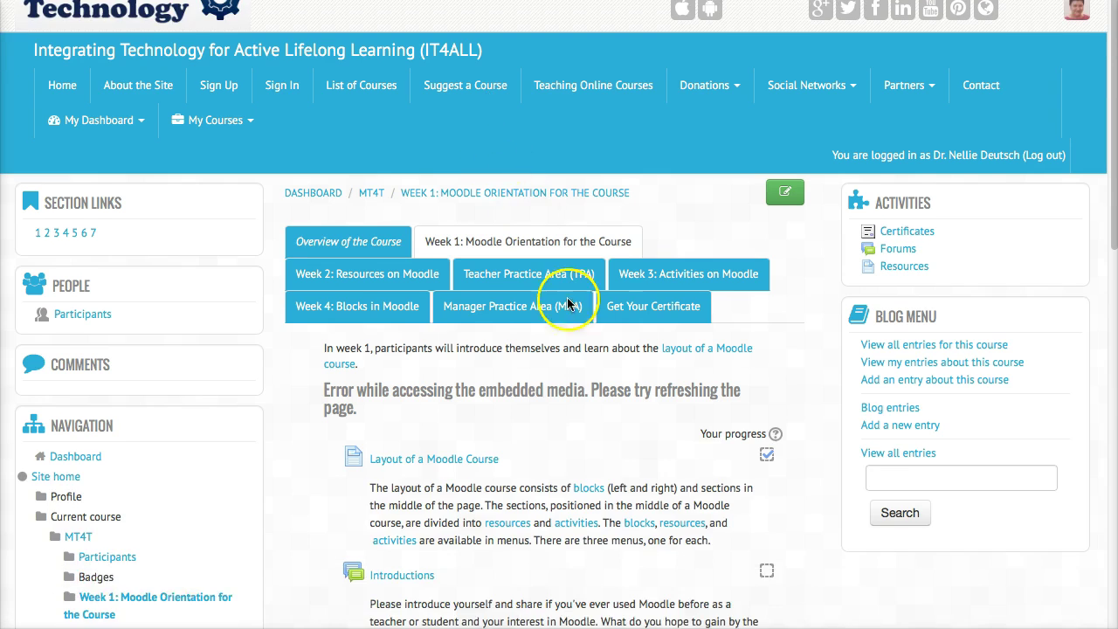
scroll(716, 415, up, 1)
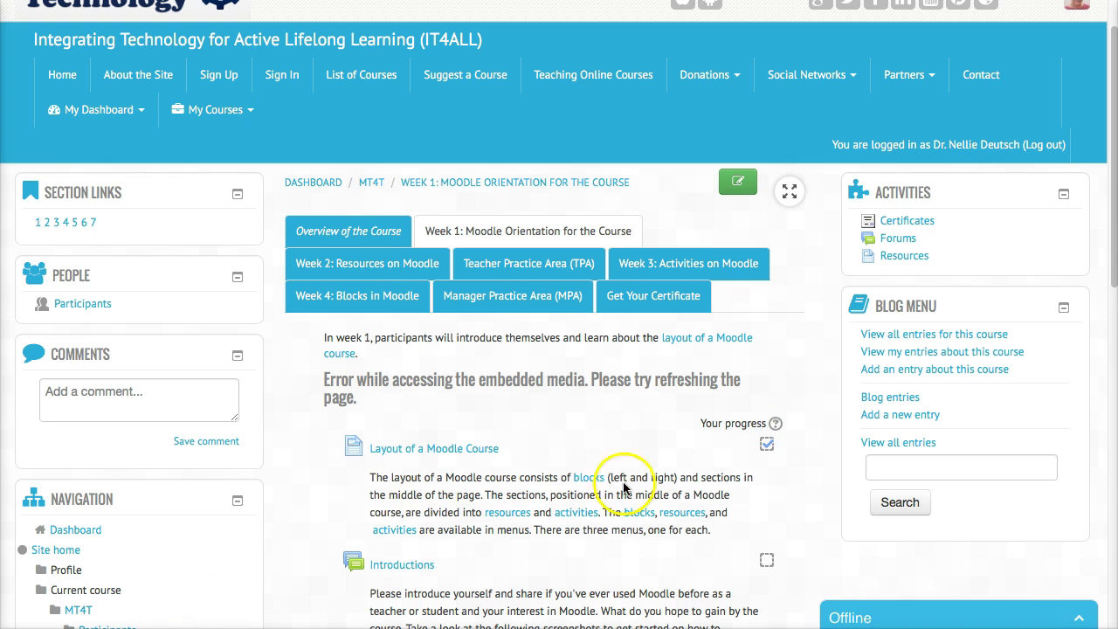
click(802, 450)
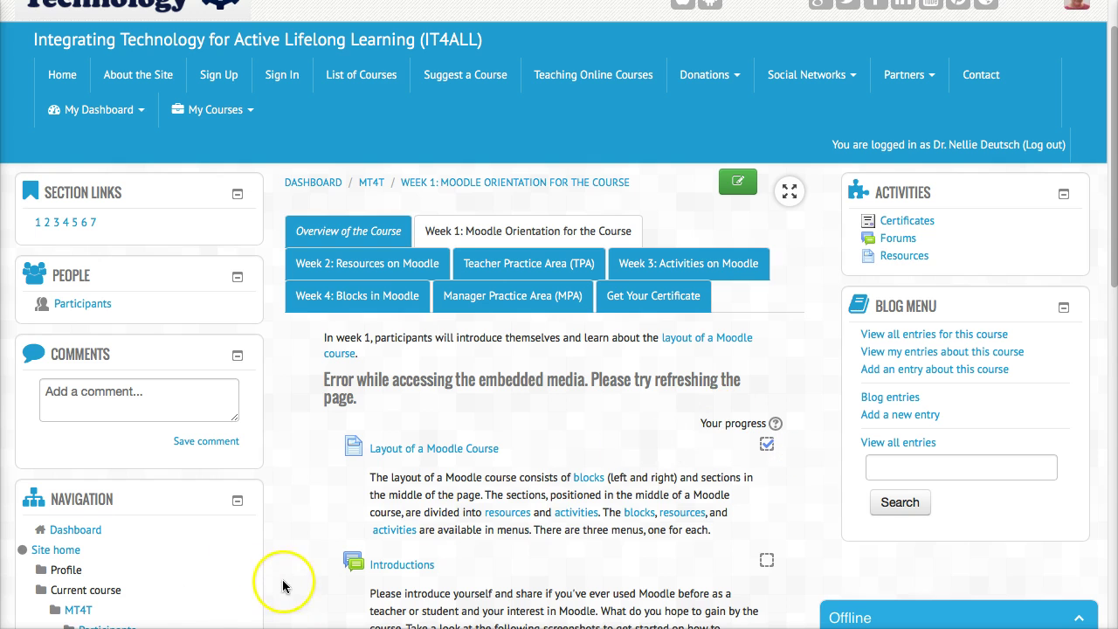
scroll(586, 456, down, 1)
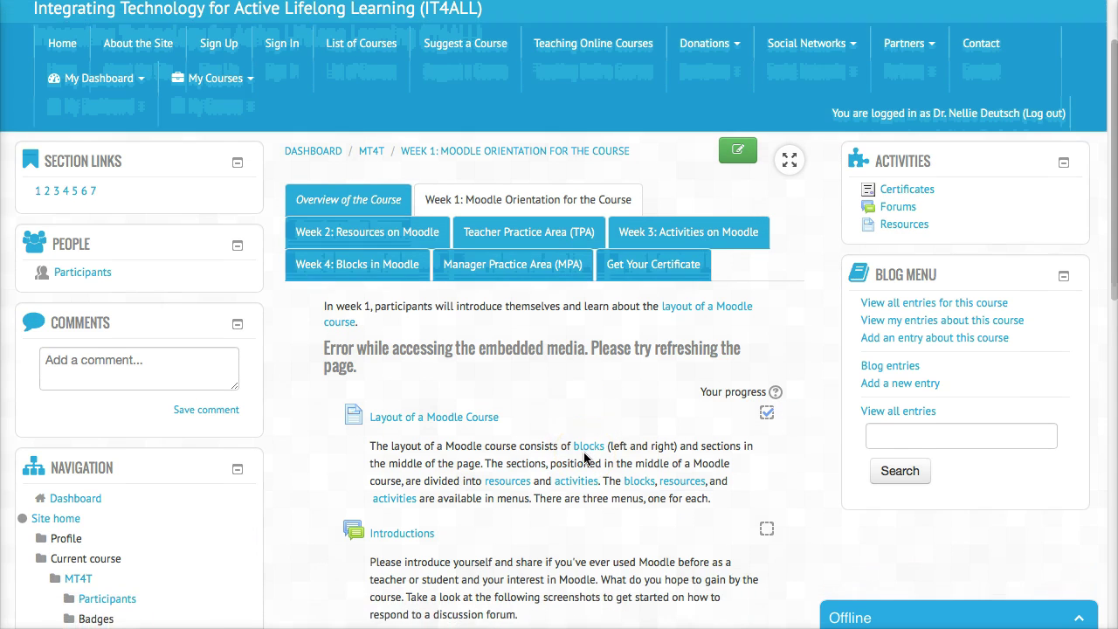
scroll(585, 456, down, 1)
scroll(585, 456, down, 1)
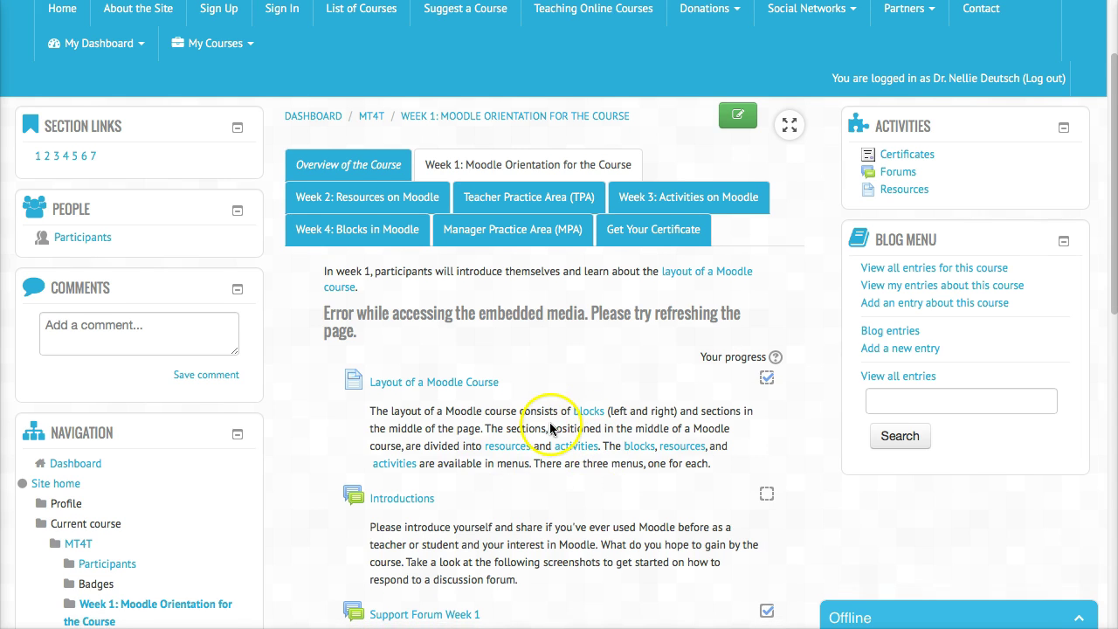
scroll(524, 428, down, 1)
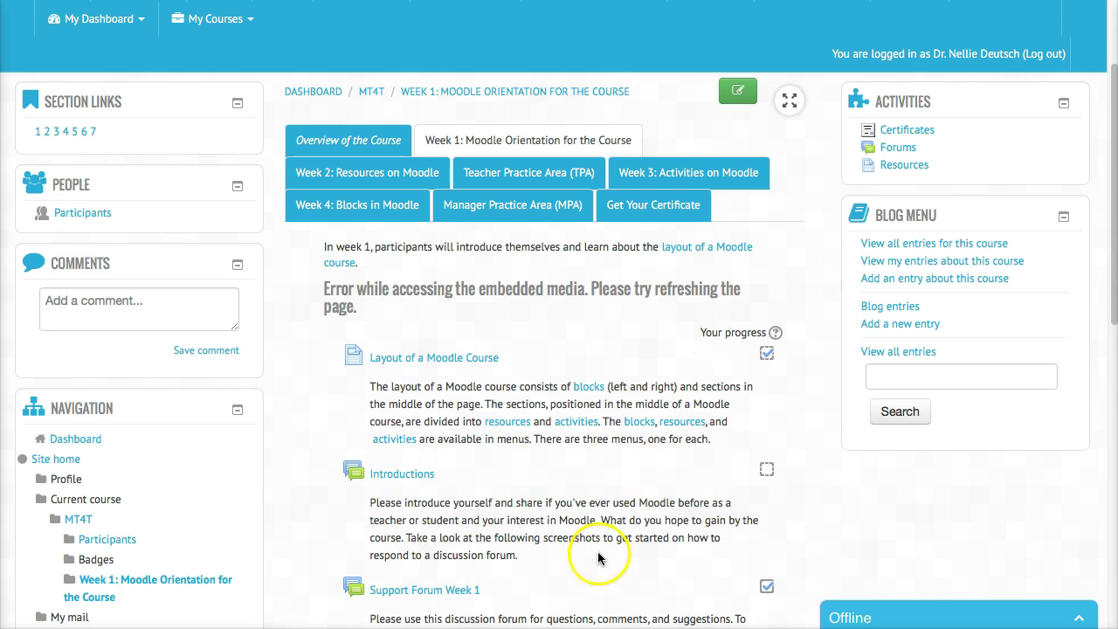
scroll(354, 498, down, 1)
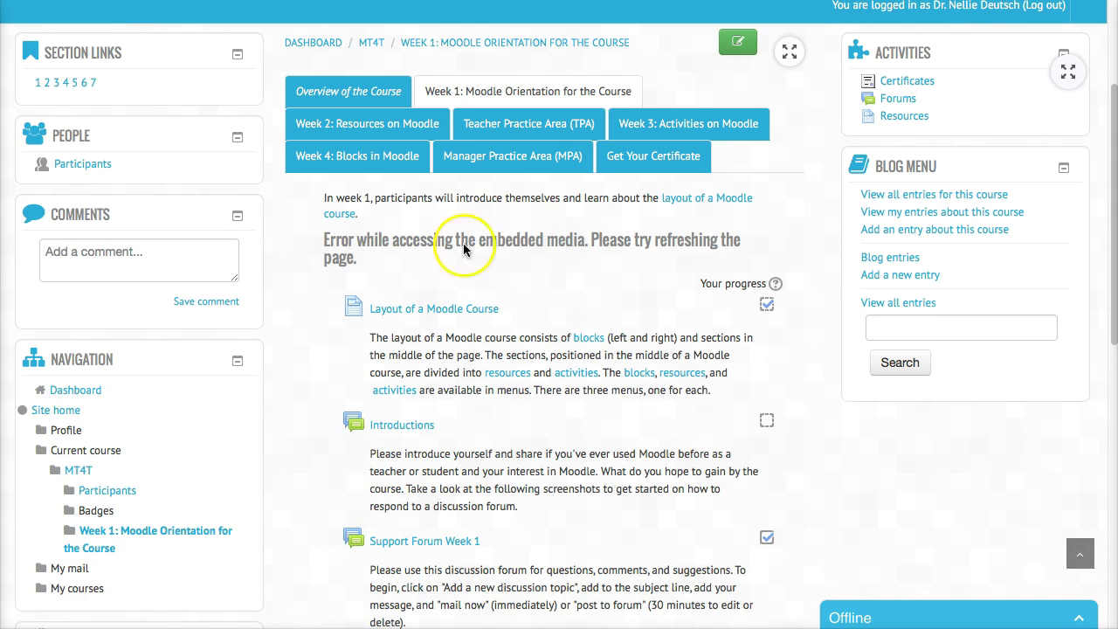
Step: Open the Week 2: Resources on Moodle section and follow its Teacher Practice Area link
click(338, 129)
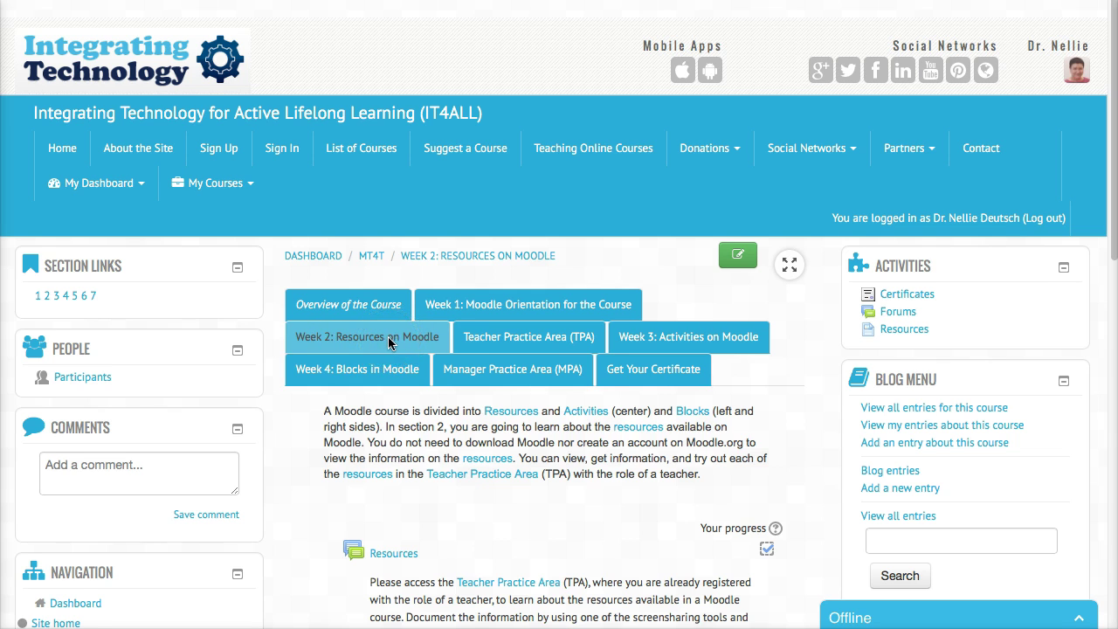
scroll(393, 345, down, 1)
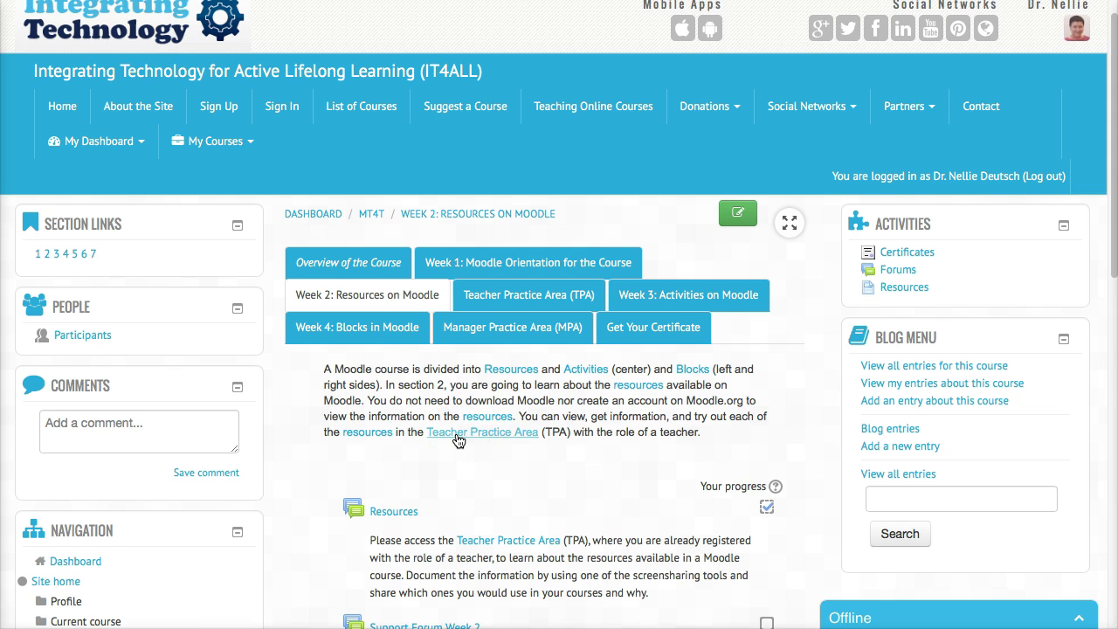
scroll(458, 440, down, 1)
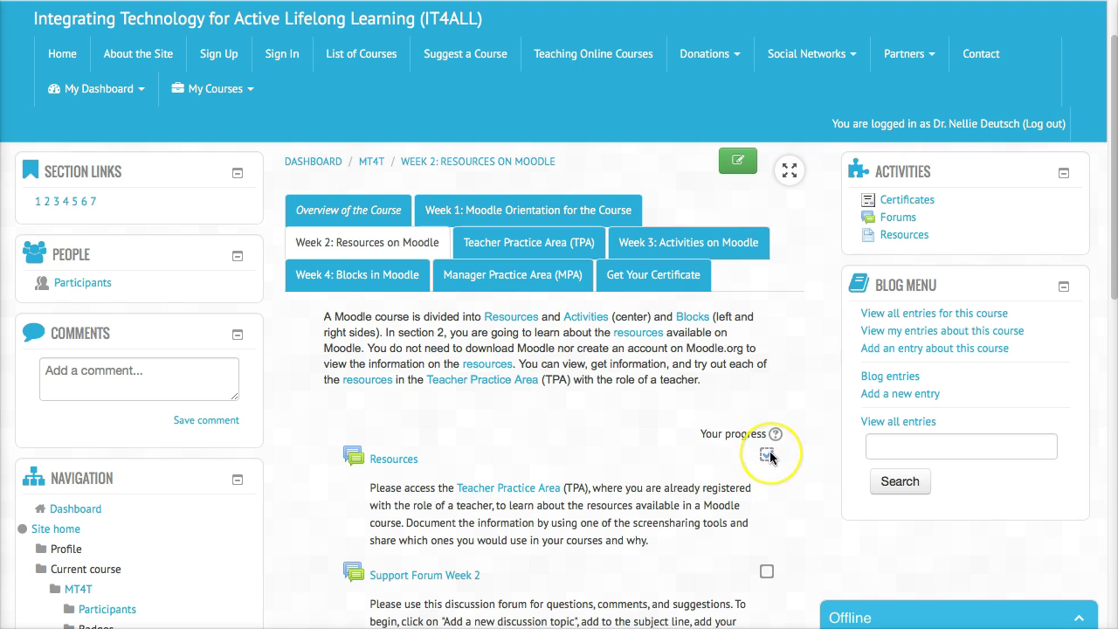
scroll(767, 452, down, 1)
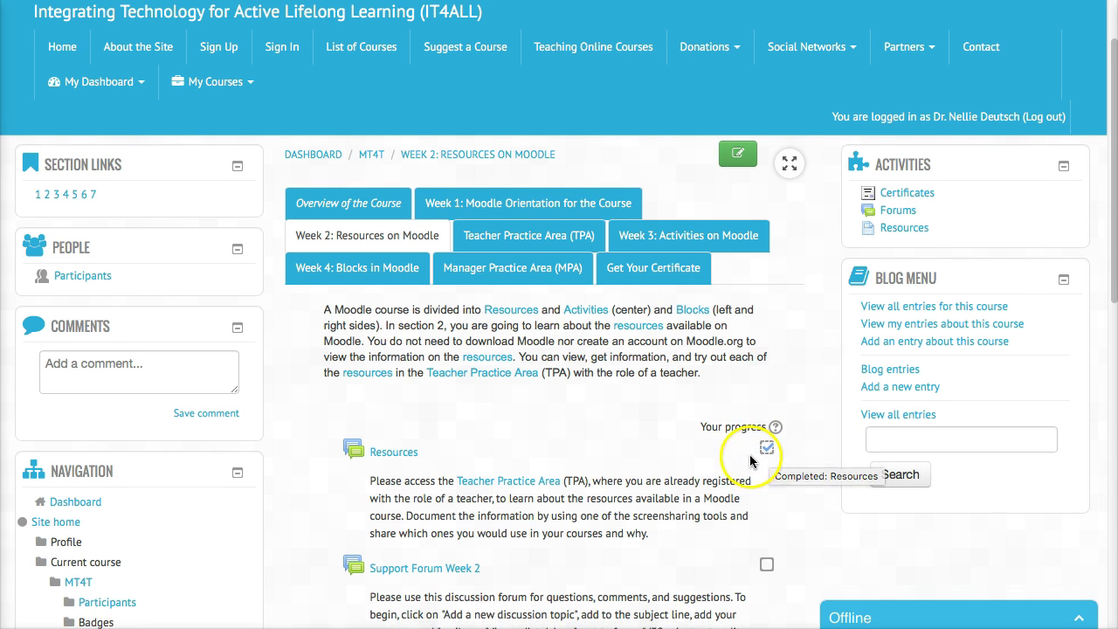
click(494, 487)
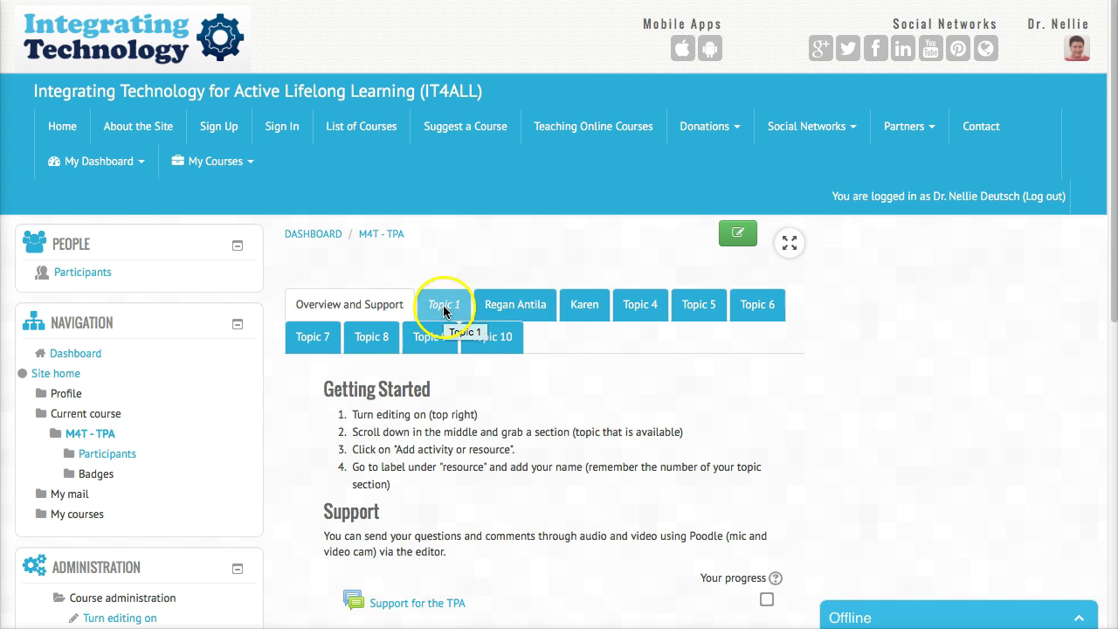
Step: Show Topic 4 of the M4T - TPA course and turn editing on
click(643, 308)
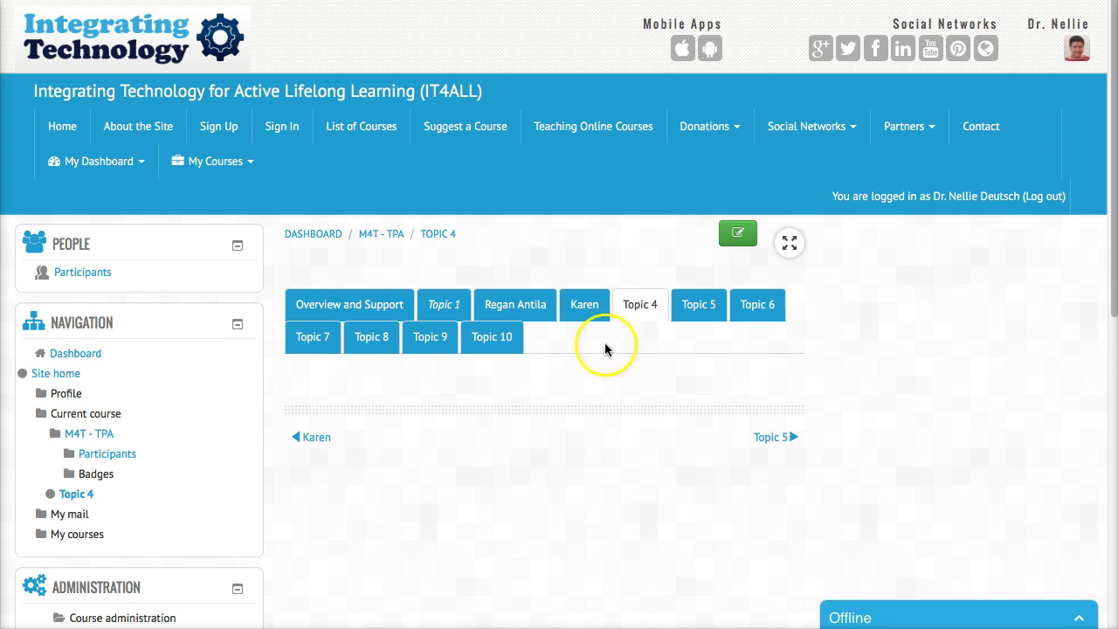
click(734, 241)
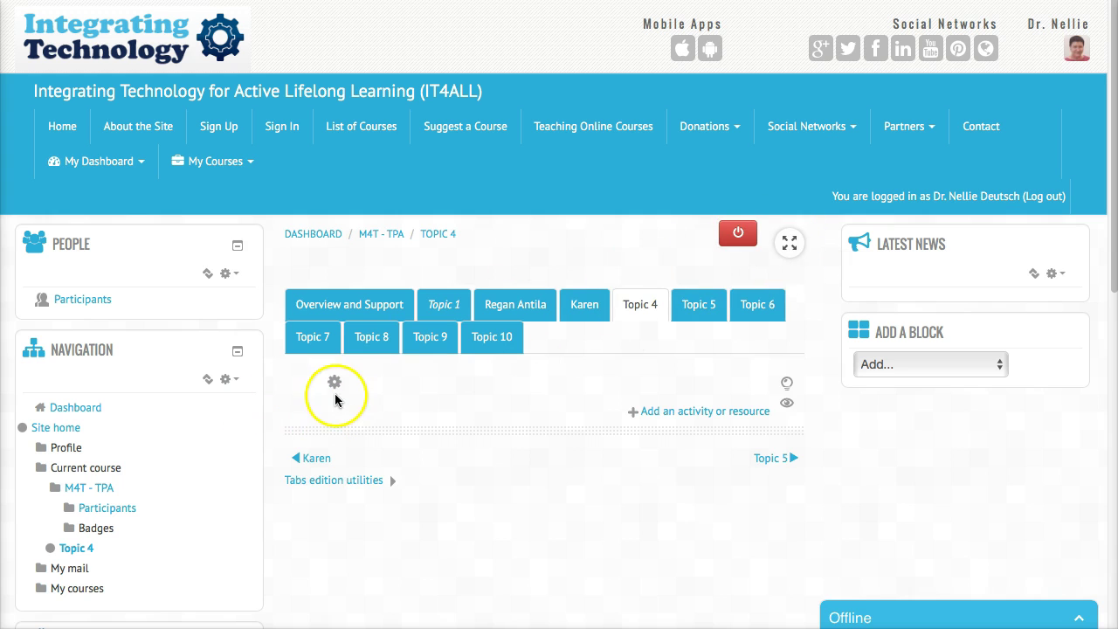
Step: Switch role to Moodle Teacher while viewing the editable Topic 4 section
scroll(157, 459, down, 5)
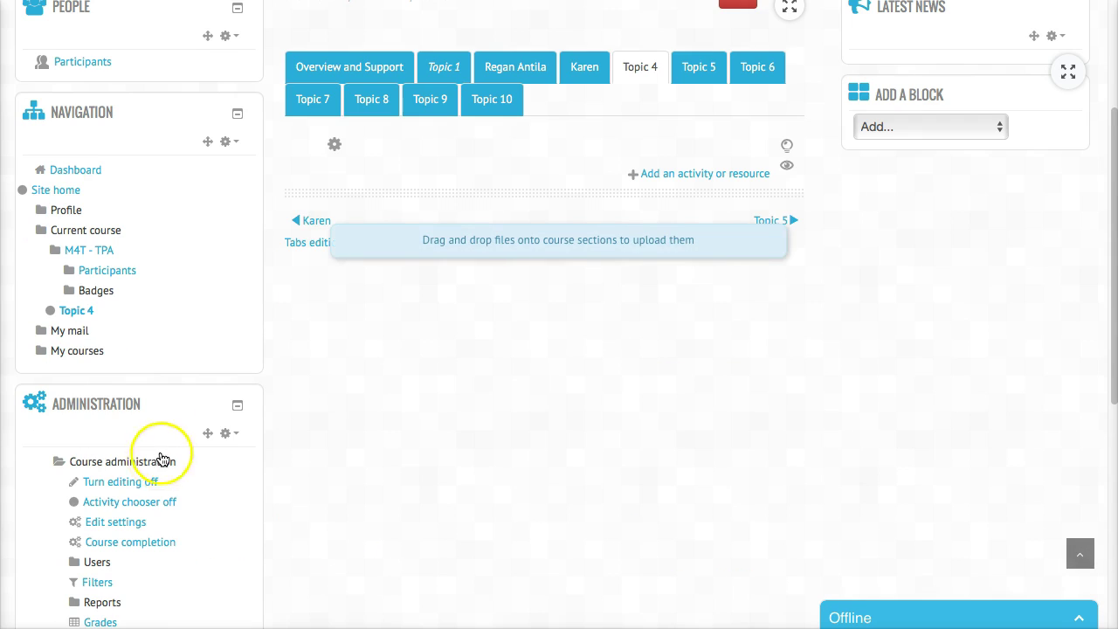
scroll(352, 326, up, 3)
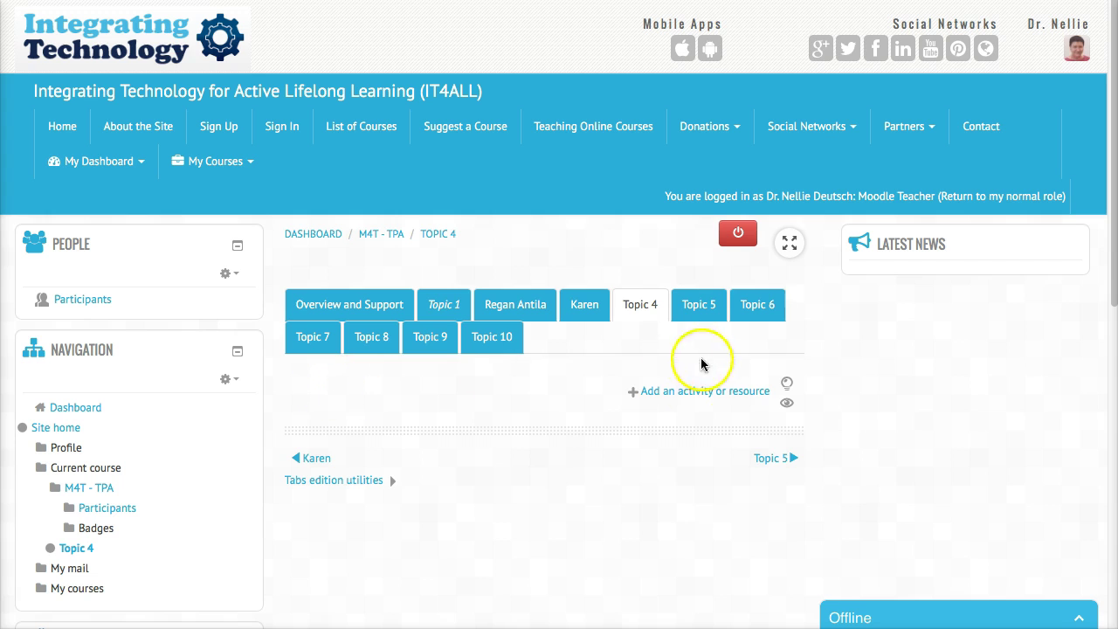
click(666, 395)
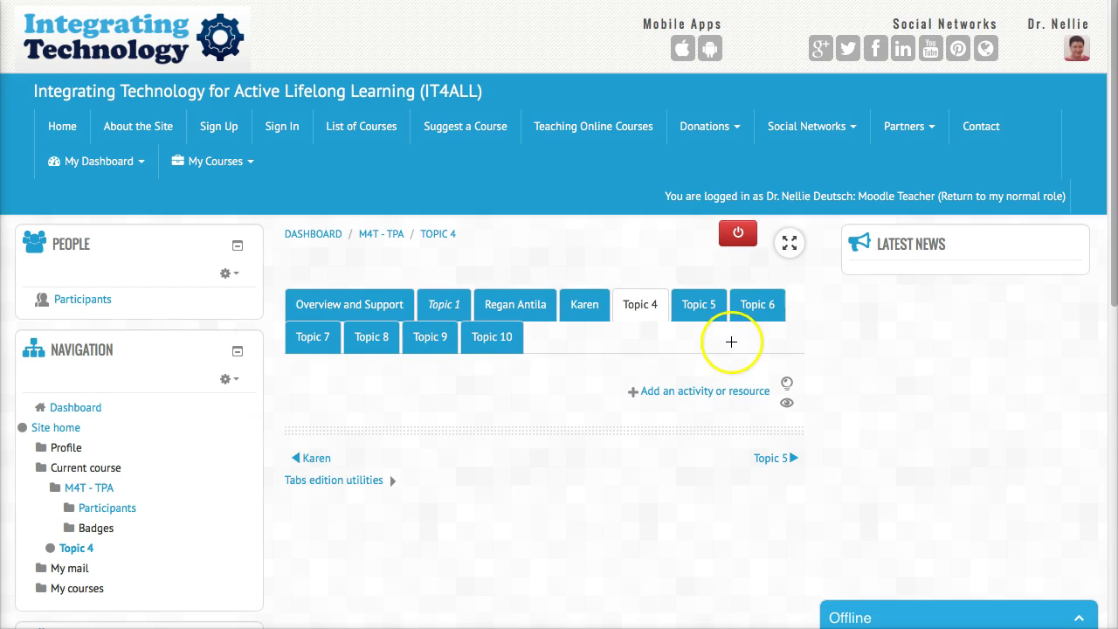
drag(728, 349, 725, 373)
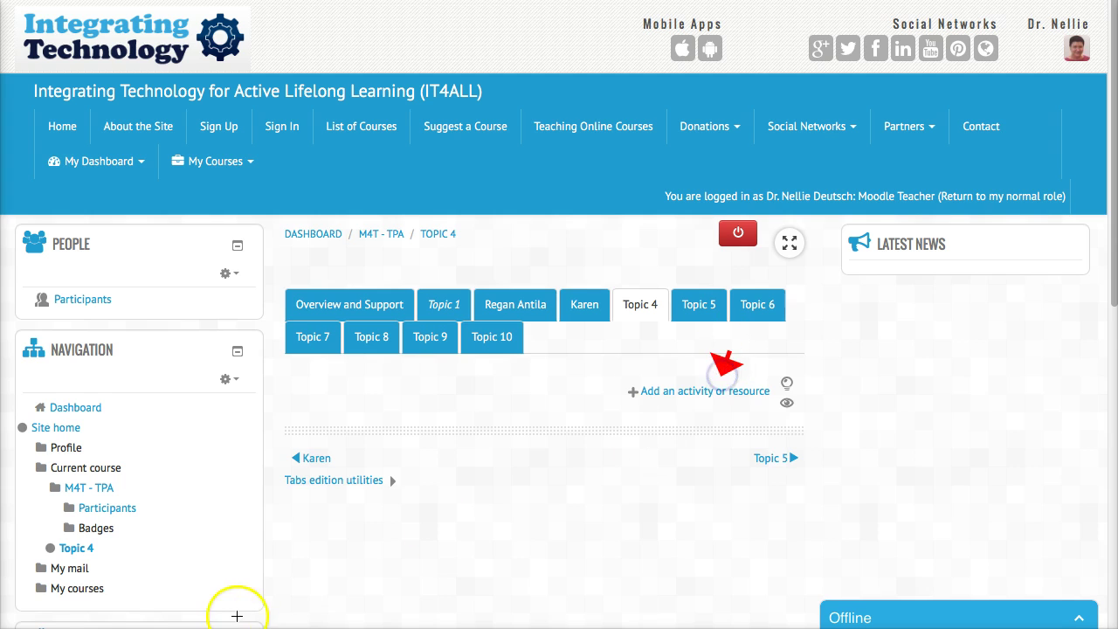
key(Escape)
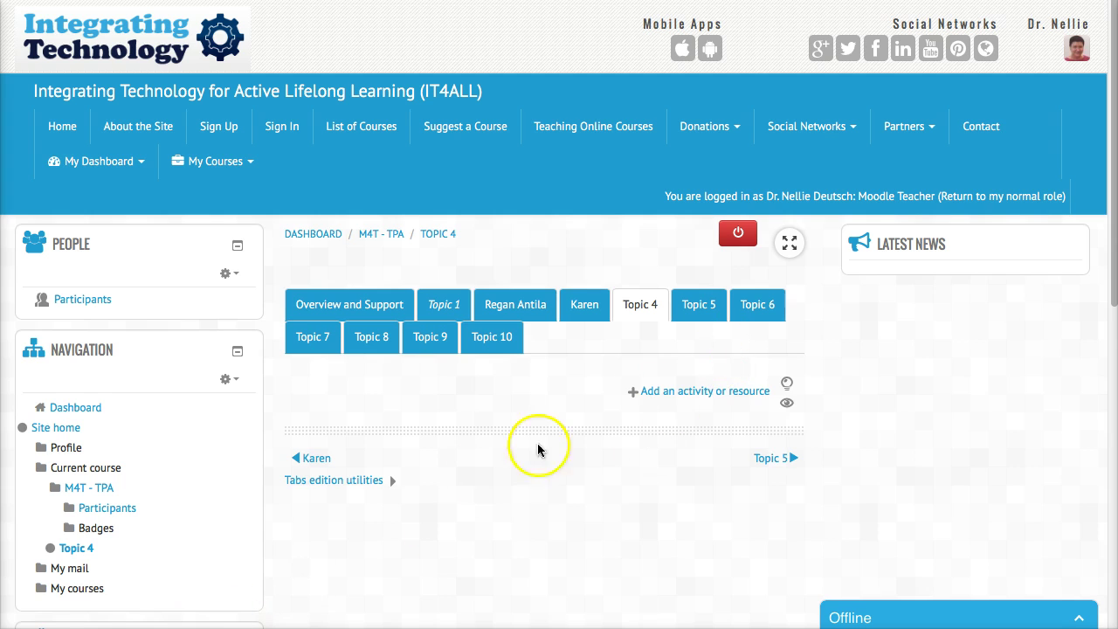
Step: In the activity chooser, preview Book, cancel, then reopen it and pick Label
click(688, 392)
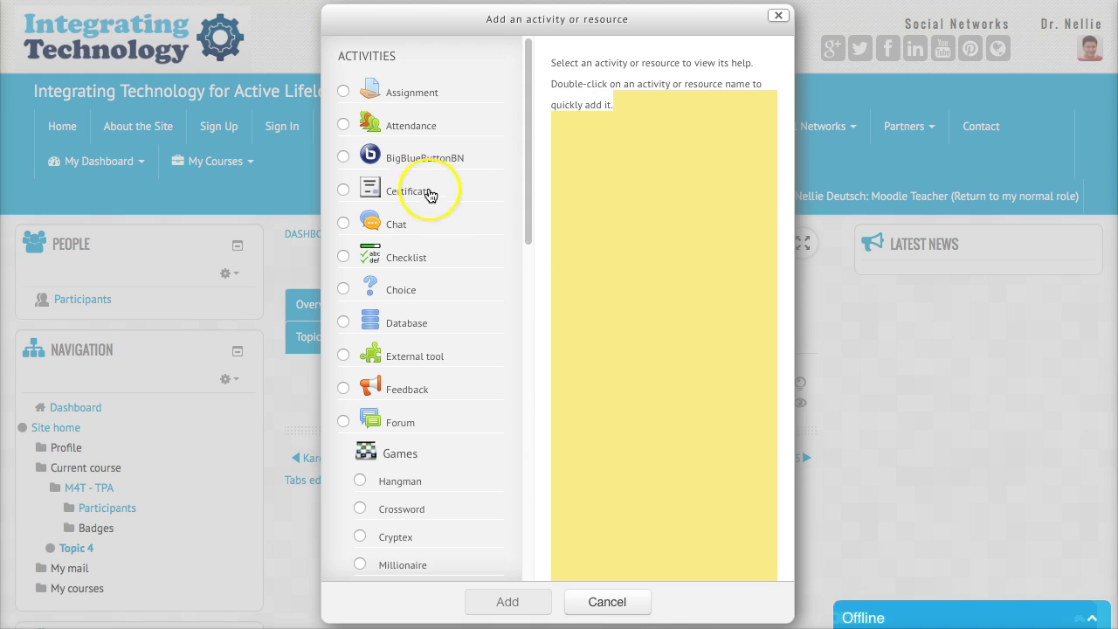
click(545, 117)
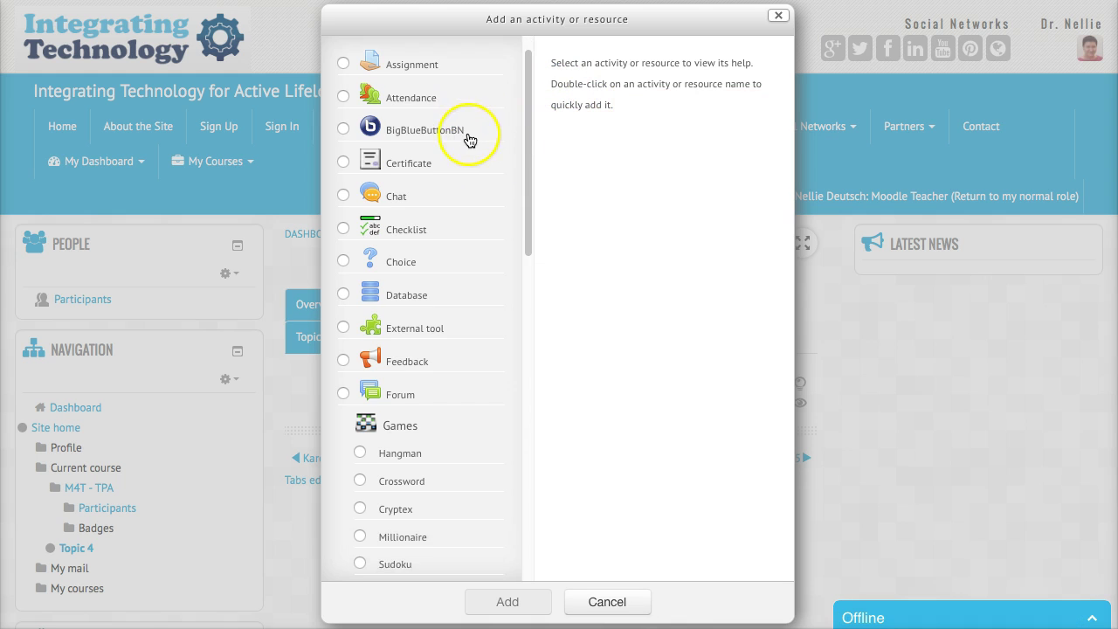
scroll(471, 140, down, 10)
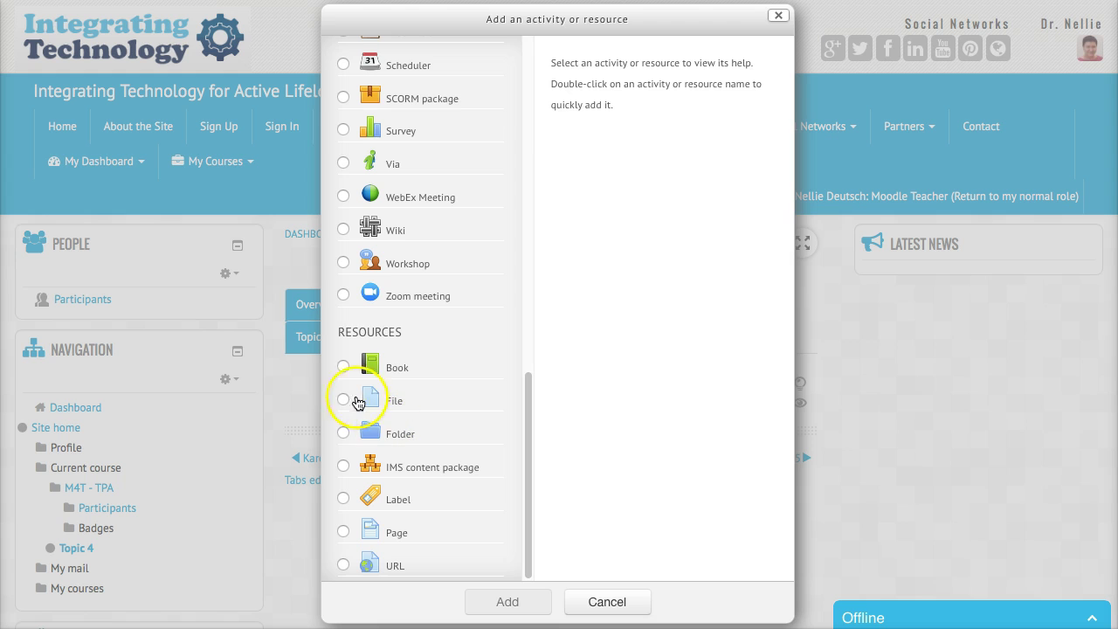
click(343, 367)
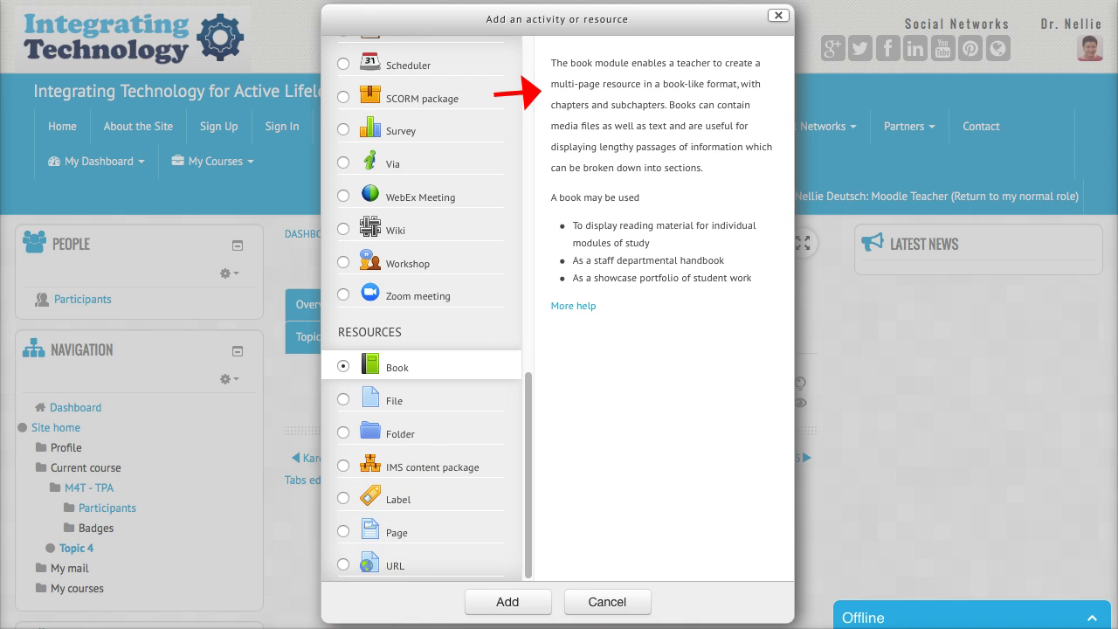
click(524, 605)
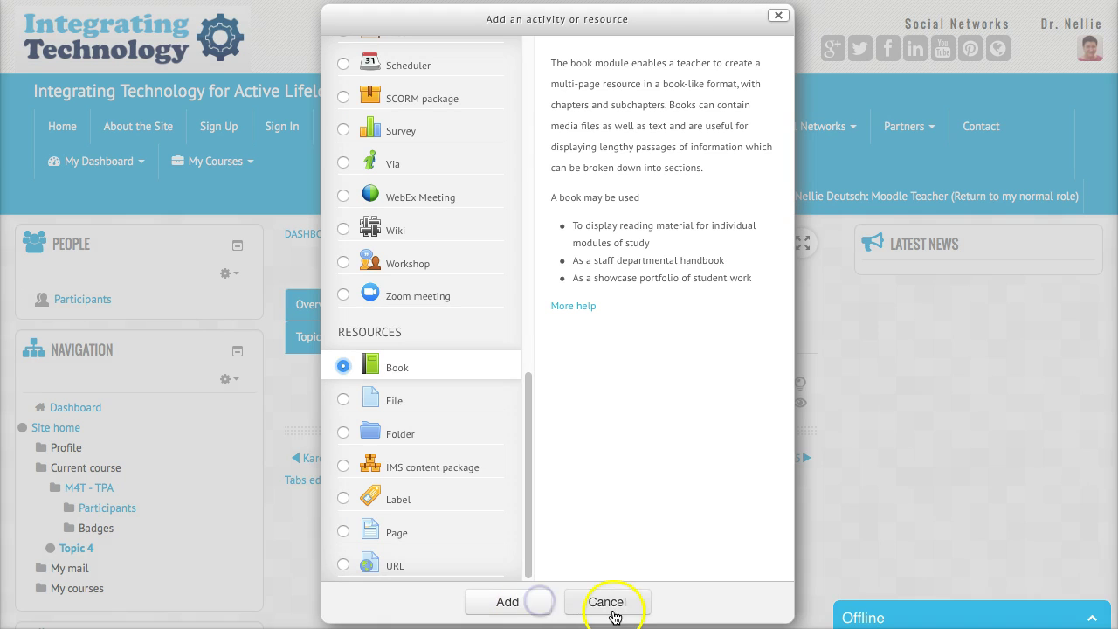
click(608, 602)
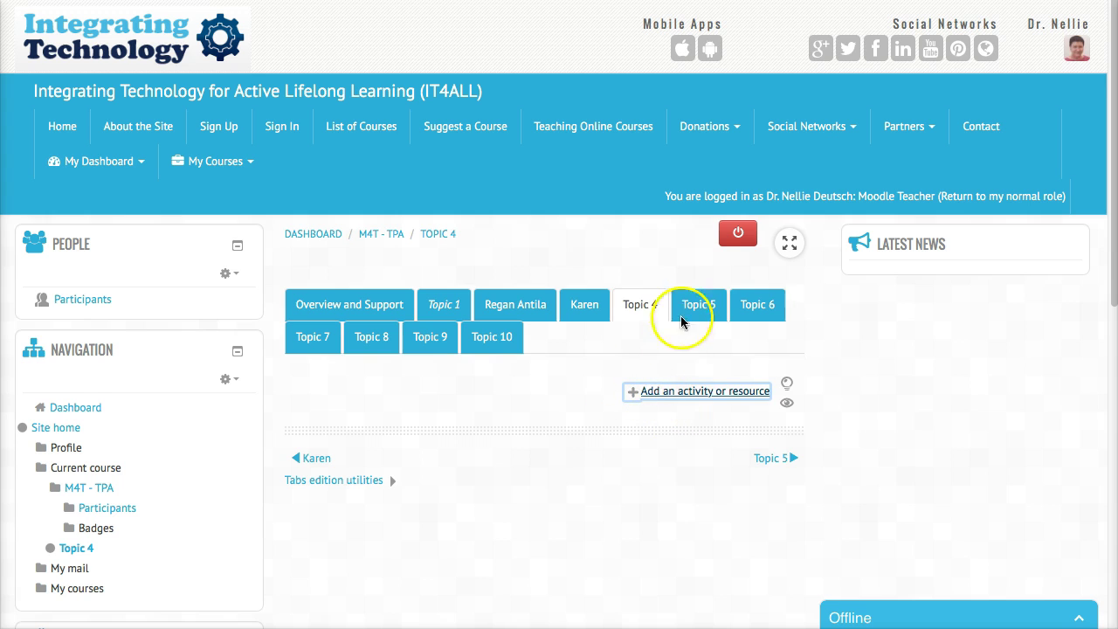
click(677, 391)
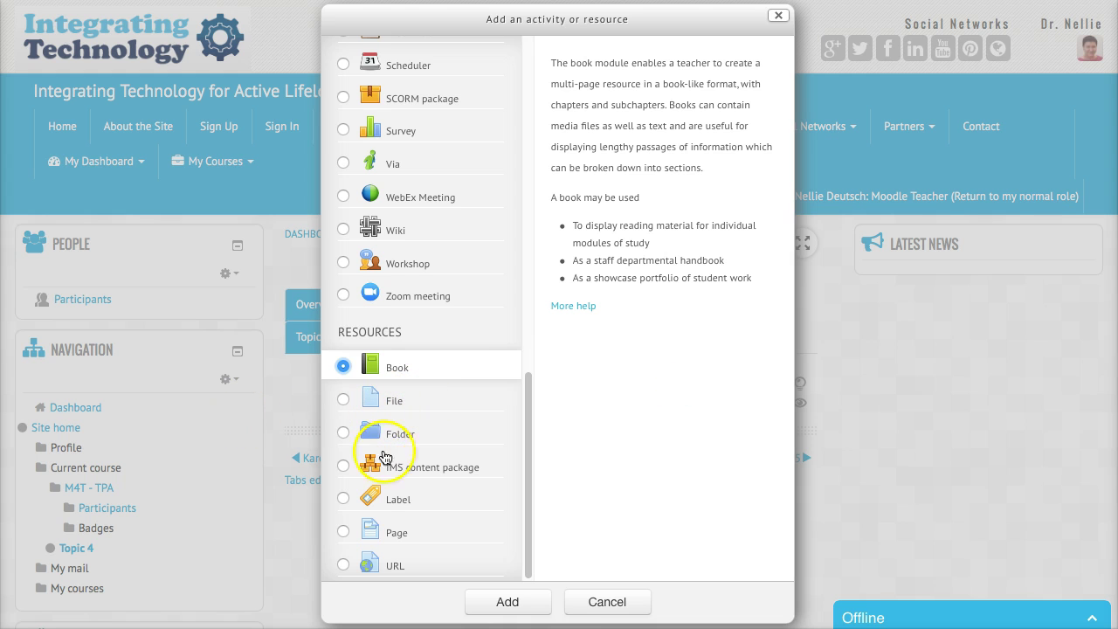
click(343, 498)
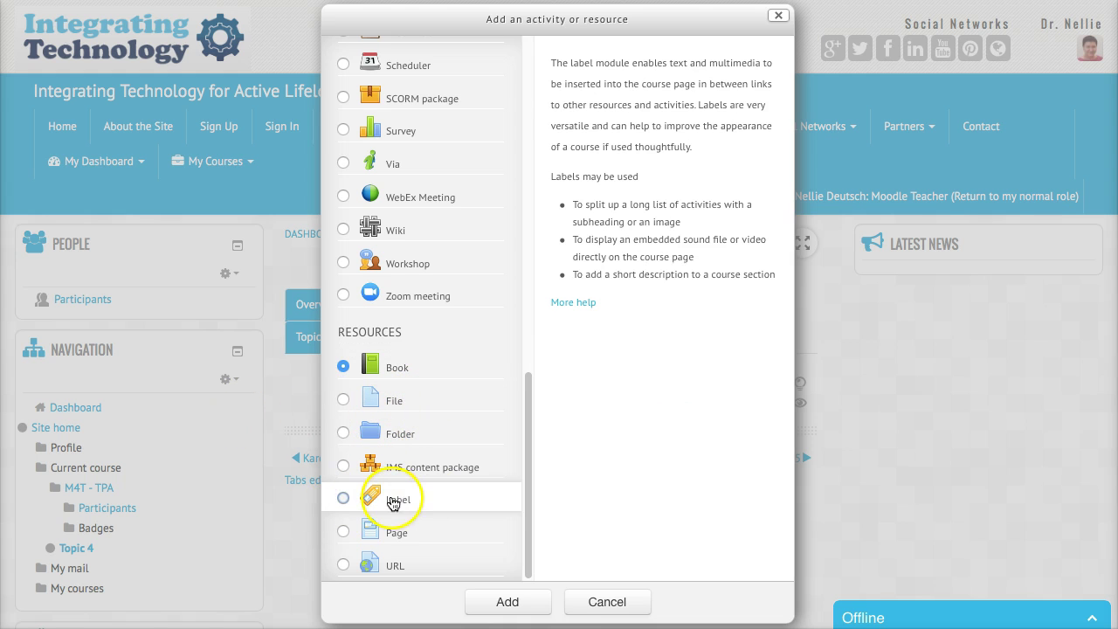
Step: Open the Adding a new Label to Topic 4 form and expand the editor's full toolbar
click(506, 601)
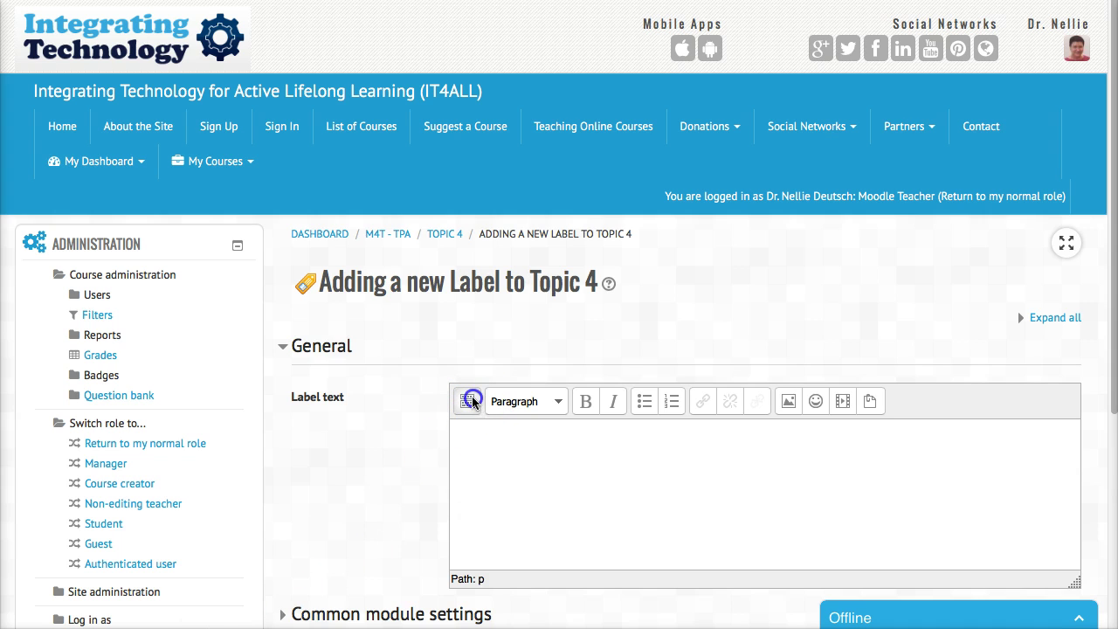
click(472, 398)
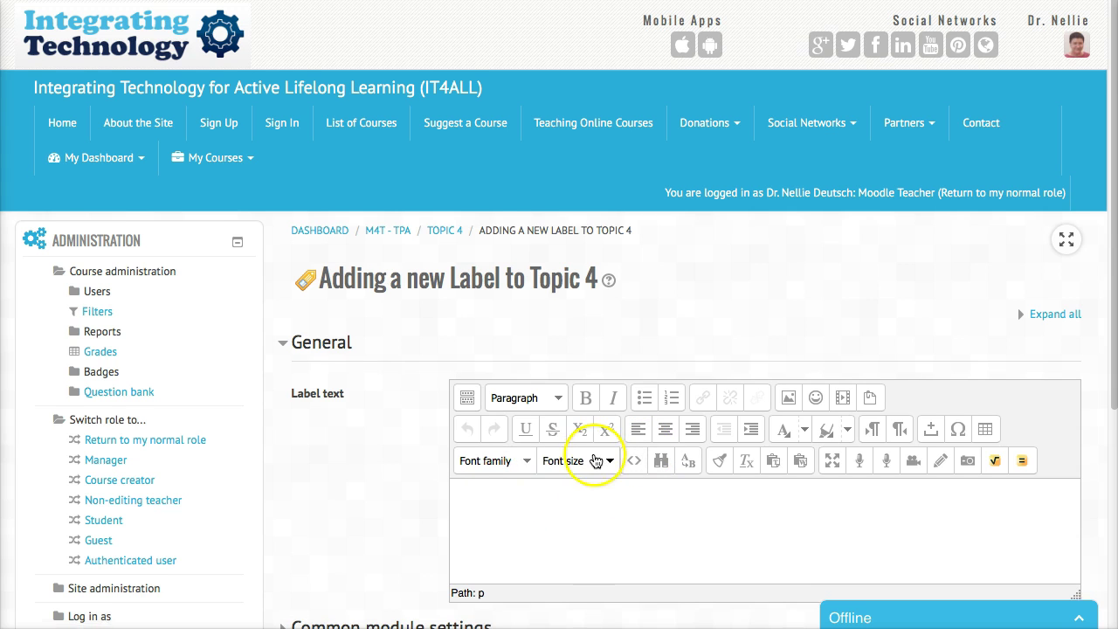
scroll(559, 463, down, 1)
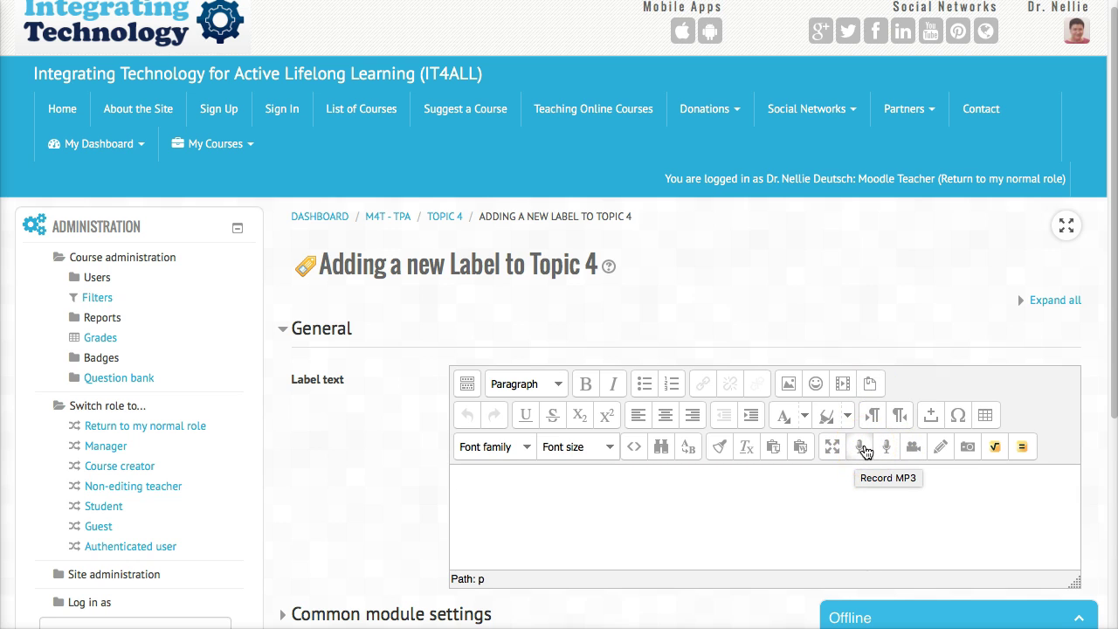
click(911, 450)
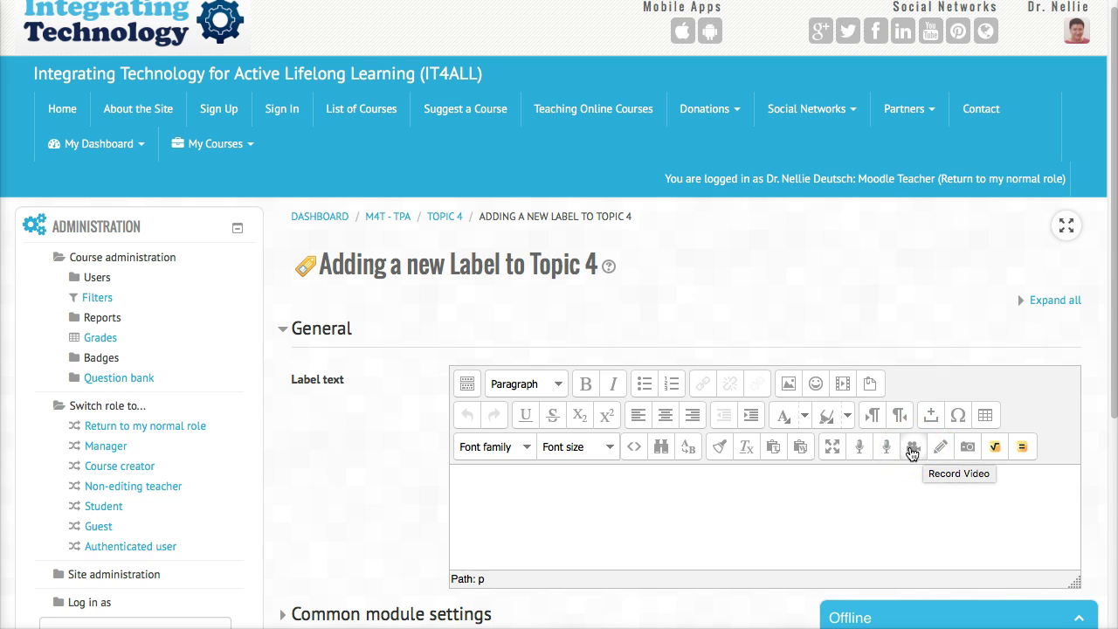
click(942, 452)
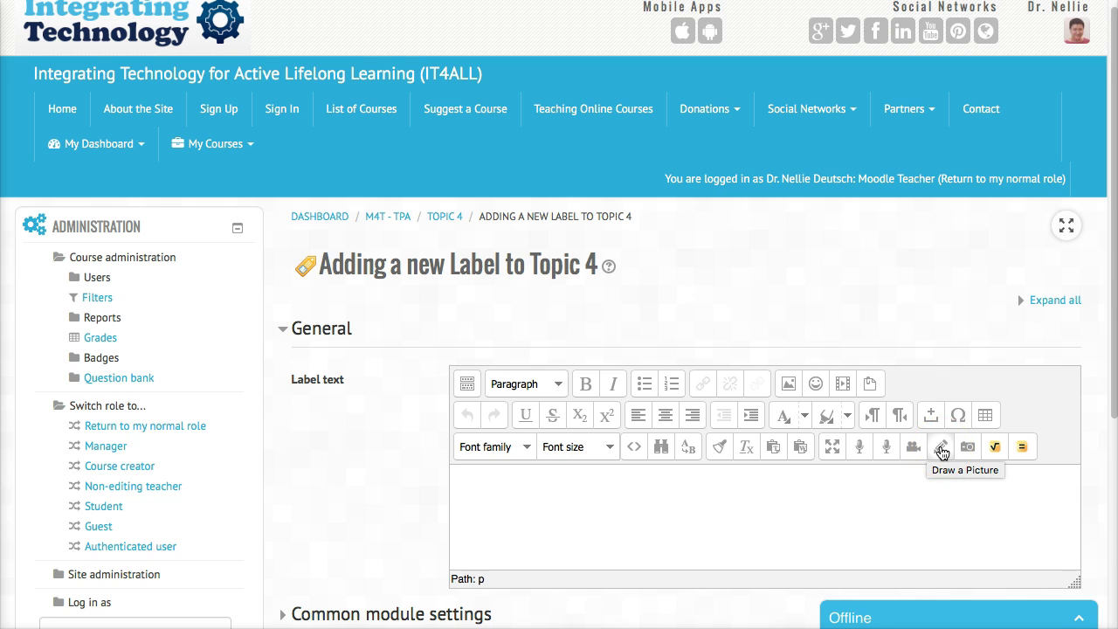
click(970, 455)
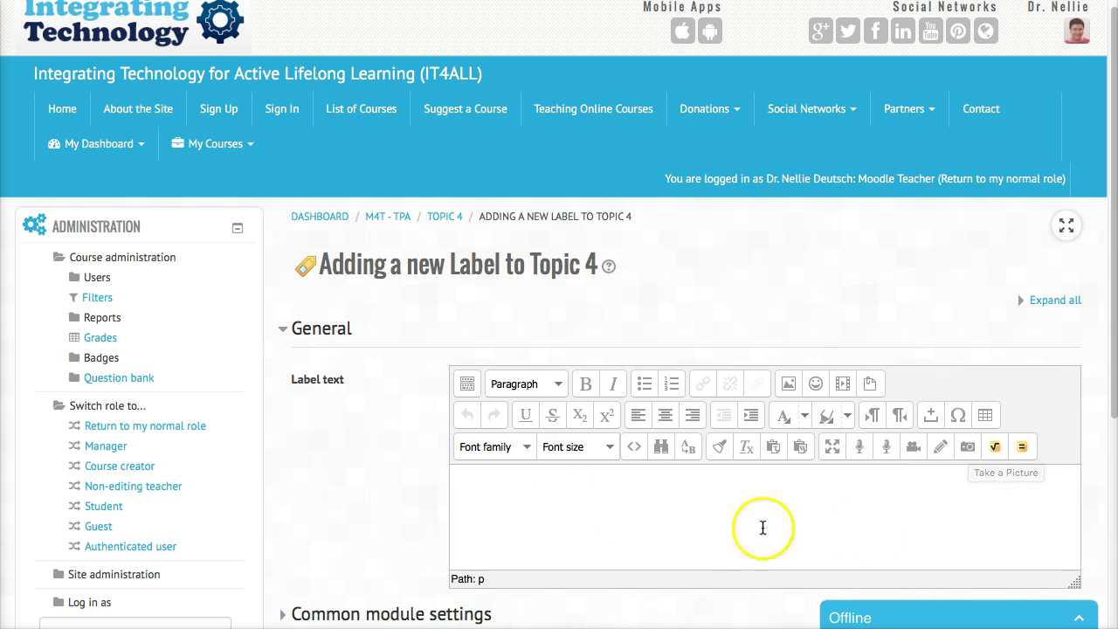
Step: Try the background colour, text colour and font size dropdowns, closing each unchanged
click(532, 511)
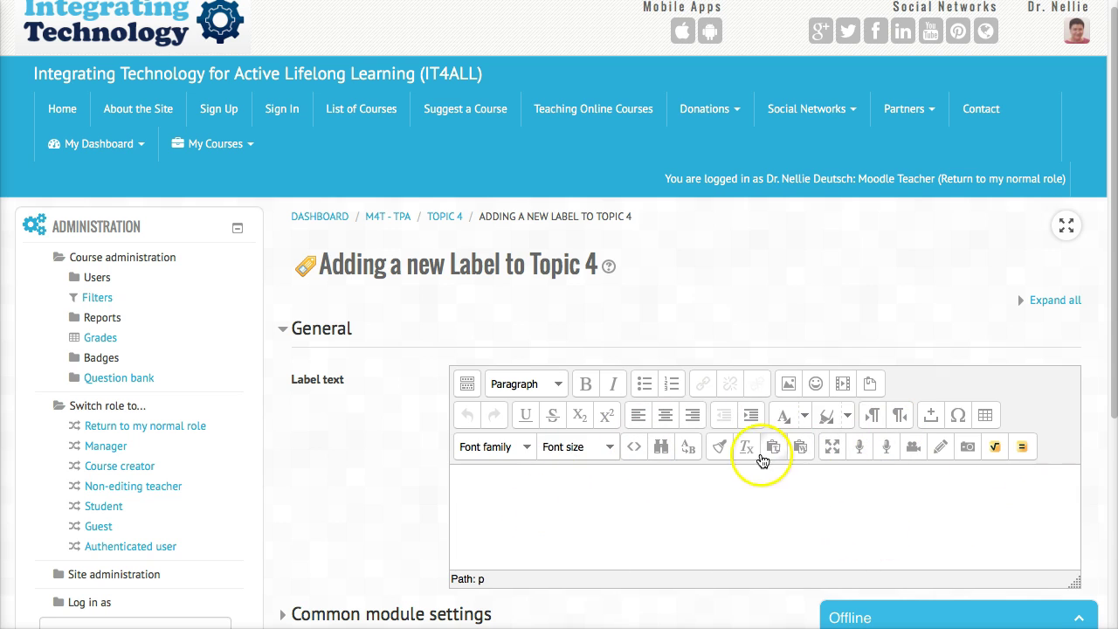
click(847, 415)
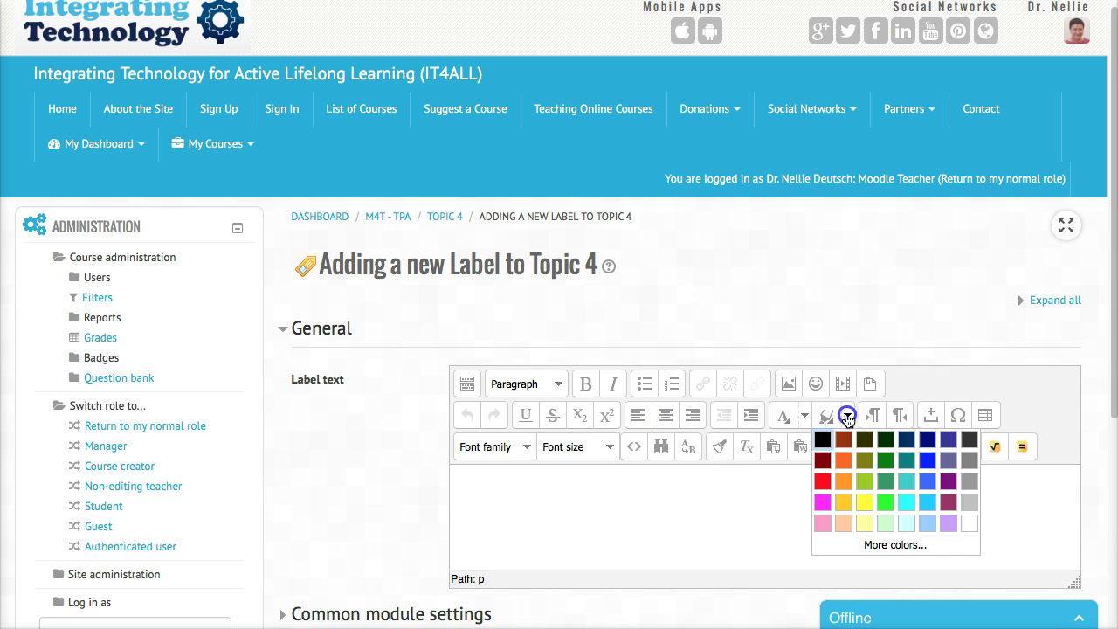
click(802, 416)
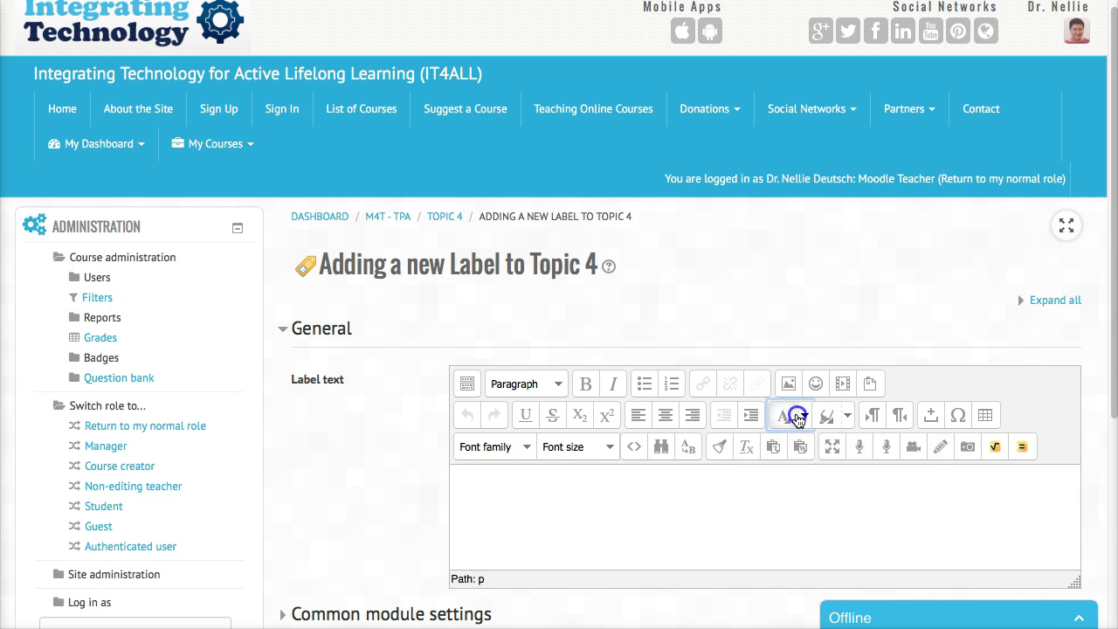
click(675, 551)
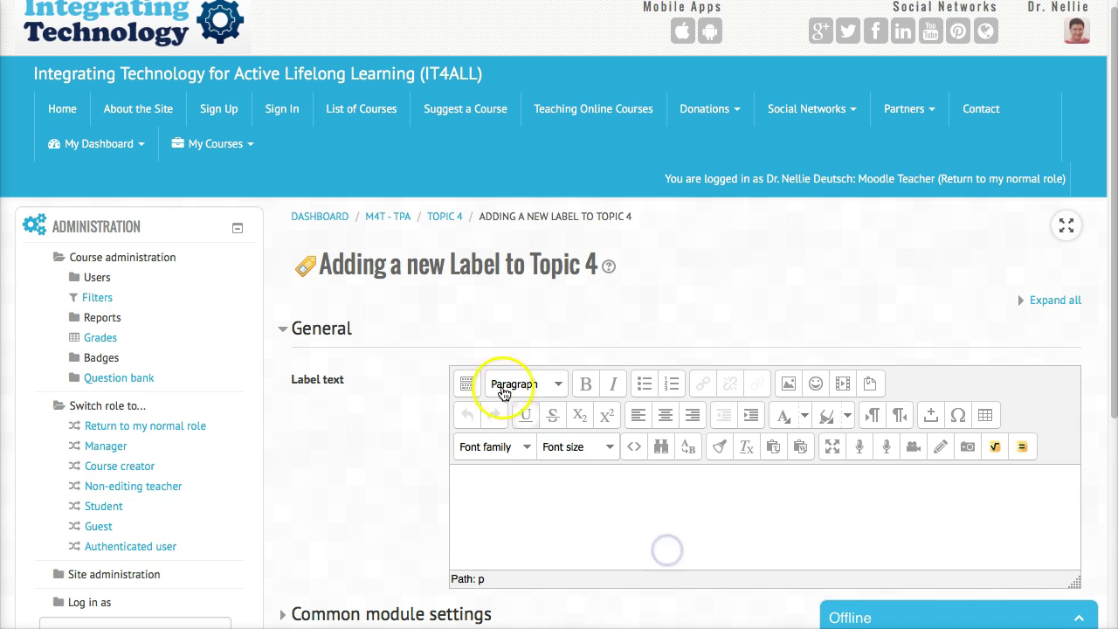
click(609, 449)
click(754, 492)
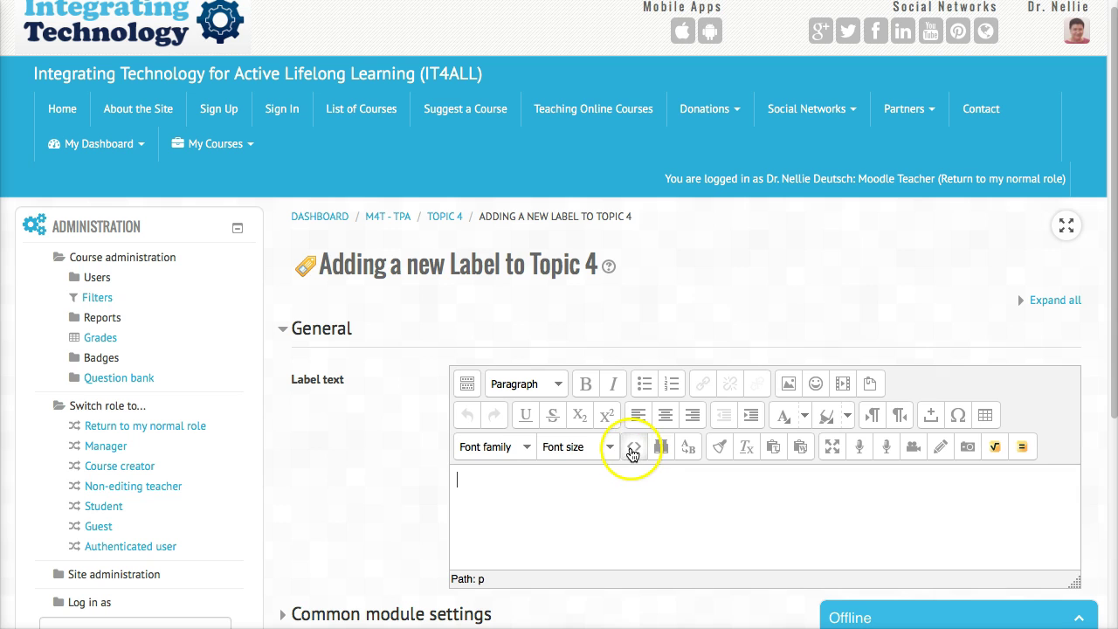
Step: View the label text's HTML source and close it without changes
click(634, 447)
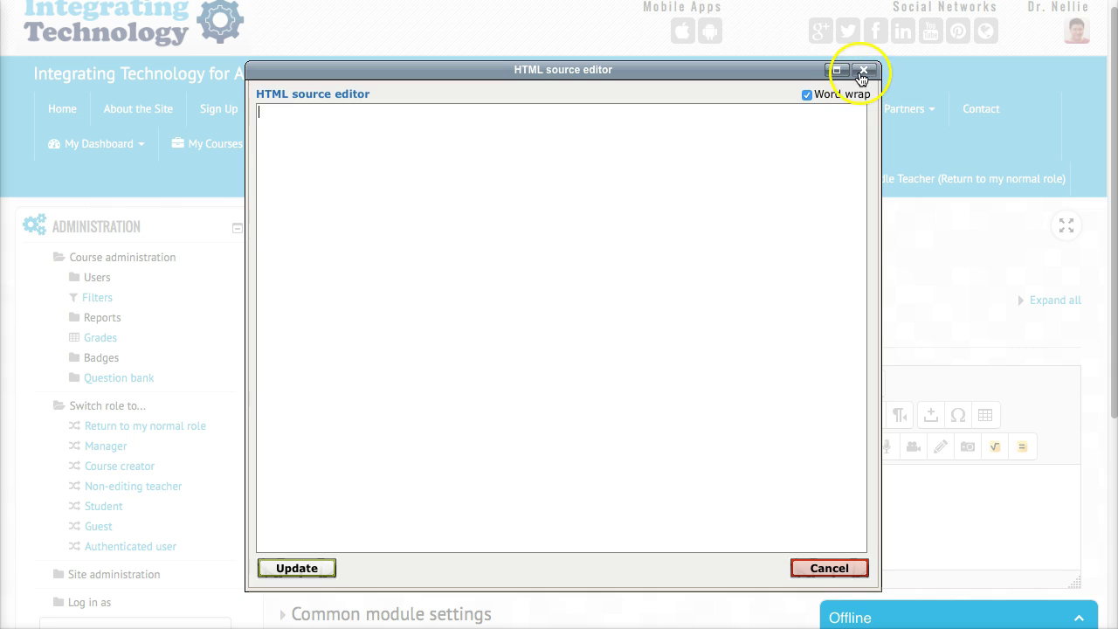
click(863, 73)
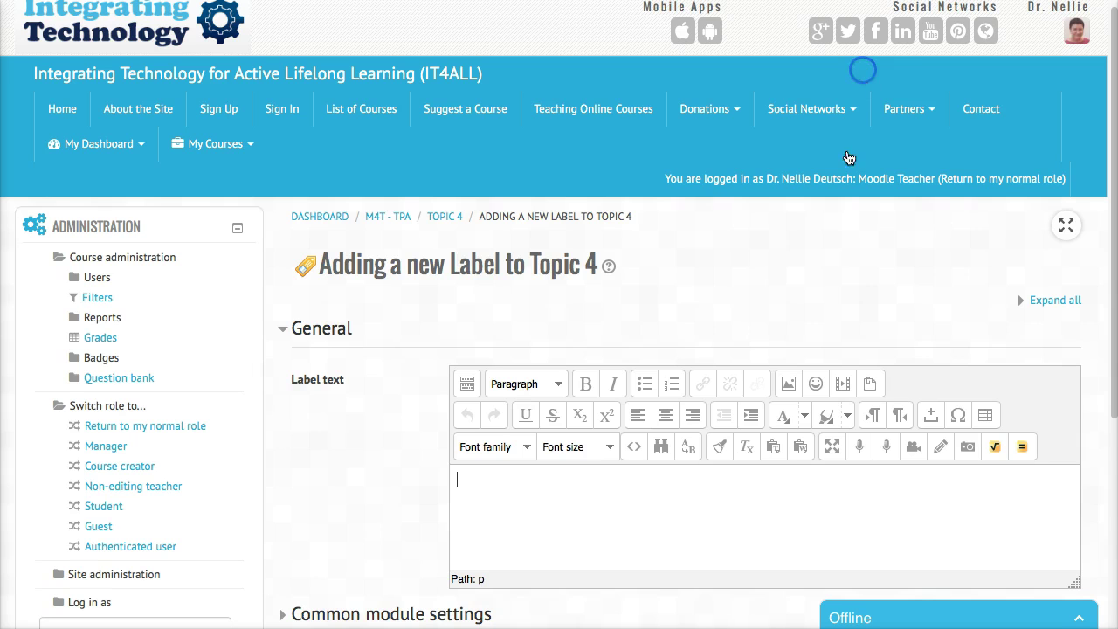
click(462, 492)
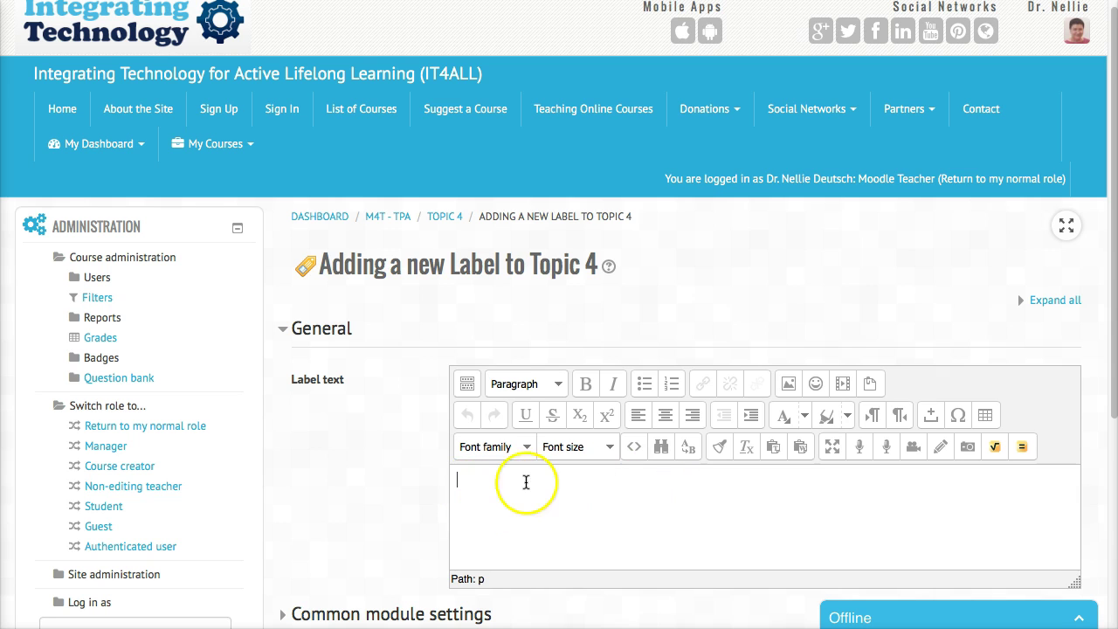
Step: Expand Restrict access, Activity completion and Common module settings, leaving completion tracking unchanged
scroll(502, 481, down, 2)
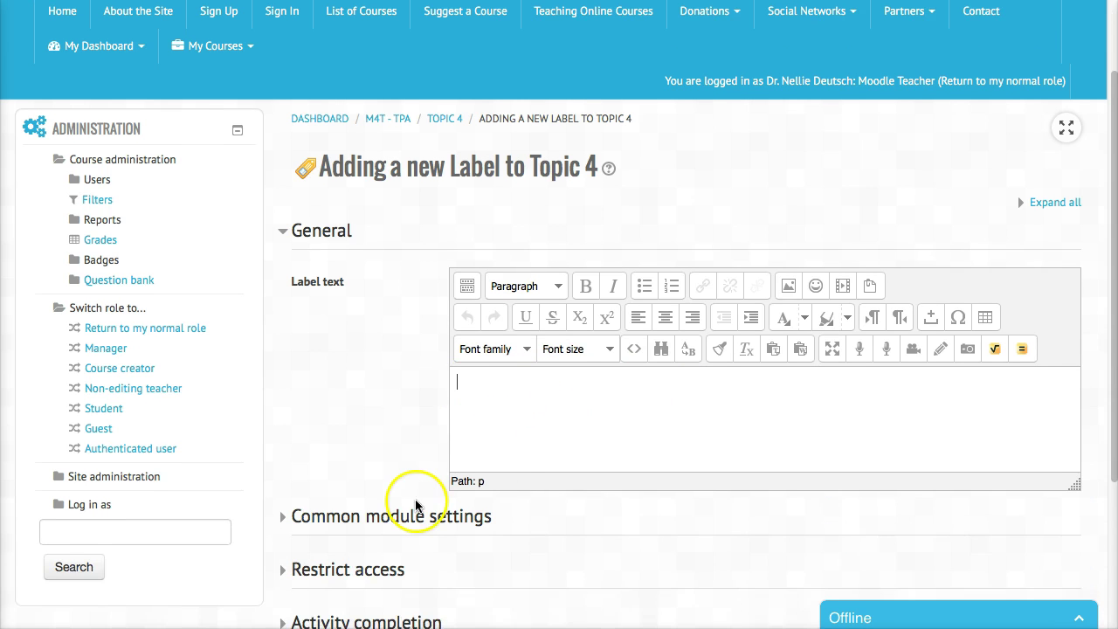
scroll(415, 504, down, 1)
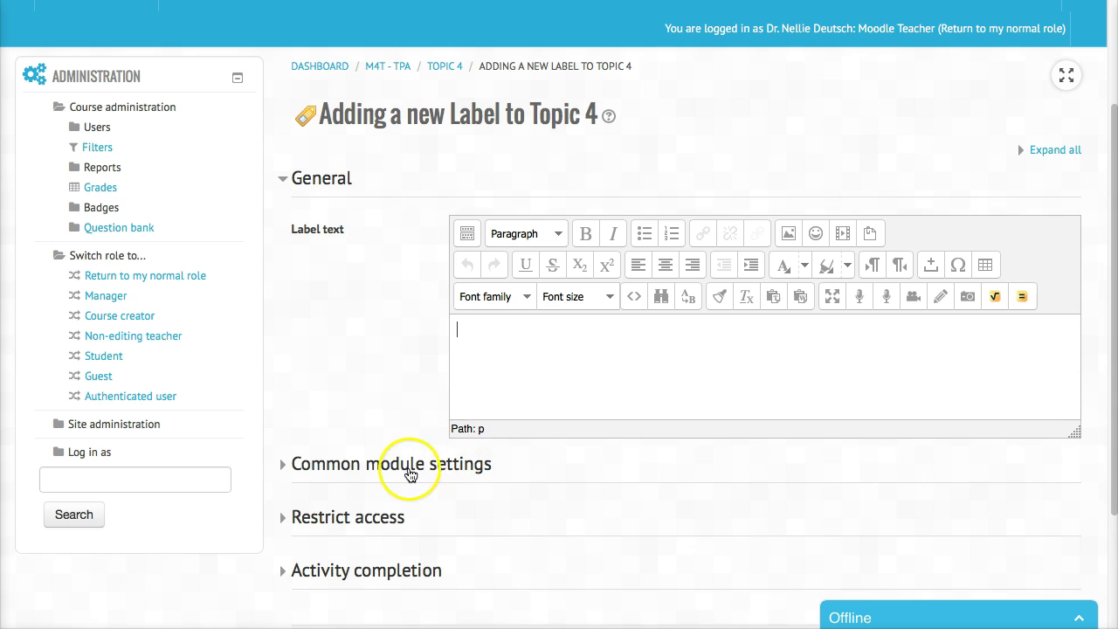
click(365, 525)
scroll(367, 524, down, 2)
click(336, 556)
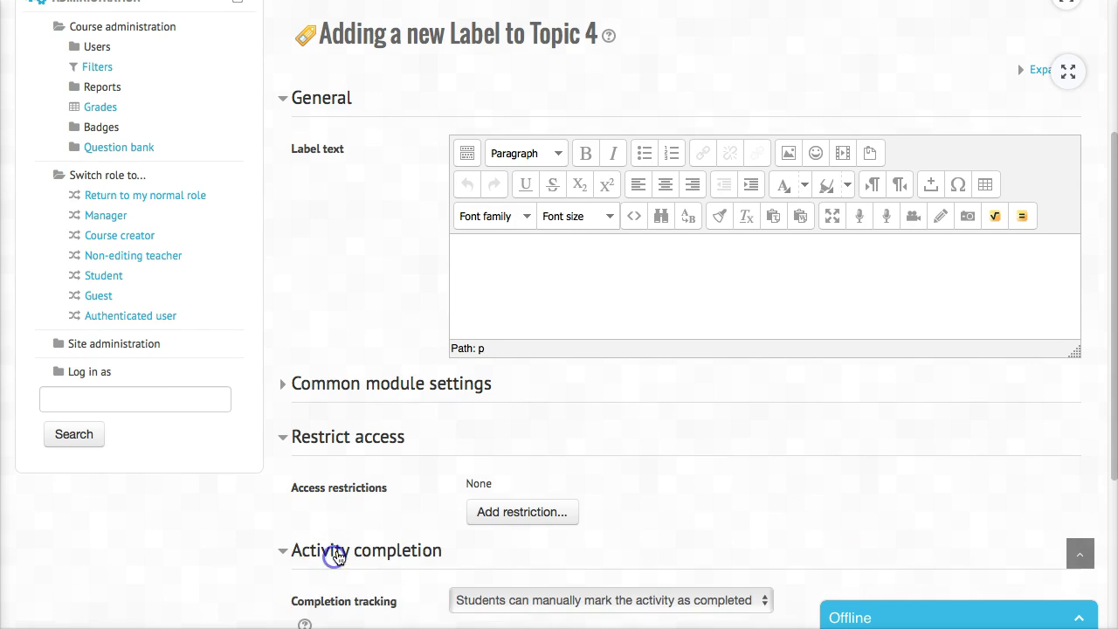
scroll(369, 537, down, 3)
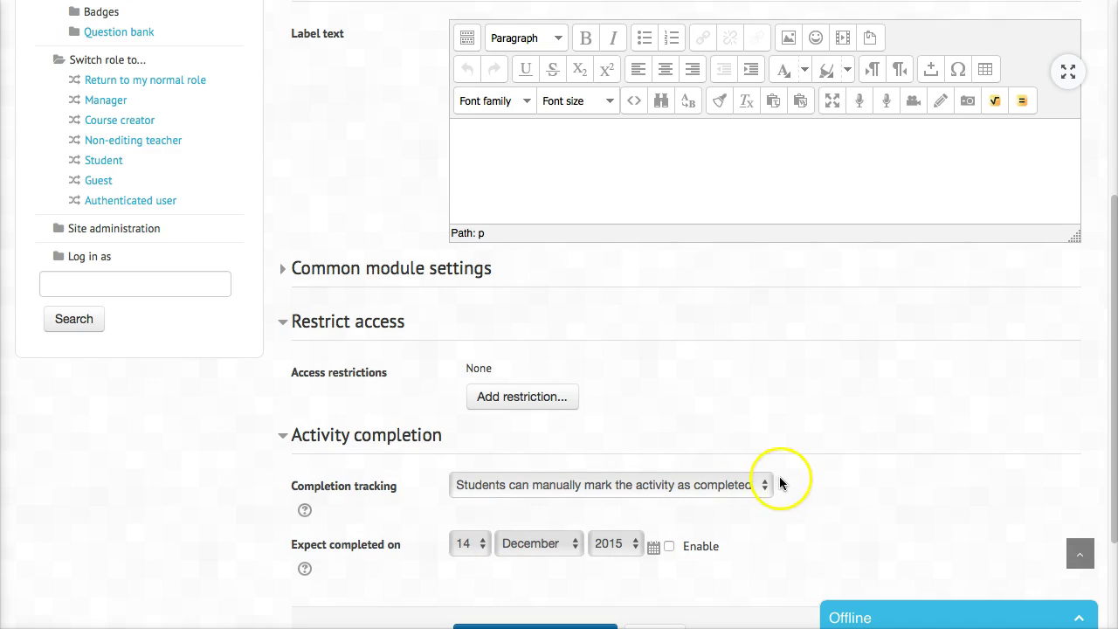
click(772, 486)
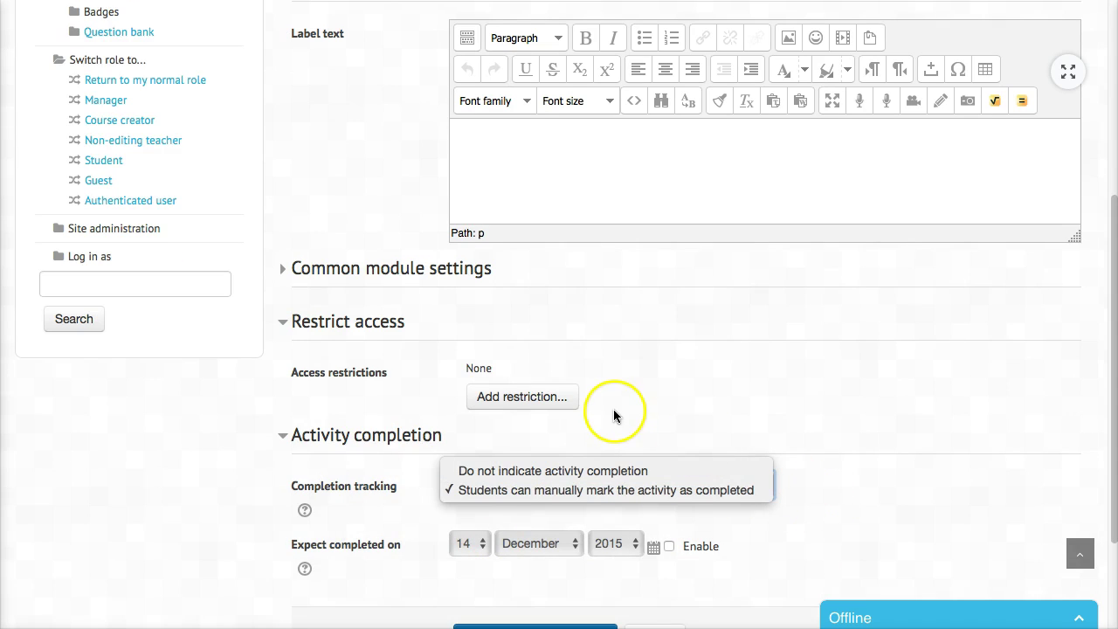
click(512, 270)
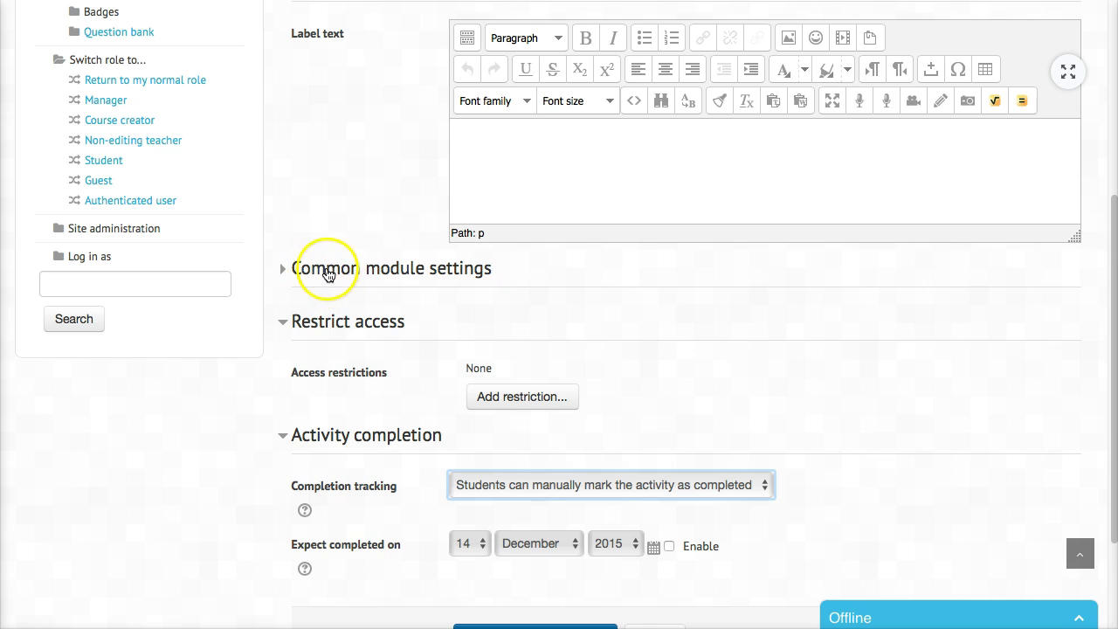
click(327, 268)
scroll(471, 293, up, 1)
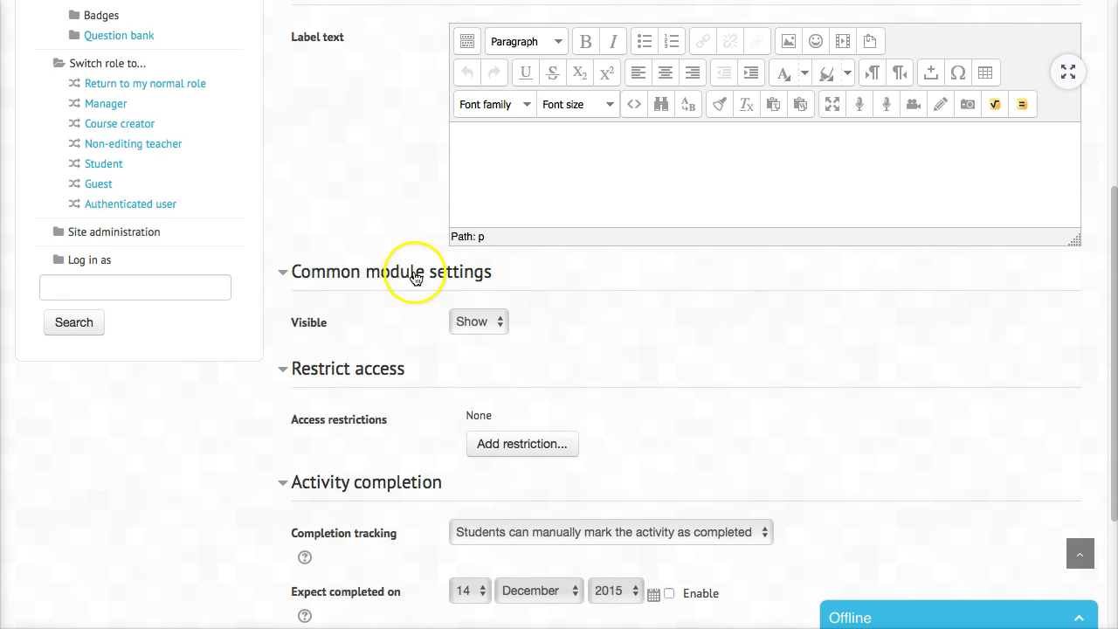
scroll(495, 304, up, 3)
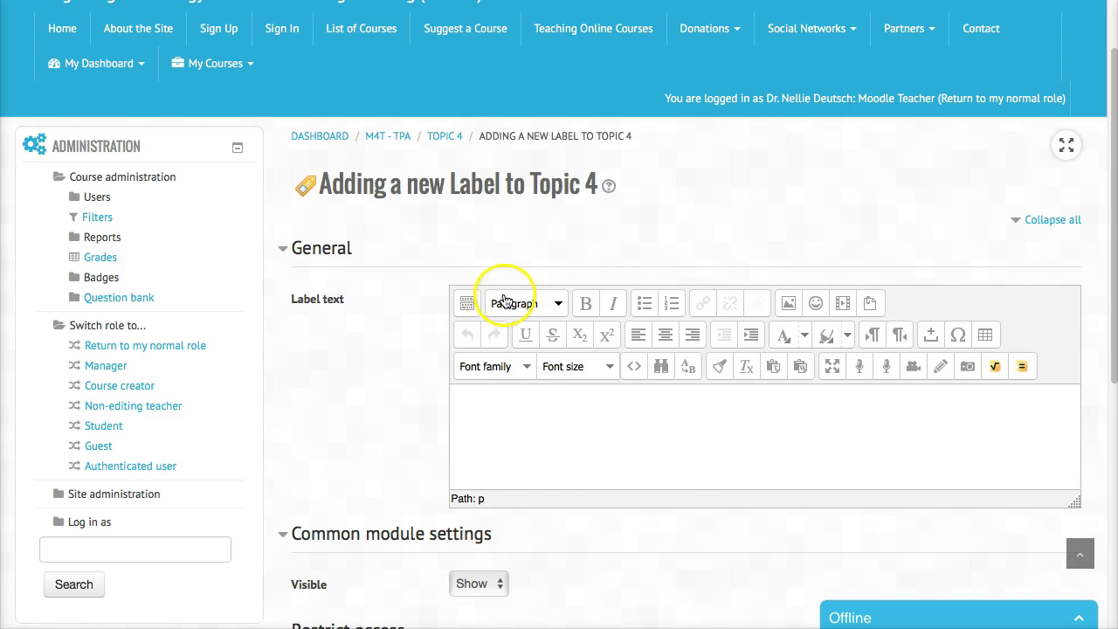
Step: Write a short test label text and save it, returning to the course
click(467, 403)
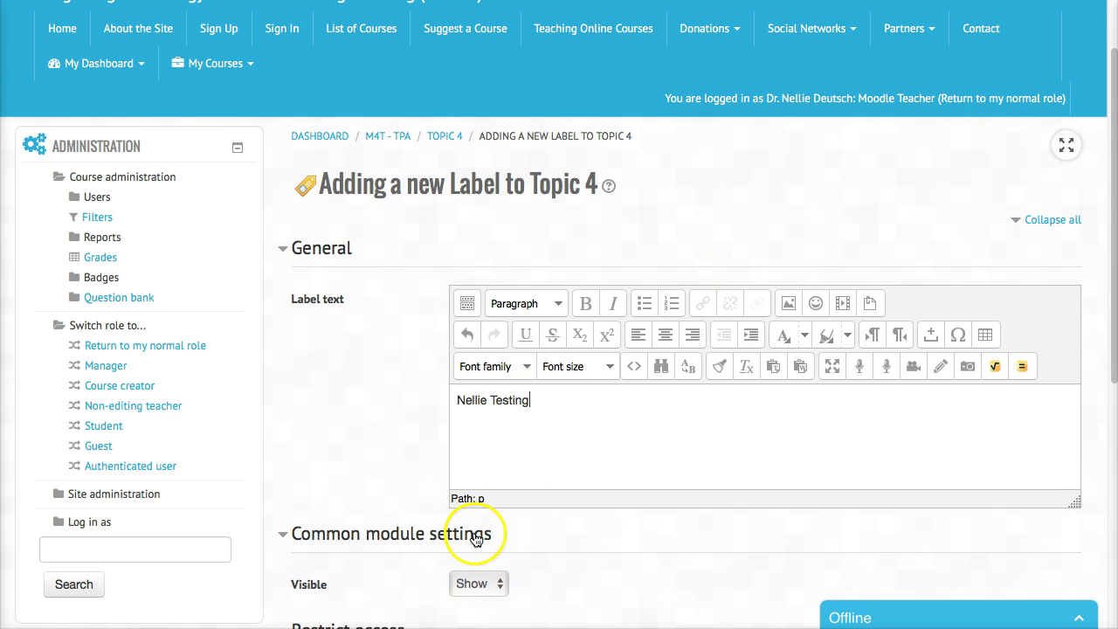
scroll(476, 539, down, 5)
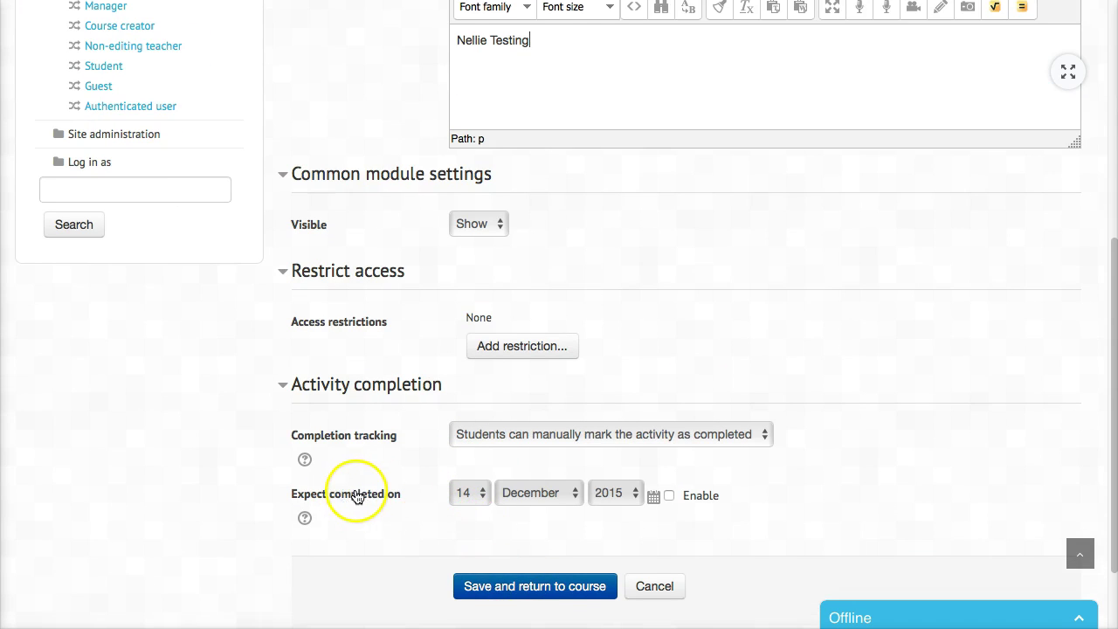
click(532, 585)
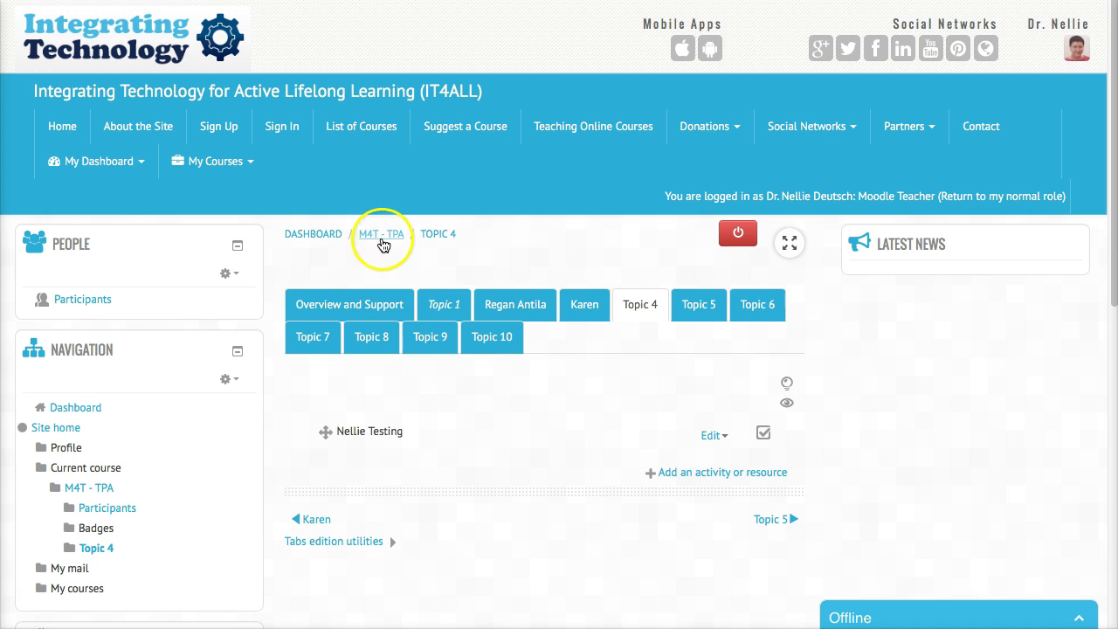
Step: Return via the M4T - TPA breadcrumb to the dashboard and scroll the course overview
click(382, 234)
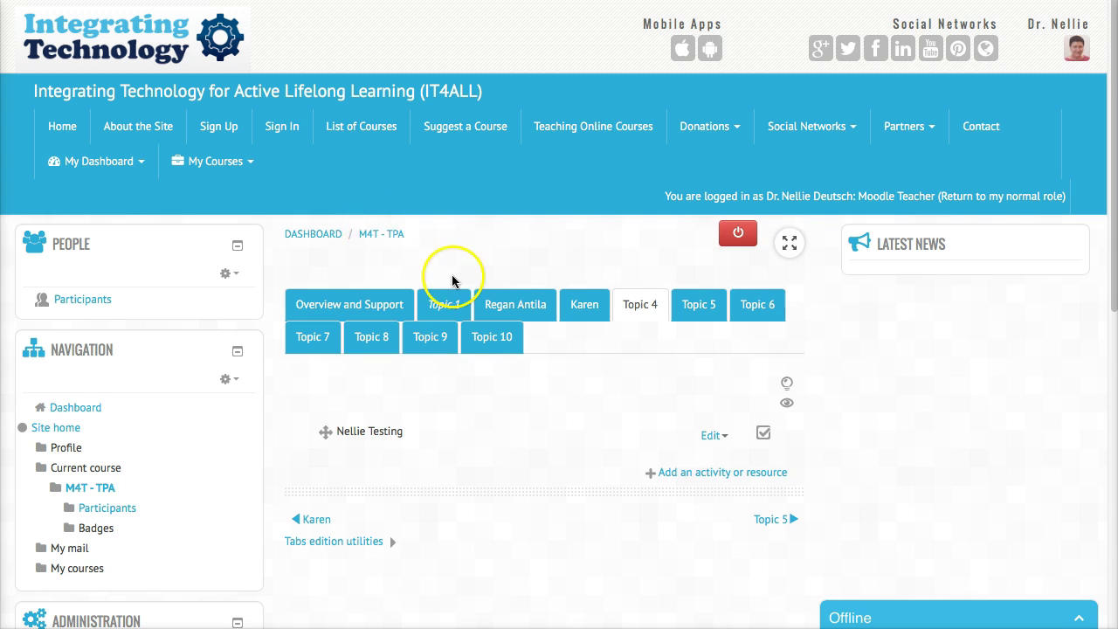
click(321, 230)
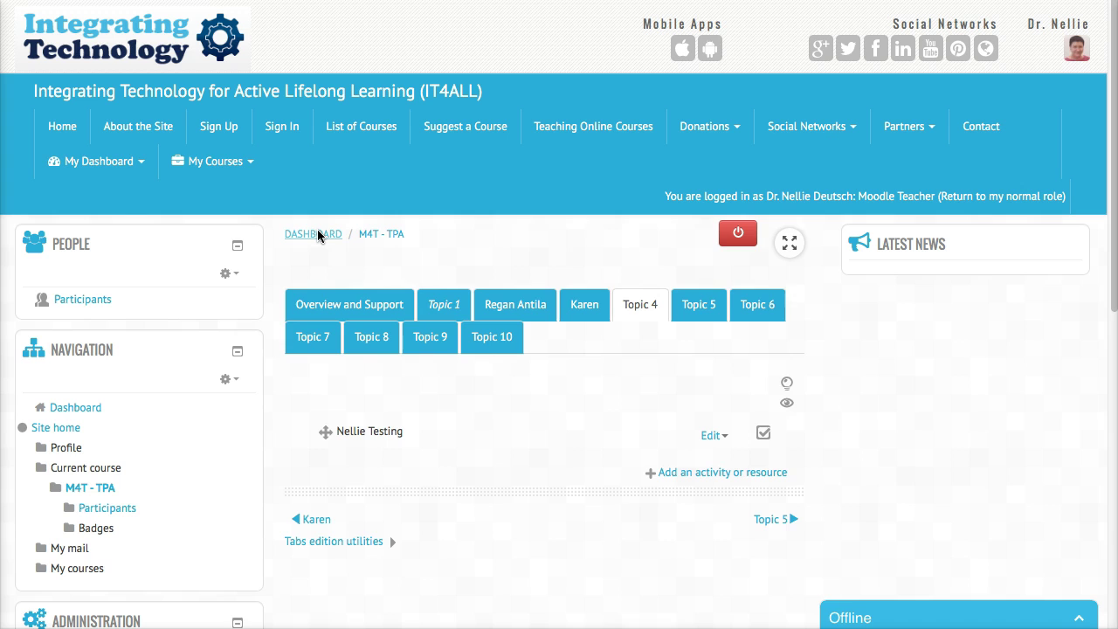
scroll(332, 234, down, 3)
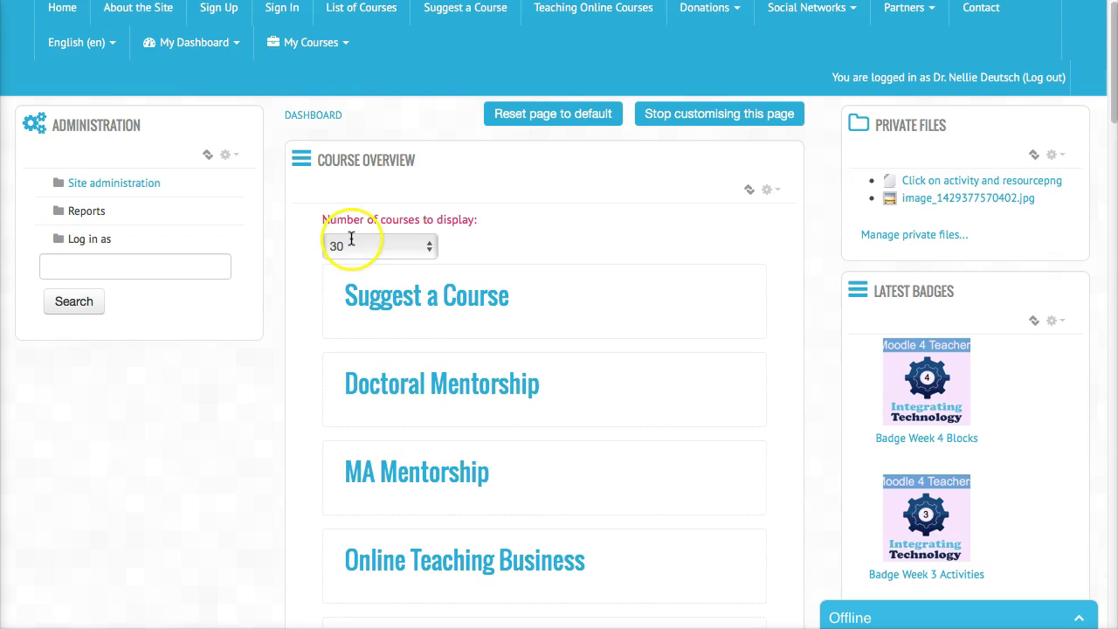
scroll(351, 237, down, 8)
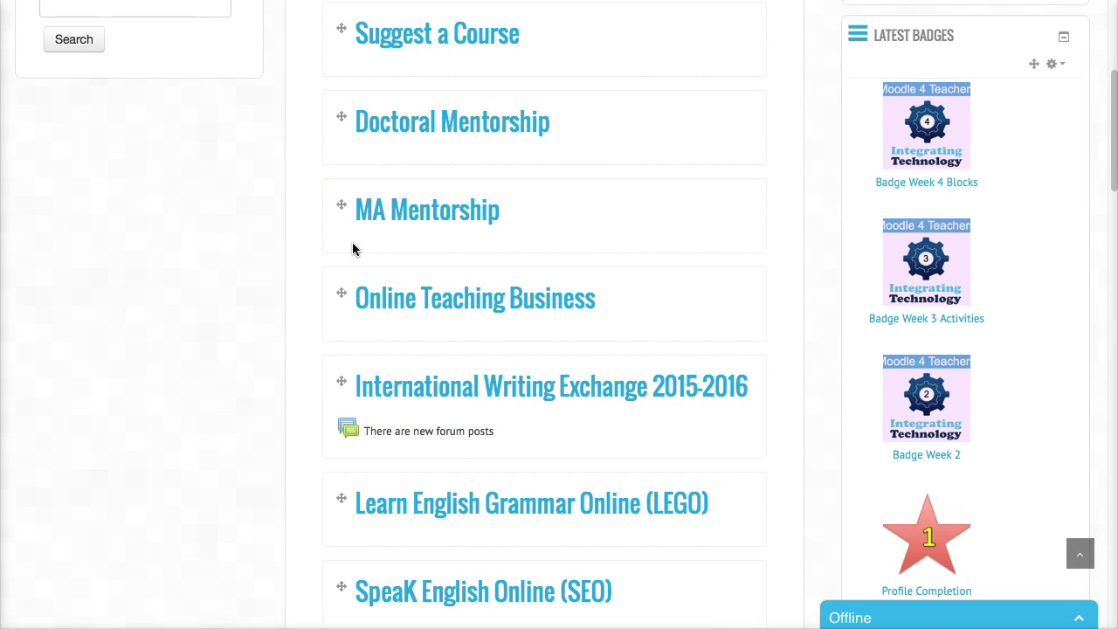
scroll(352, 243, down, 7)
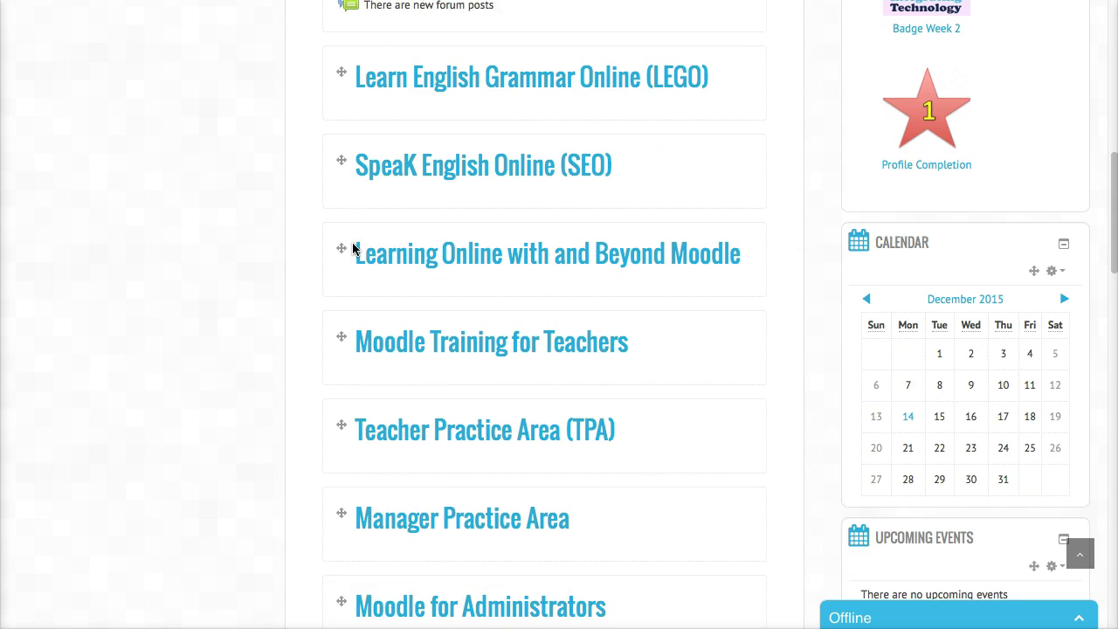
scroll(352, 249, down, 6)
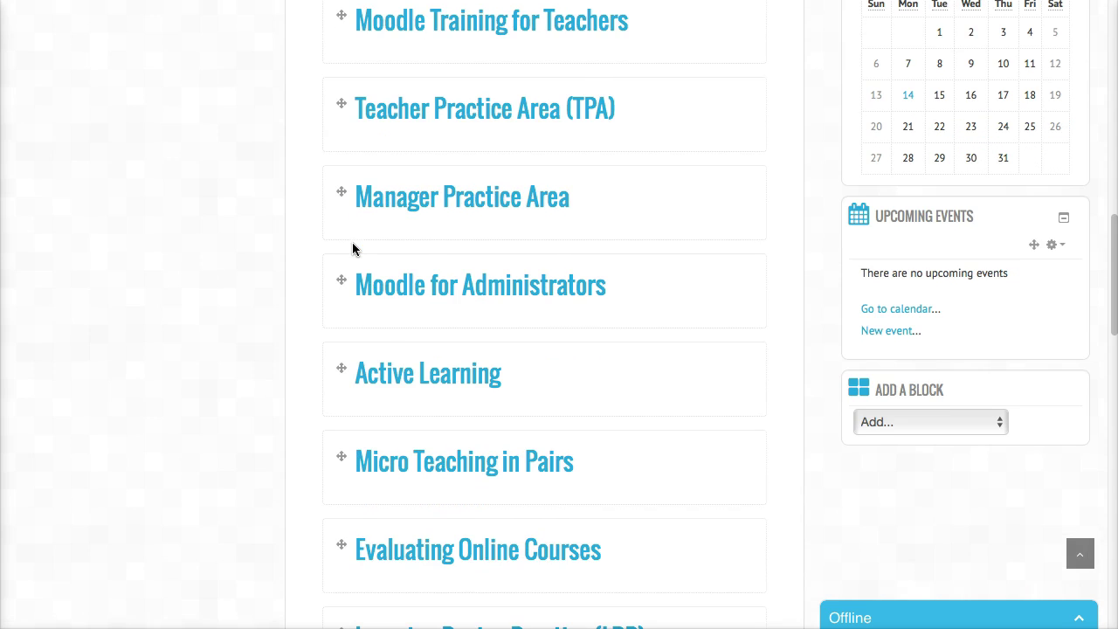
scroll(352, 242, up, 1)
click(397, 218)
scroll(397, 218, up, 2)
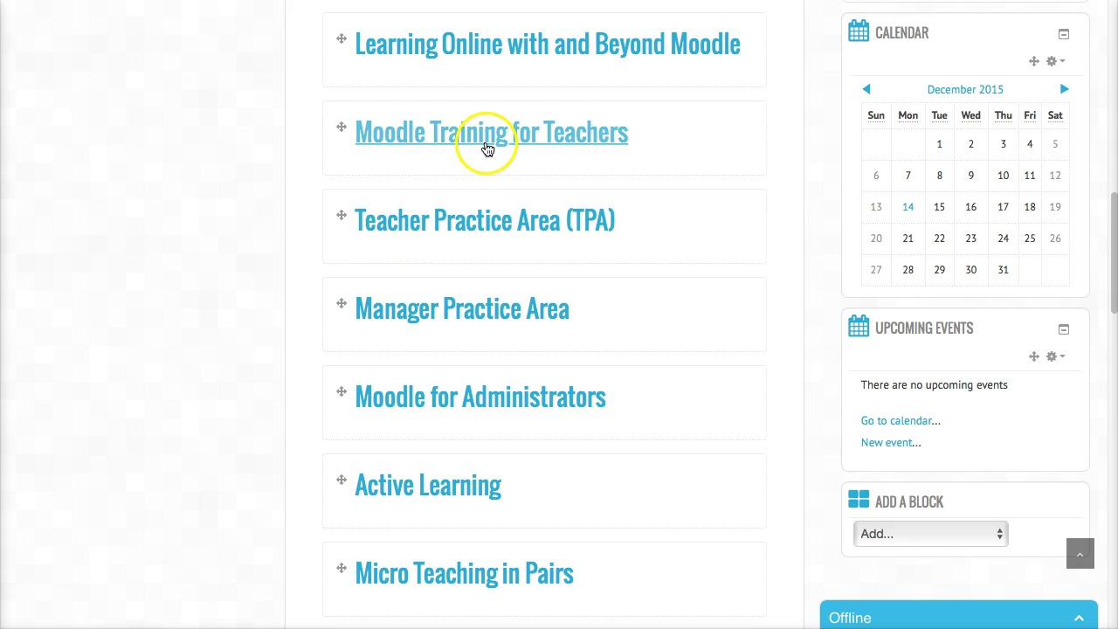
Step: Open Moodle Training for Teachers at its Week 2: Resources on Moodle section
click(486, 146)
click(446, 234)
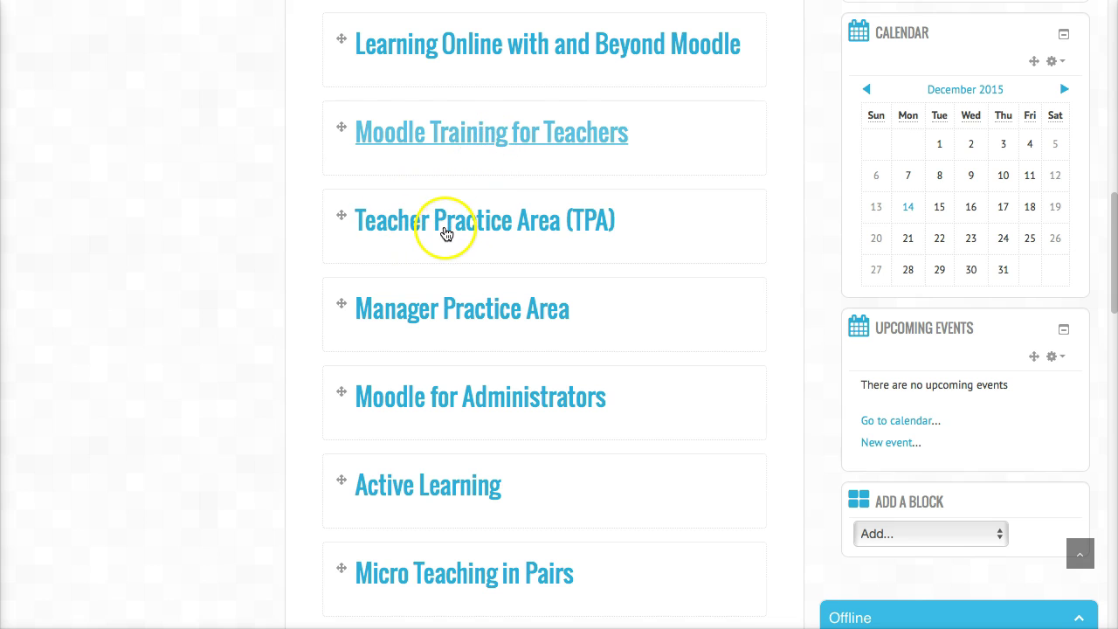
scroll(341, 332, down, 1)
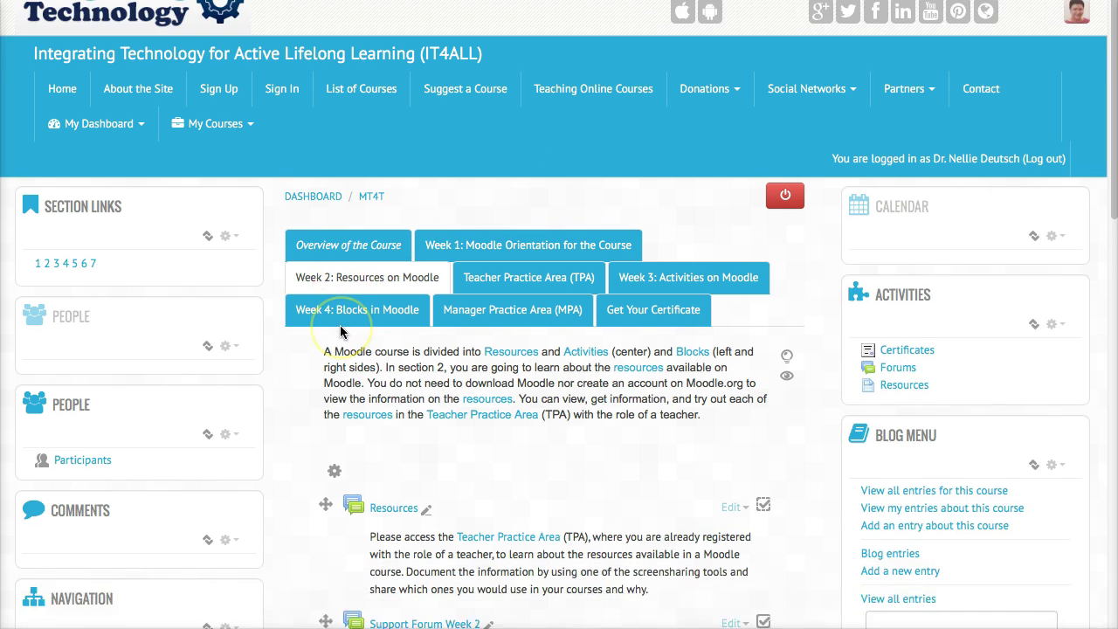
scroll(341, 332, down, 2)
scroll(461, 288, up, 1)
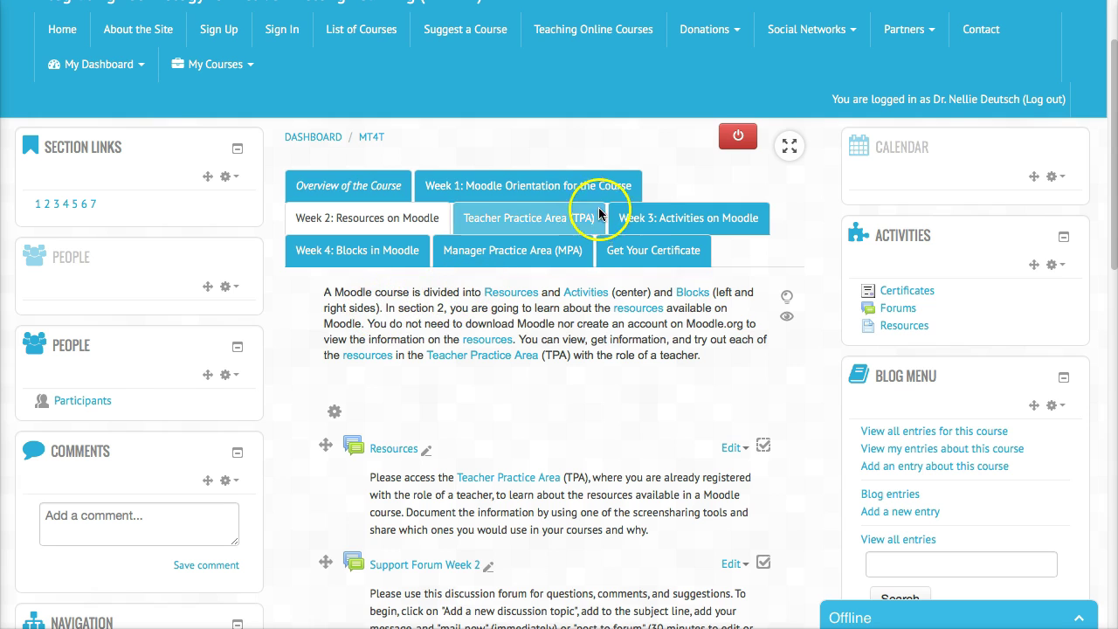
scroll(349, 315, down, 1)
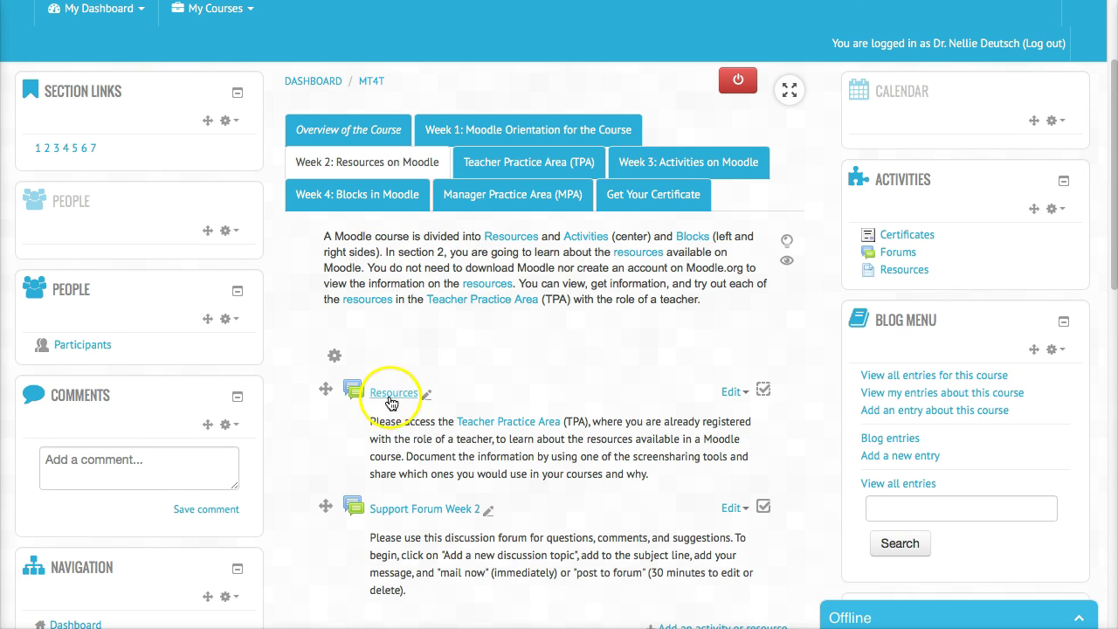
Step: Open the Week 2 Resources forum and start a discussion with subject 'Resources and Screencast-o-Matic'
click(392, 397)
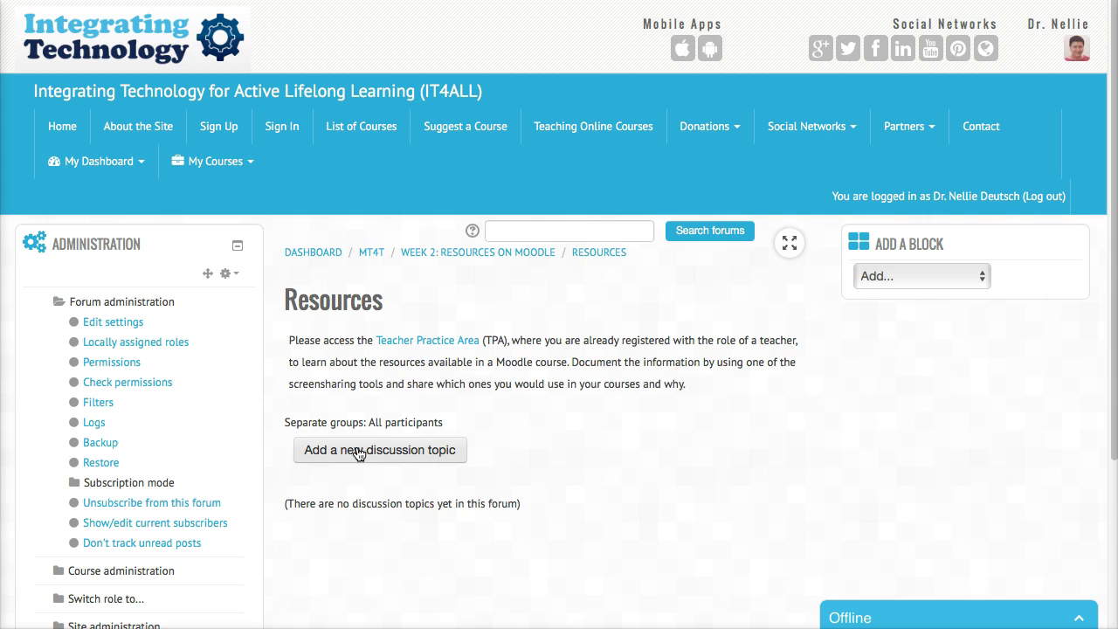
scroll(358, 453, down, 1)
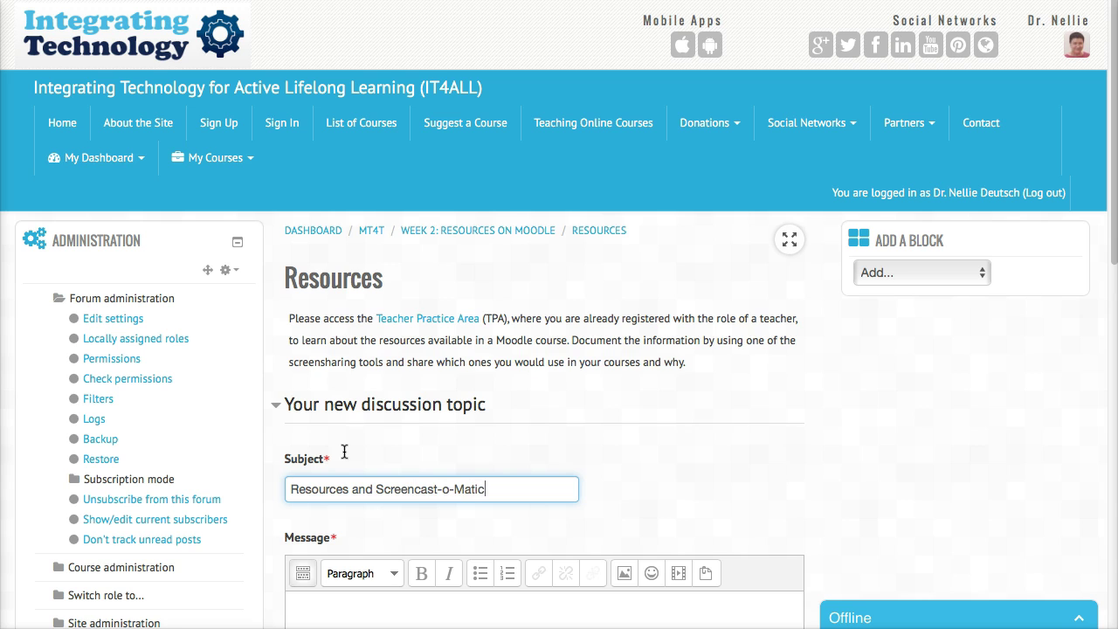
Step: Change the subject to 'Resources Using Screencast-o-Matic'
scroll(471, 354, down, 2)
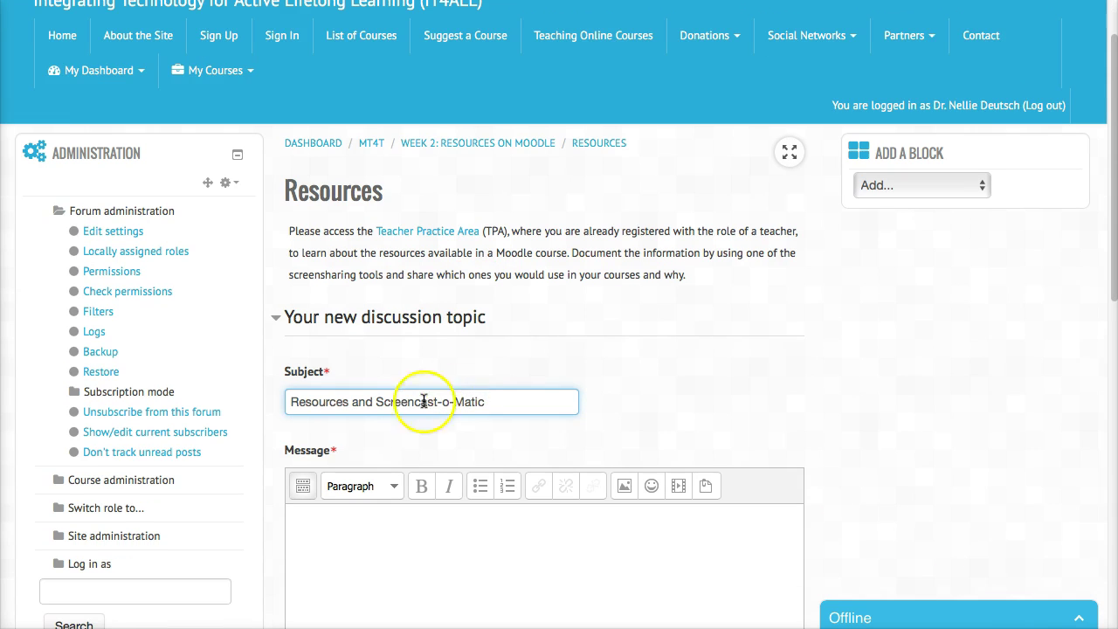
click(364, 403)
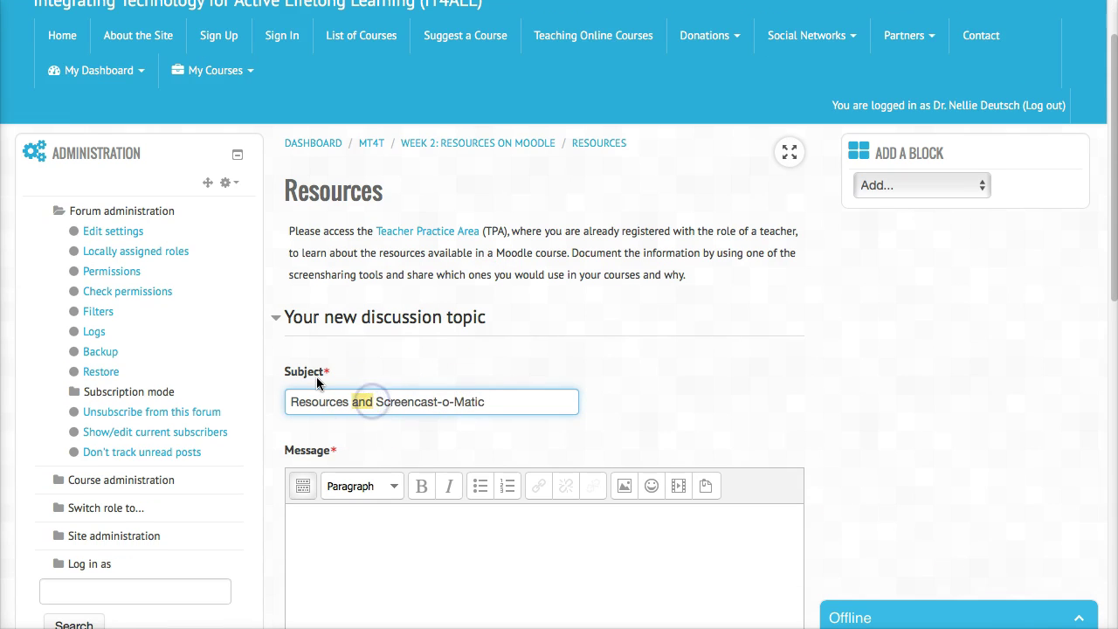
text(Using)
scroll(341, 385, down, 3)
click(324, 414)
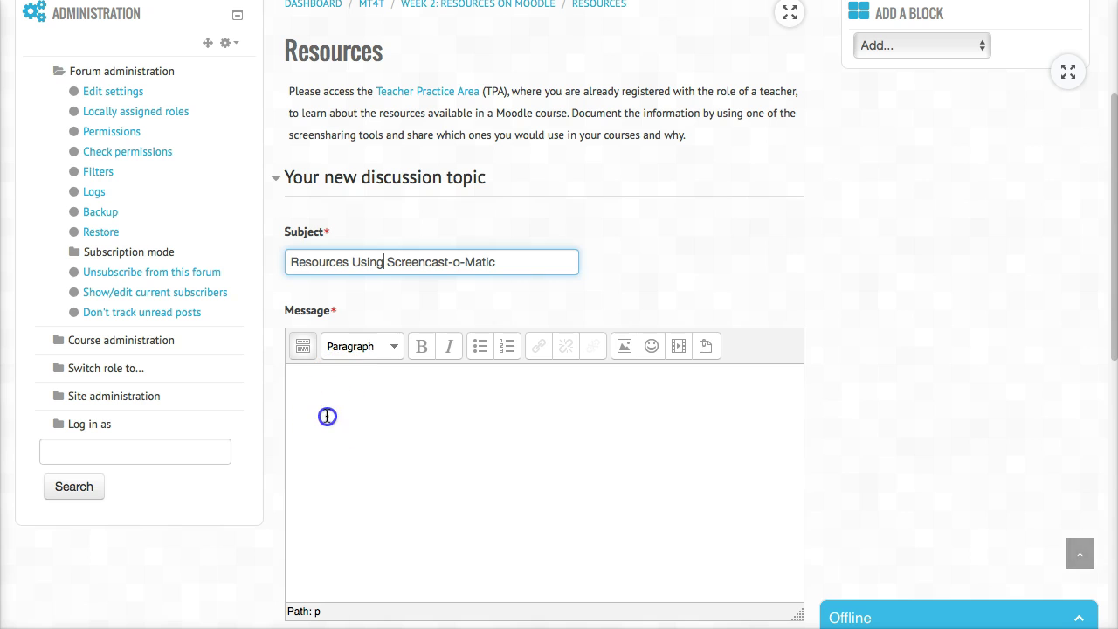
scroll(194, 559, up, 1)
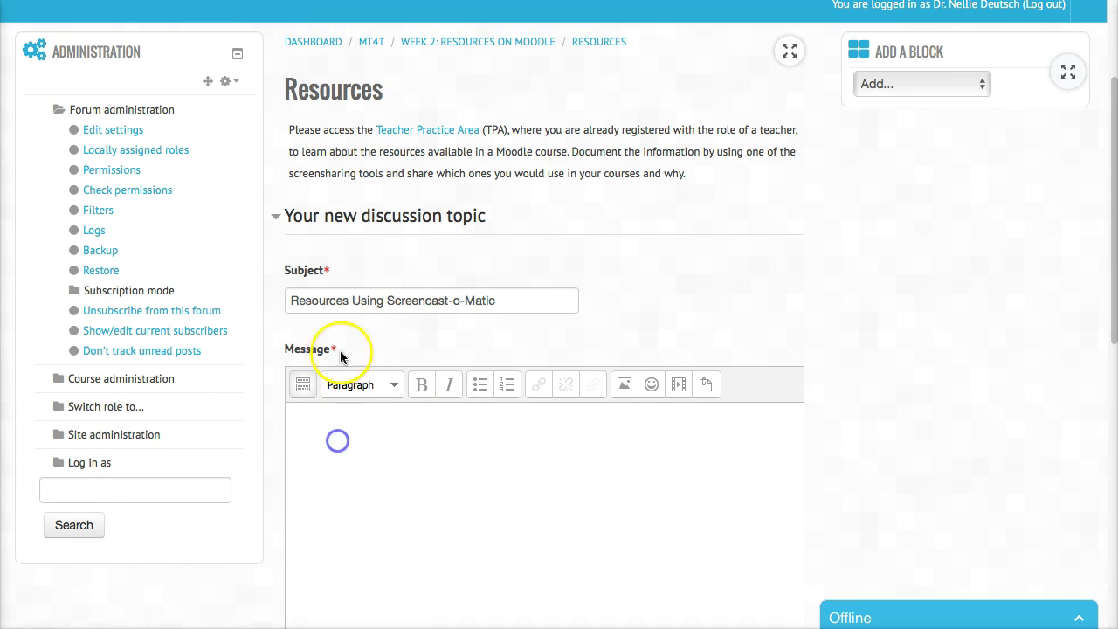
drag(386, 299, 284, 305)
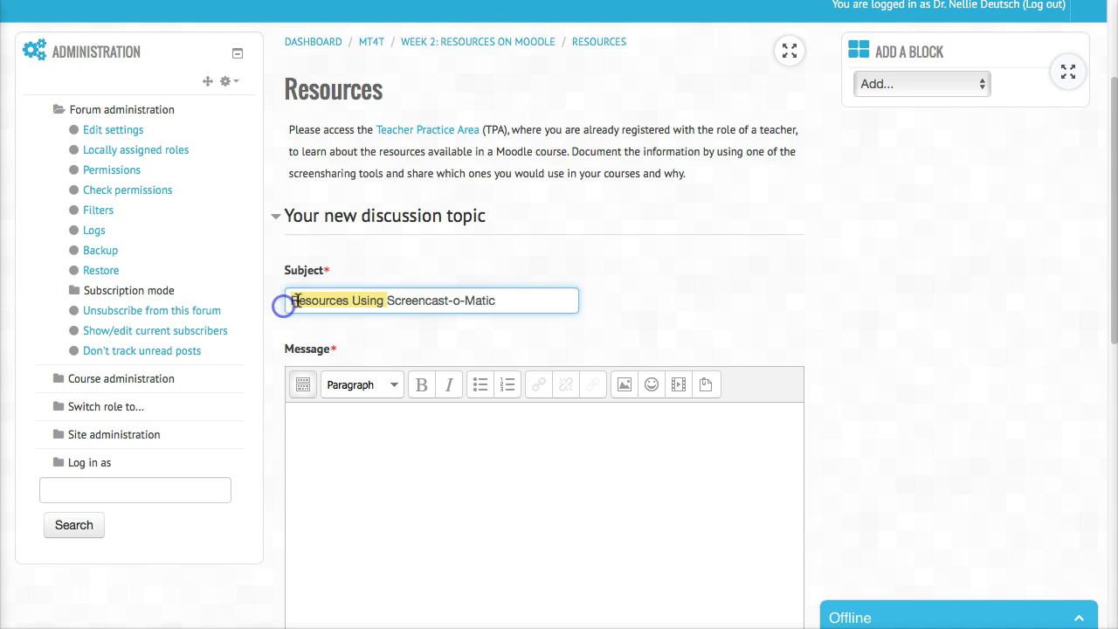
click(395, 482)
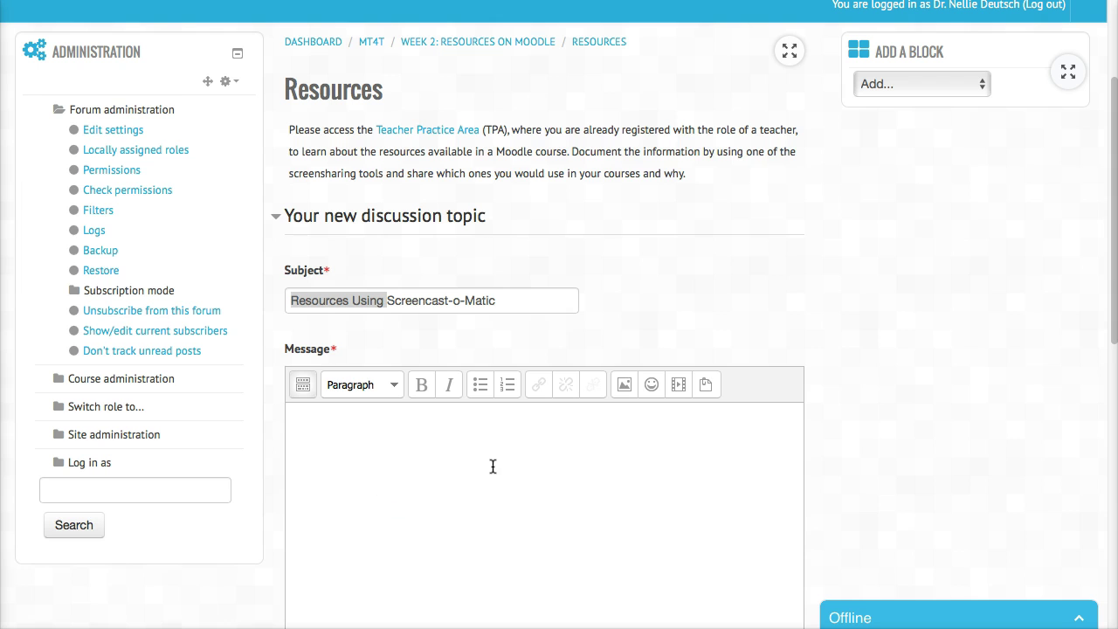
text(https://youtu.be/R4A6OyM-r2U)
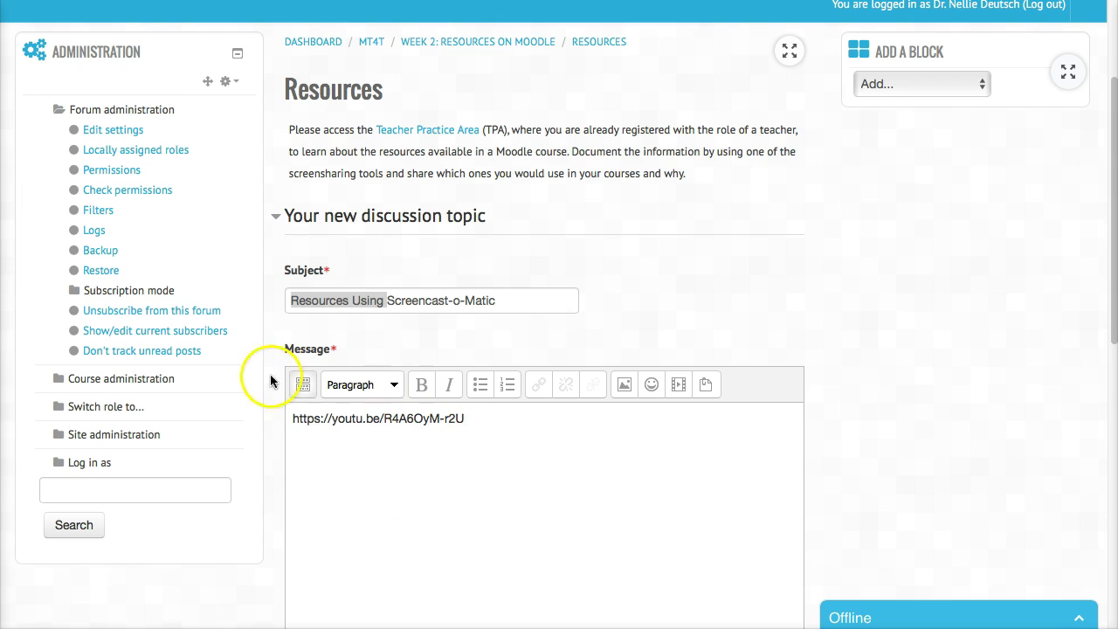
click(293, 416)
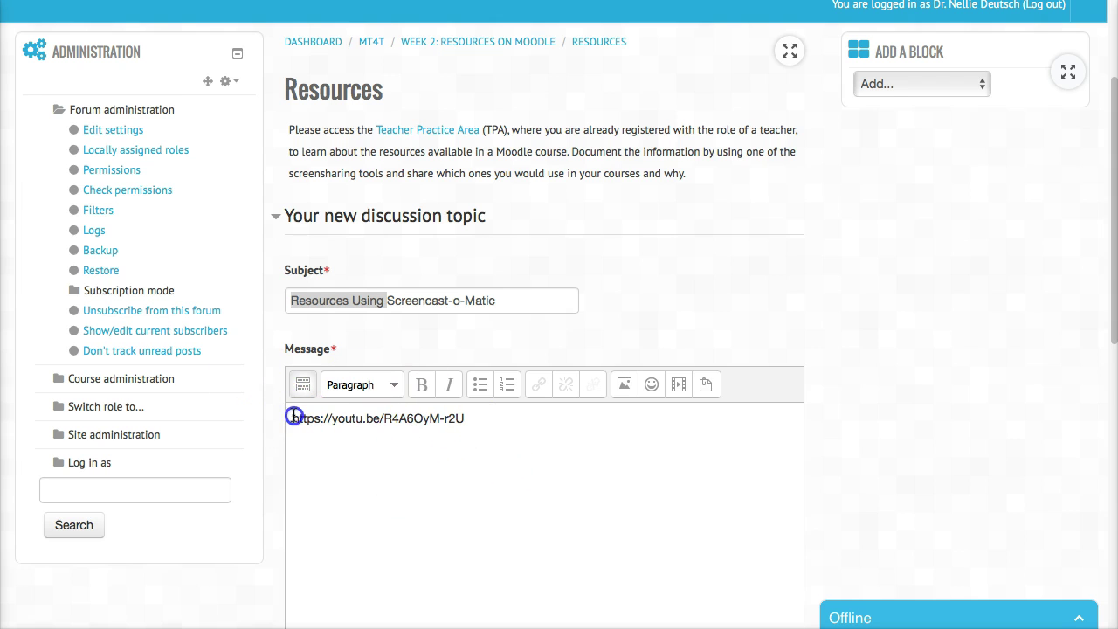
drag(347, 412, 458, 418)
key(ctrl+c)
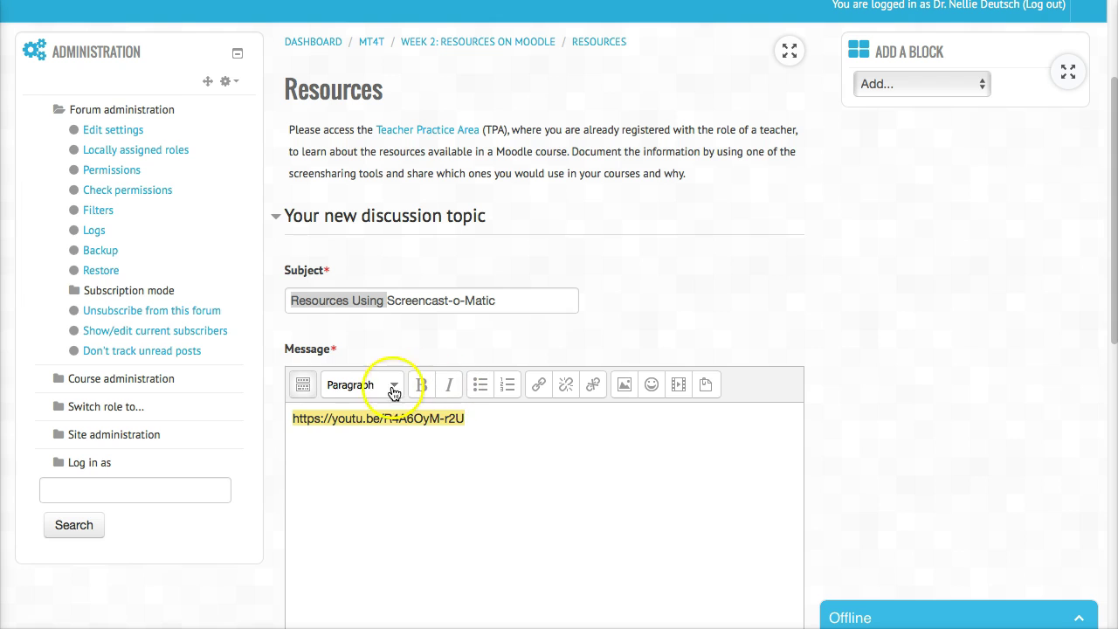
click(302, 386)
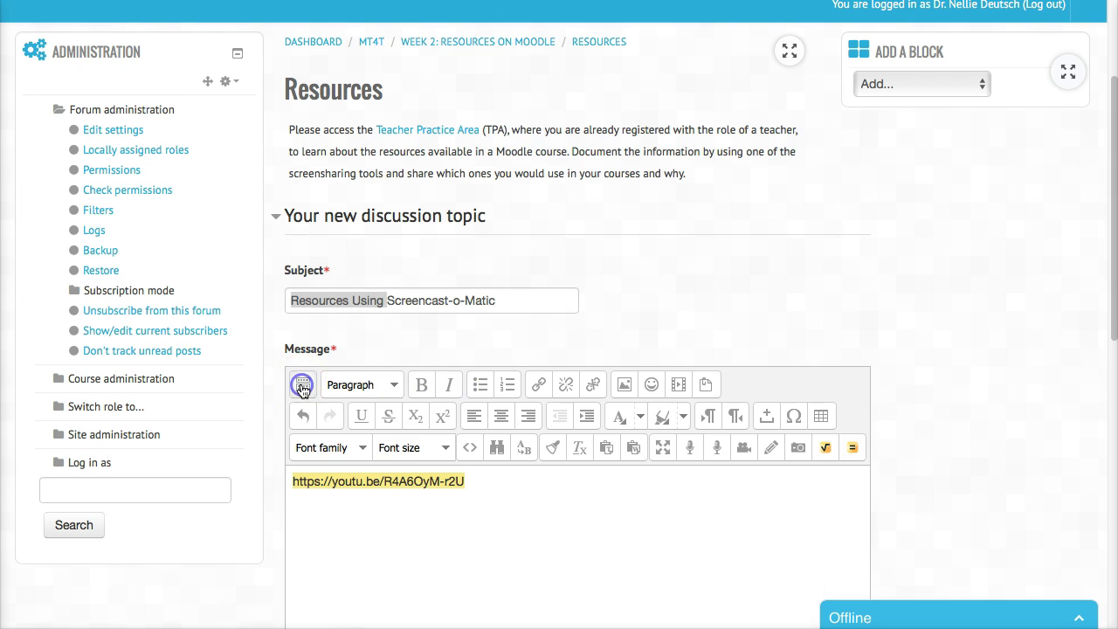
Step: Link the YouTube address to itself, opening in a new window, titled 'Screencast-o-matic'
click(539, 387)
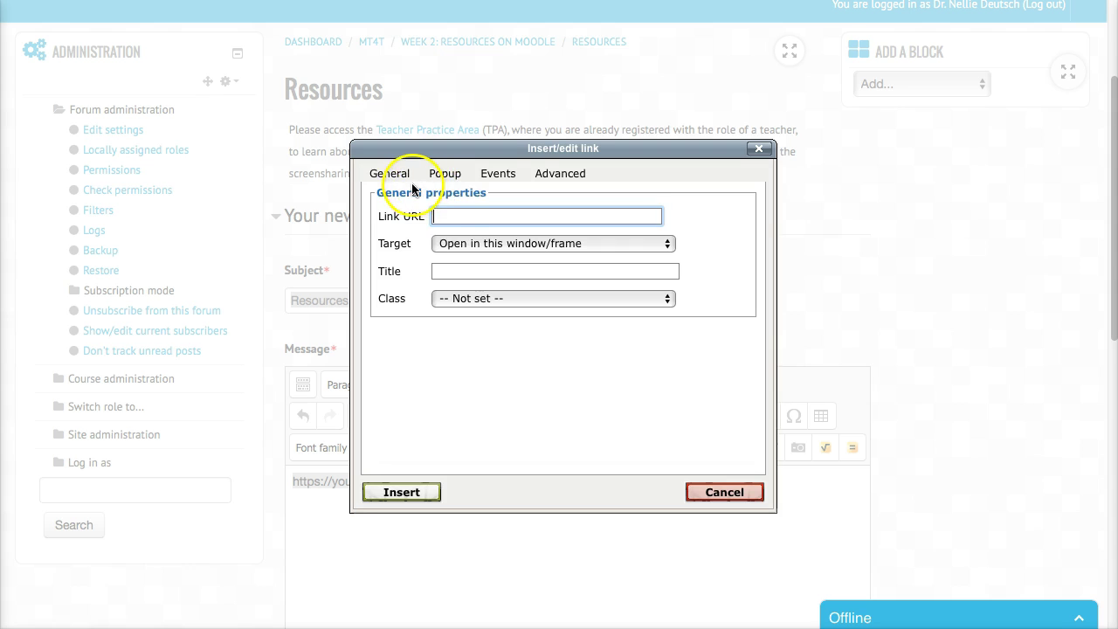
click(439, 214)
key(ctrl+v)
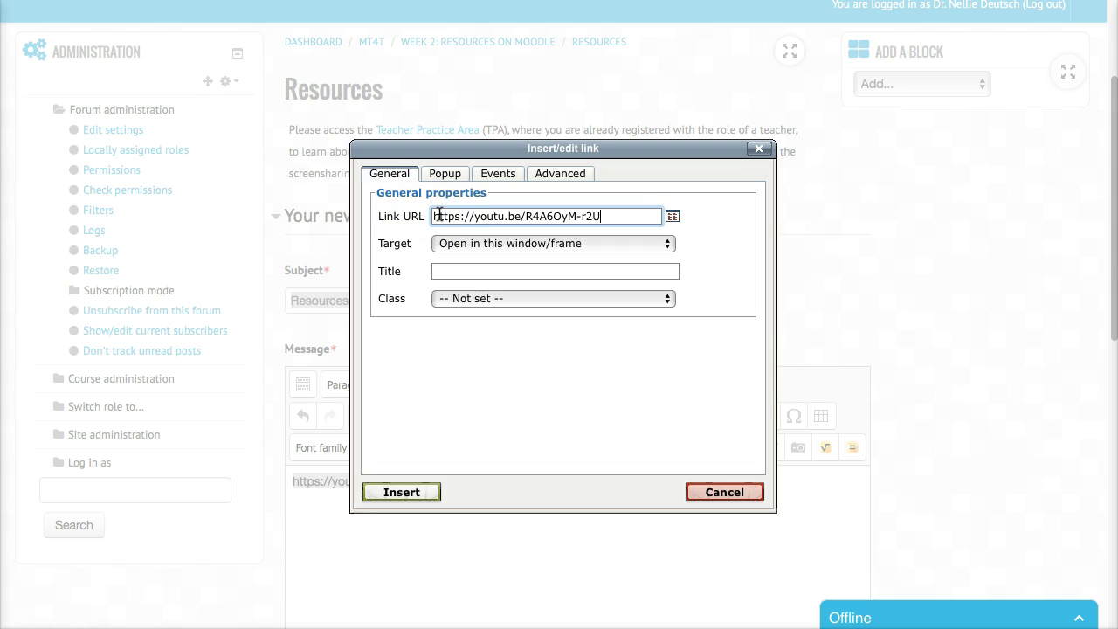
click(671, 243)
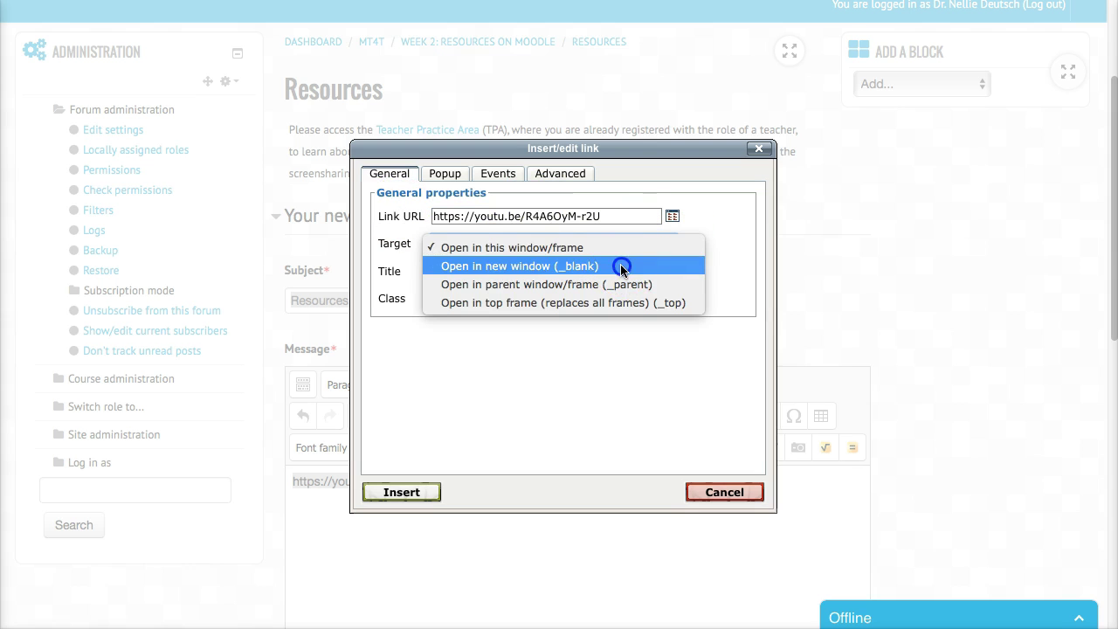
click(622, 267)
click(438, 271)
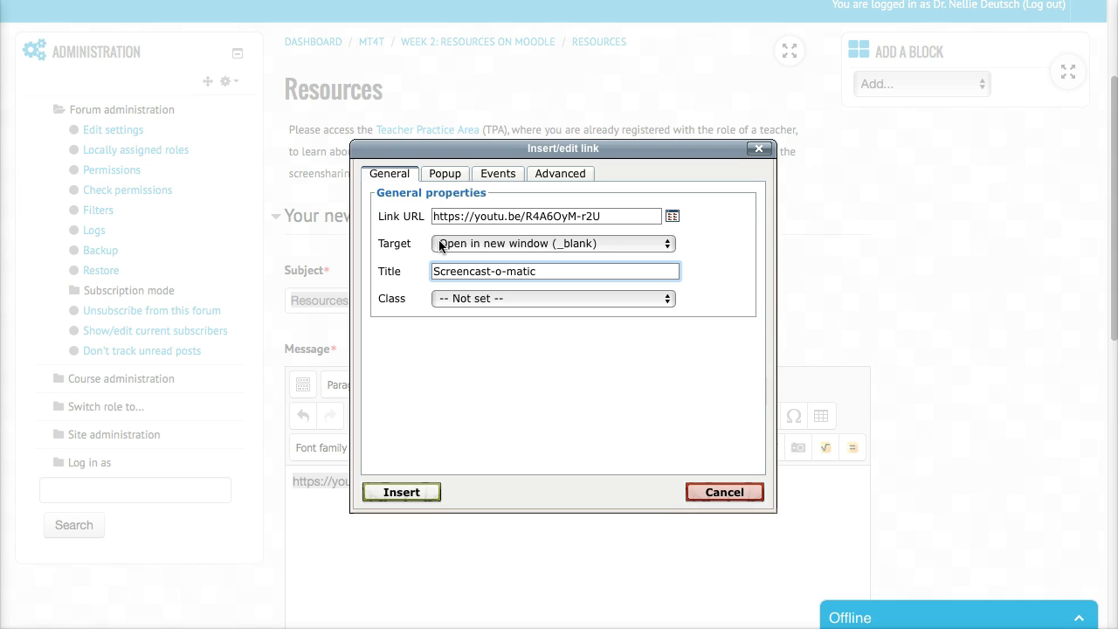
click(395, 492)
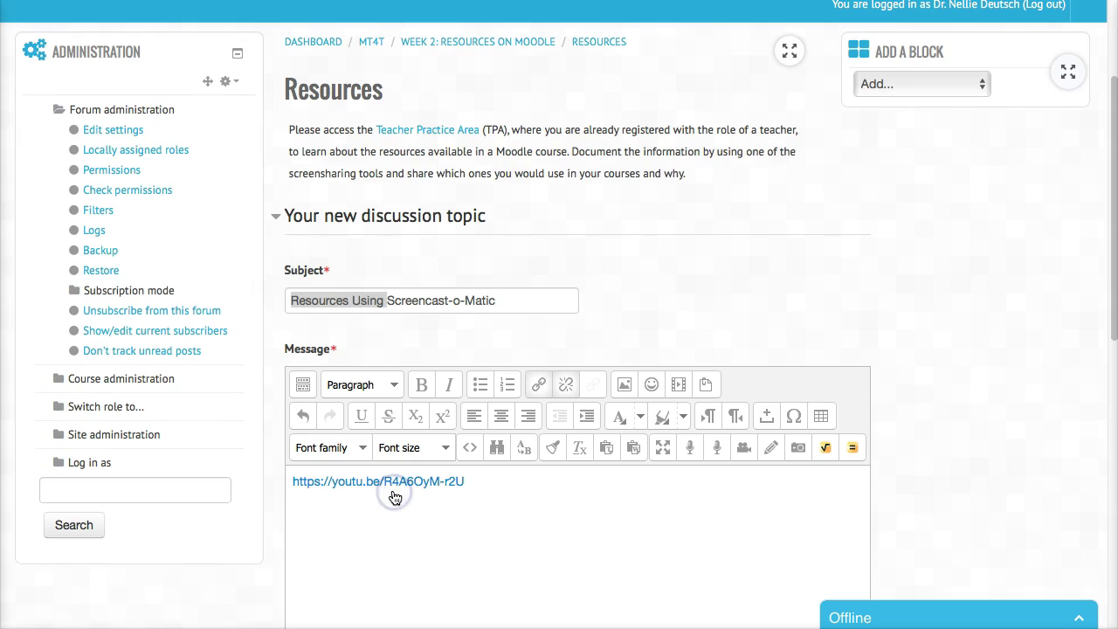
Step: Post the 'Resources Using Screencast-o-Matic' discussion to the Resources forum
scroll(389, 487, down, 1)
click(476, 454)
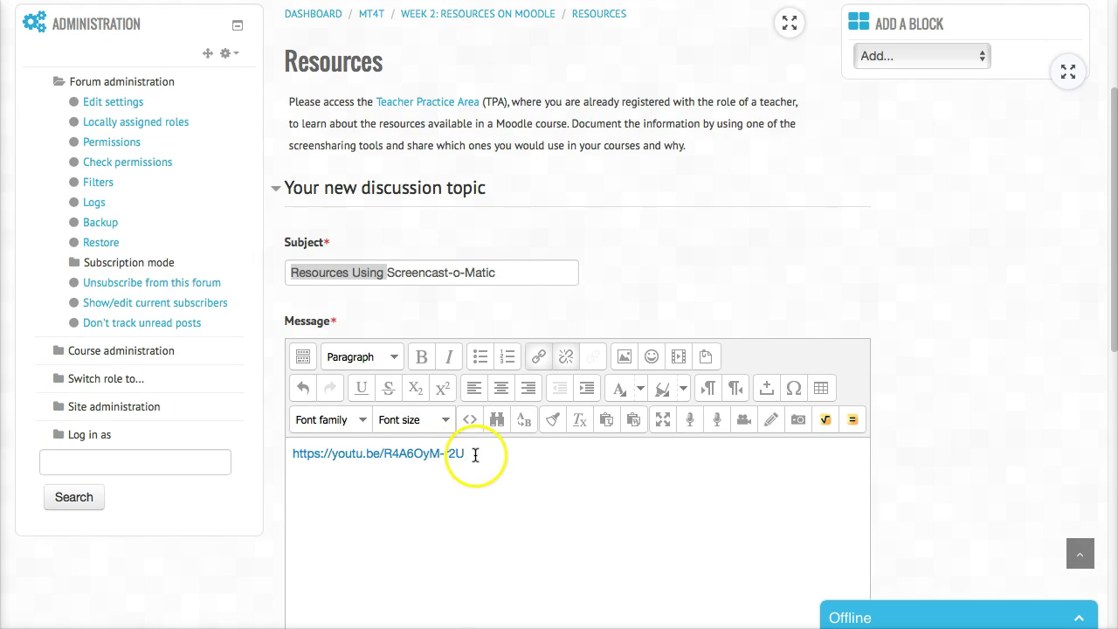
scroll(468, 450, down, 4)
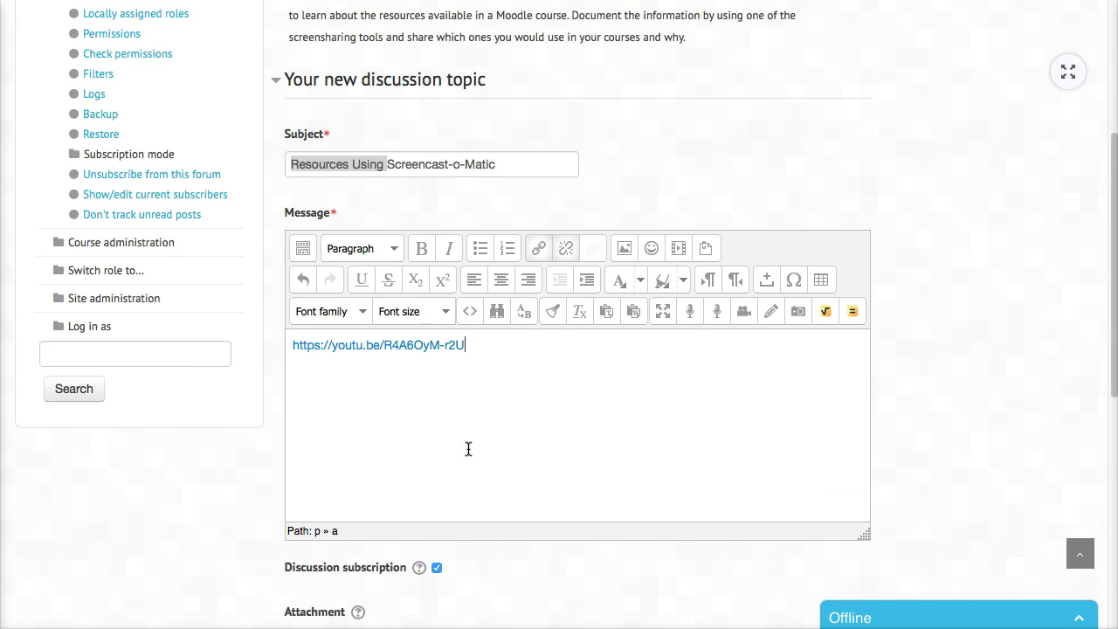
click(464, 420)
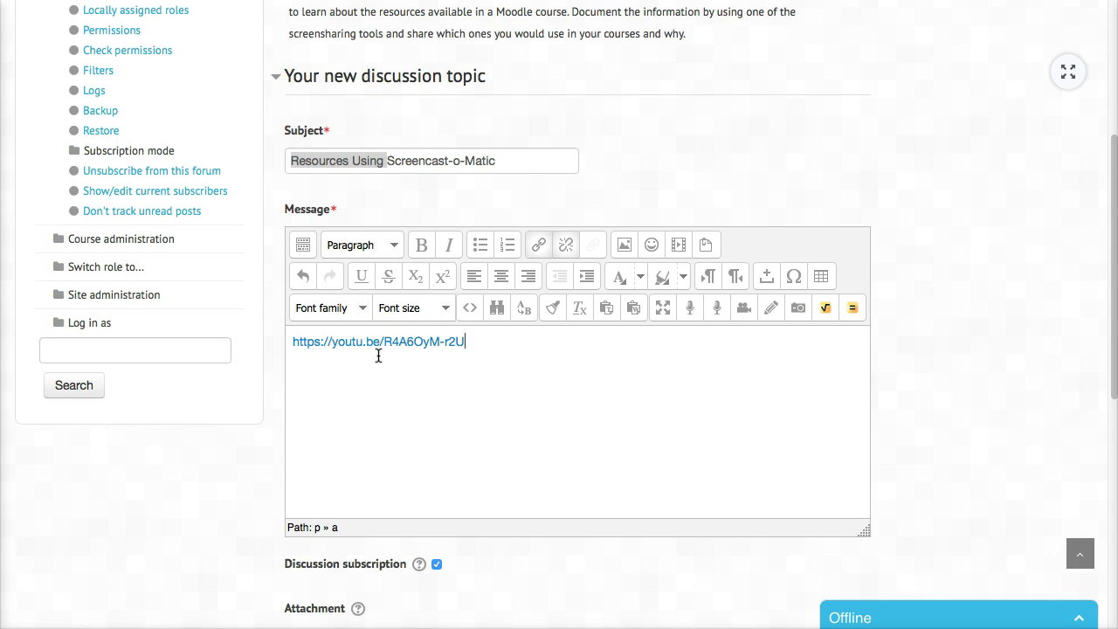
scroll(415, 375, down, 5)
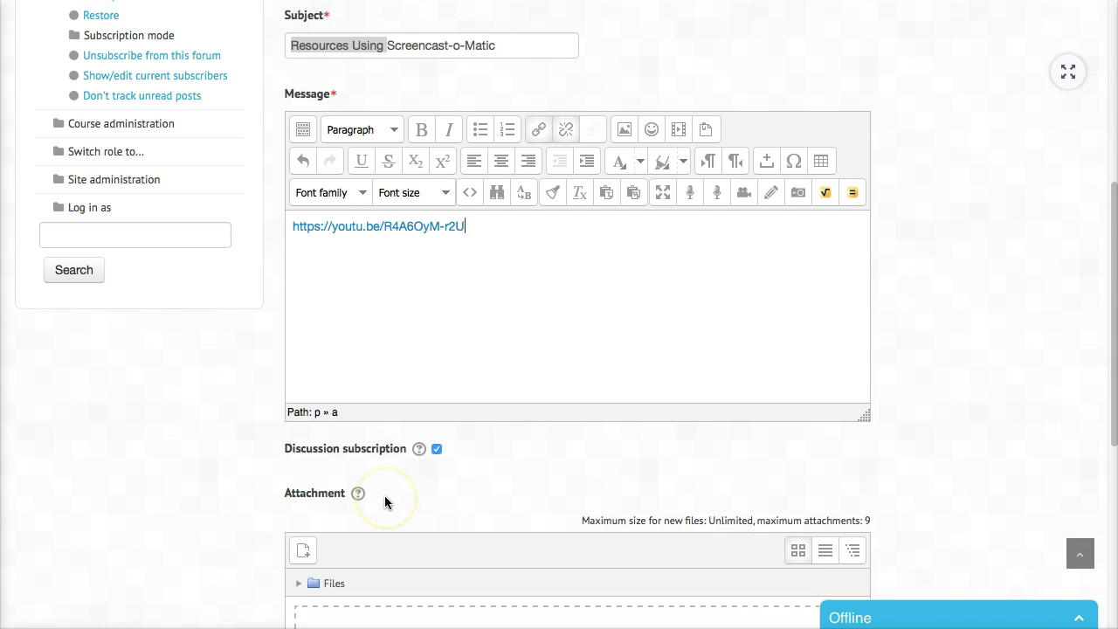
click(461, 303)
scroll(460, 303, down, 2)
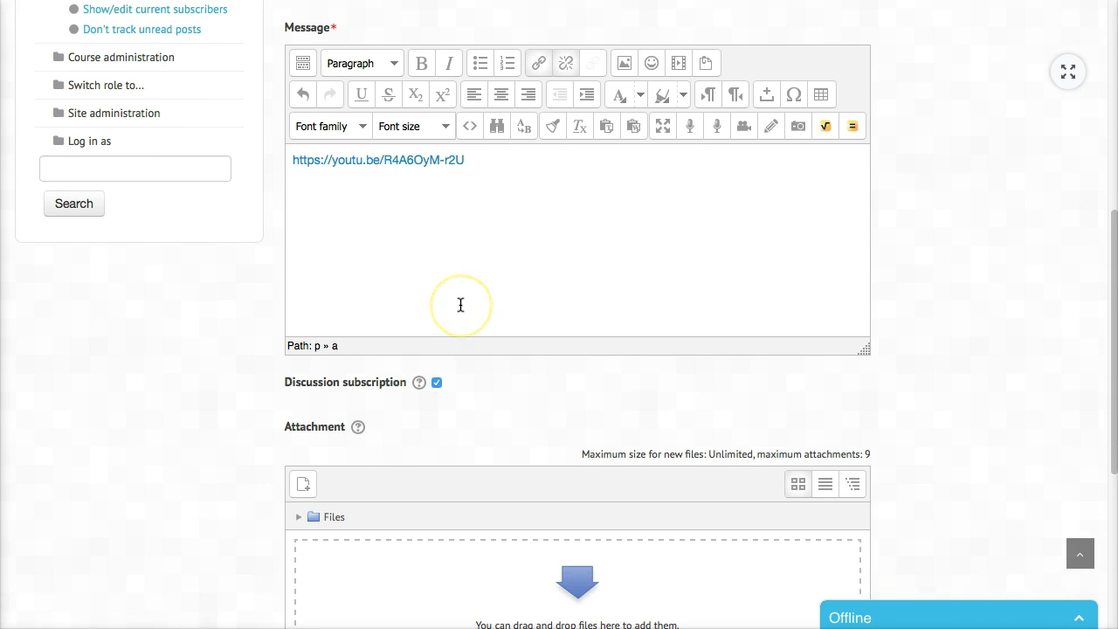
scroll(460, 304, down, 1)
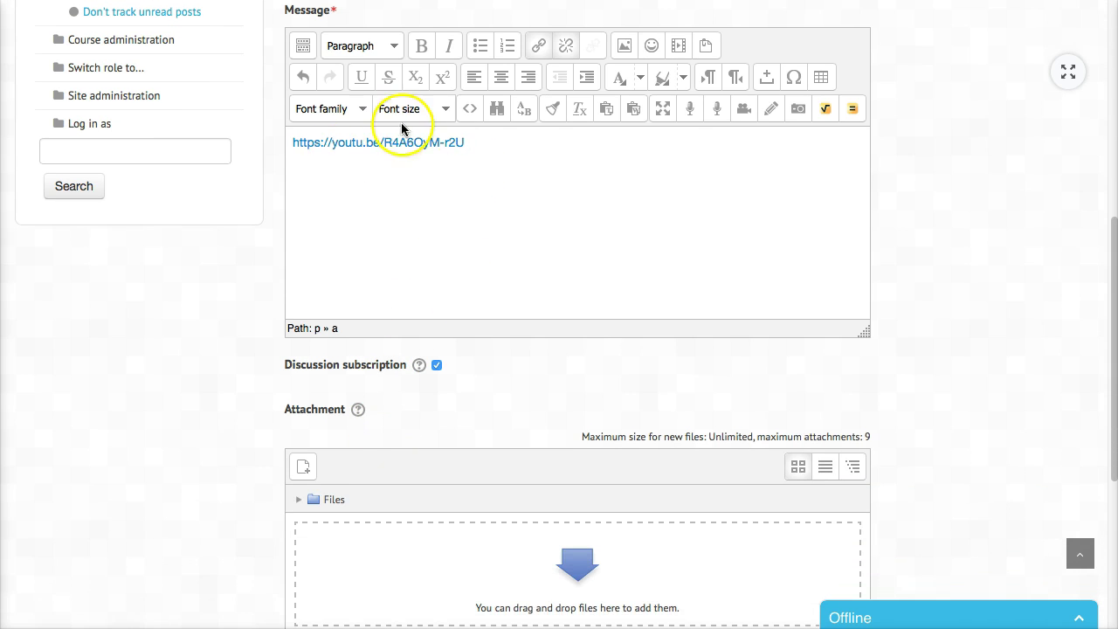
scroll(350, 162, down, 6)
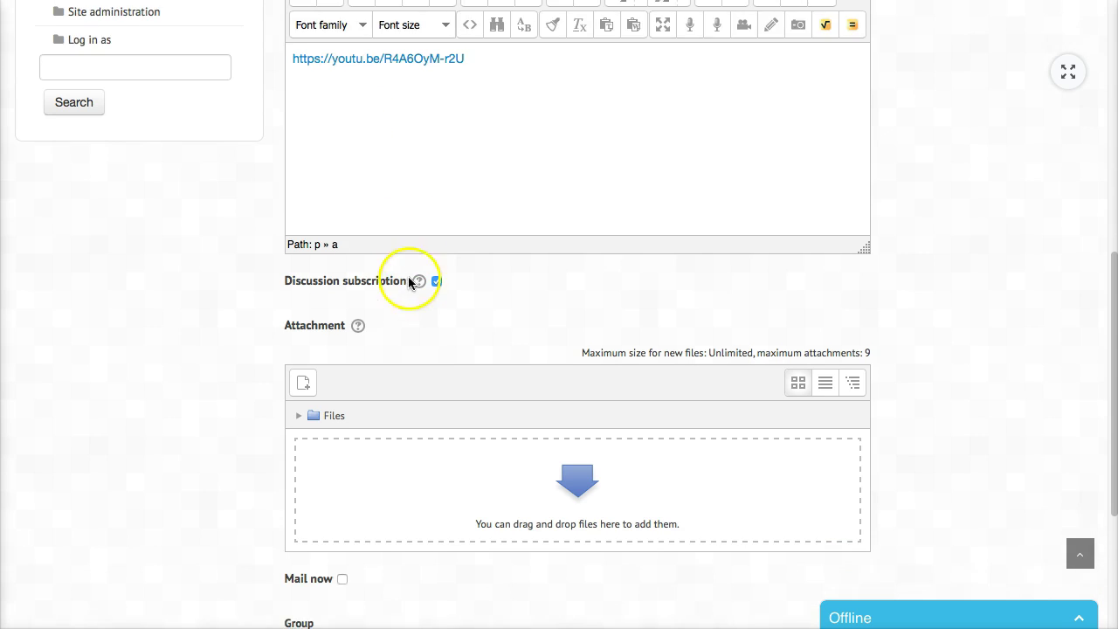
scroll(385, 376, down, 1)
scroll(336, 474, down, 5)
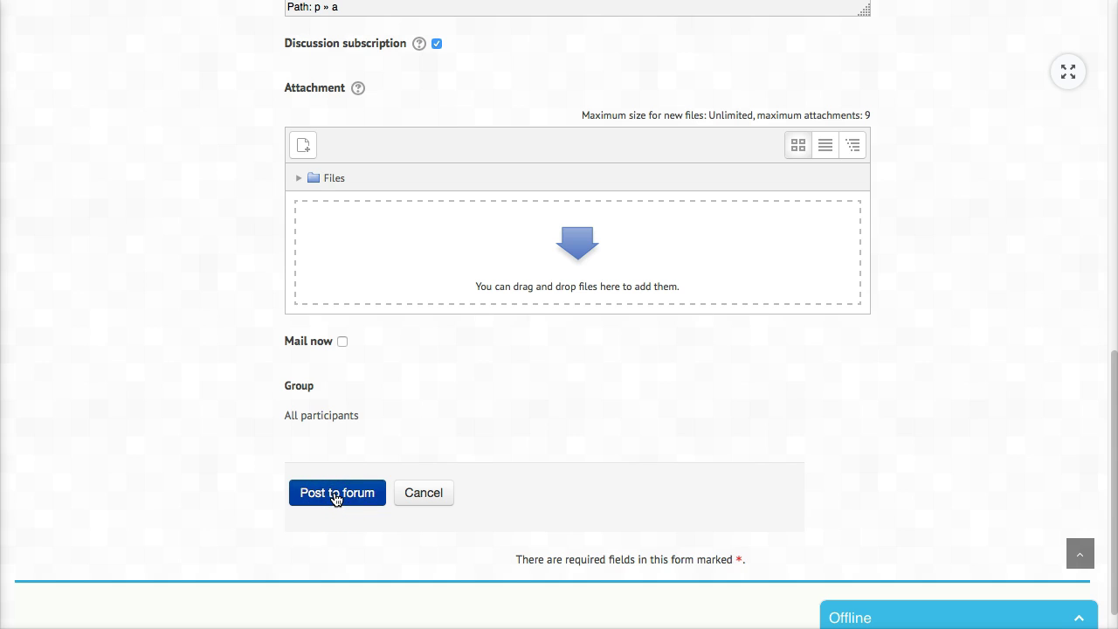
click(336, 494)
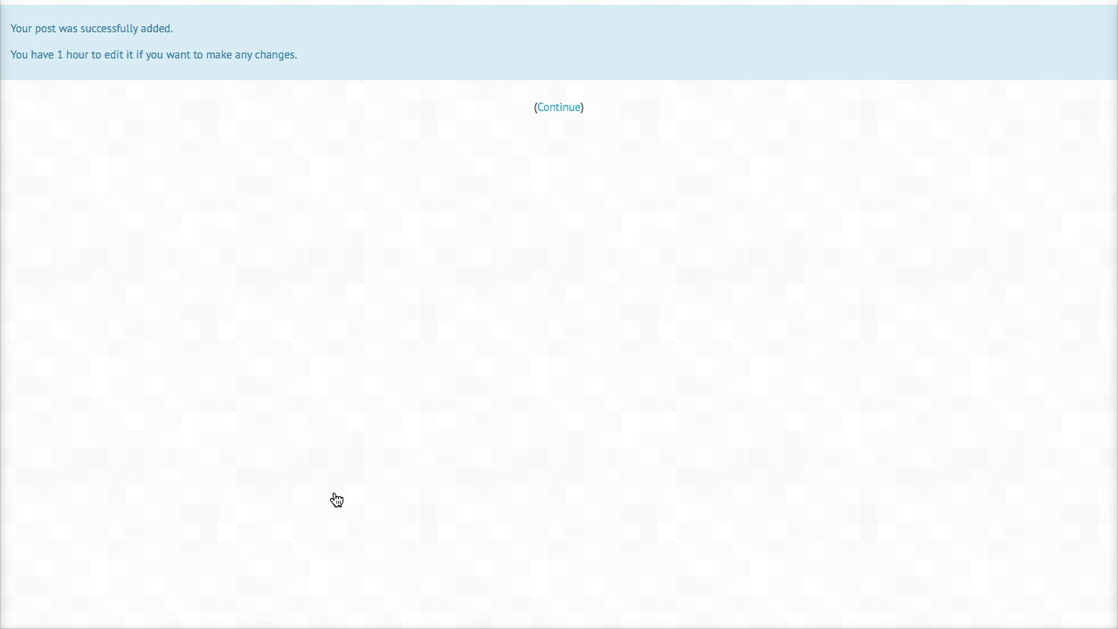
Step: Open the posted 'Resources Using Screencast-o-Matic' discussion and scroll to its embedded video
click(563, 109)
scroll(554, 131, down, 3)
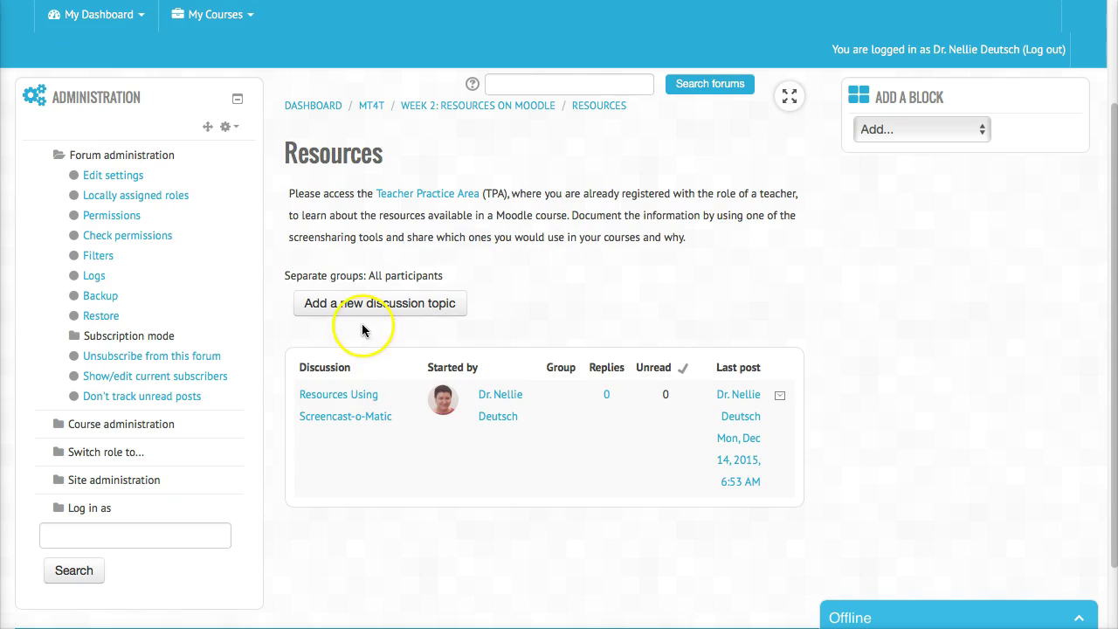
click(326, 397)
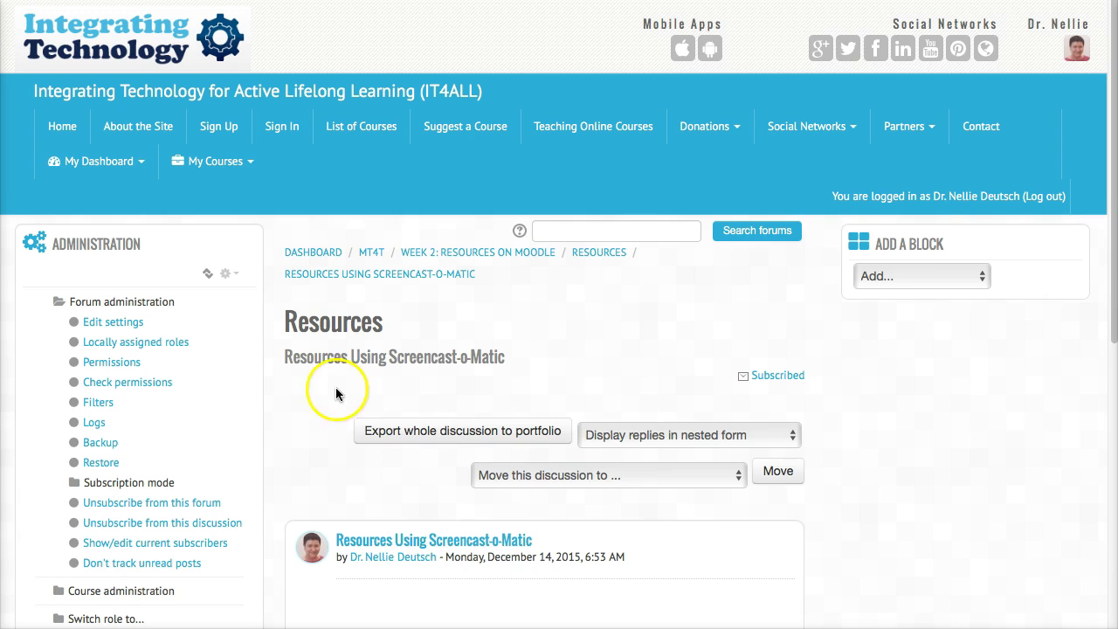
scroll(342, 388, down, 5)
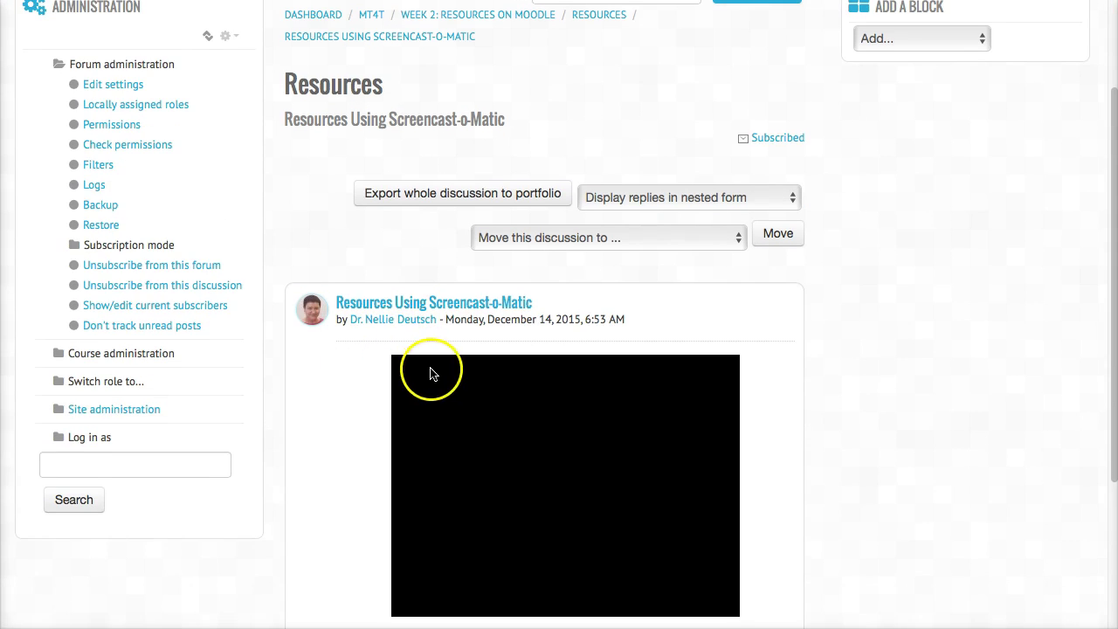
scroll(431, 374, down, 2)
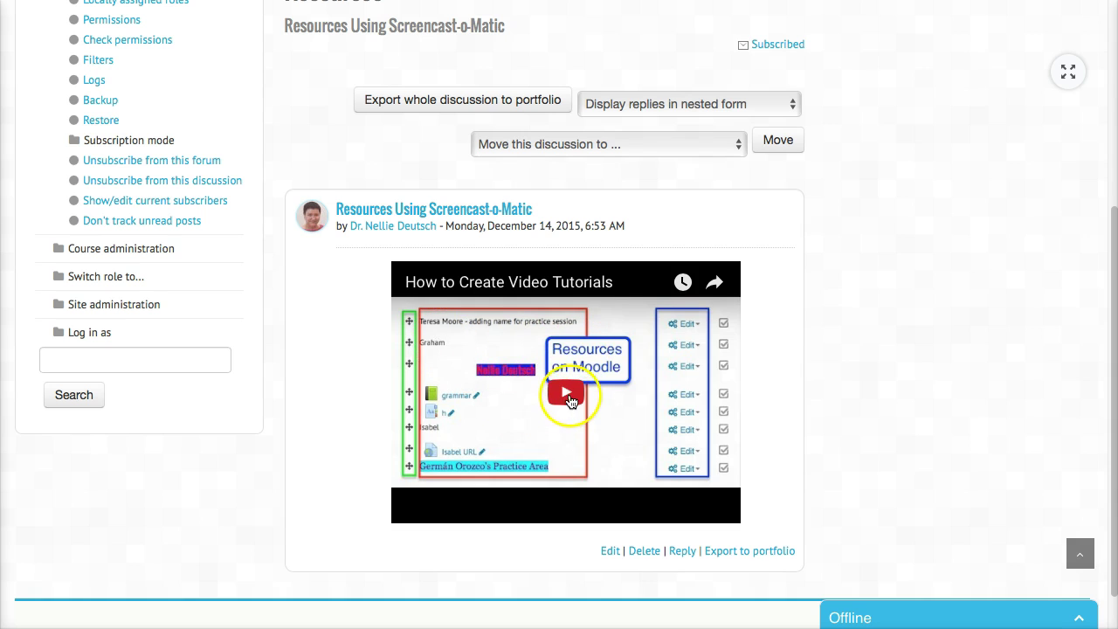
scroll(569, 400, down, 1)
scroll(569, 397, up, 5)
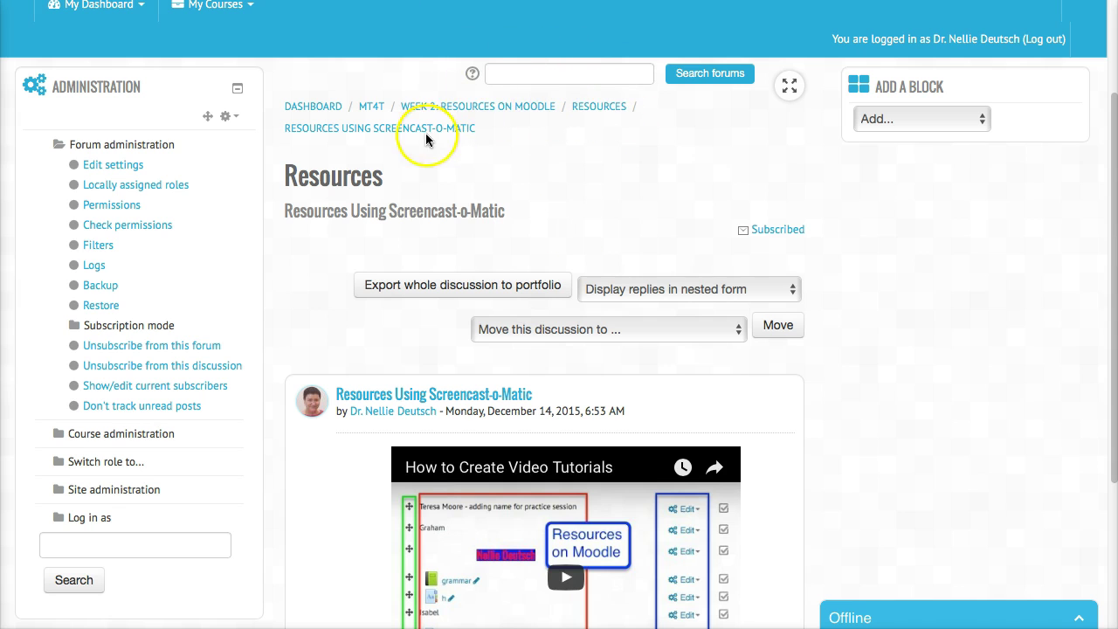
Step: Go from the Week 2 page to the Week 3: Activities on Moodle section and scroll down to the Activities forum
click(474, 108)
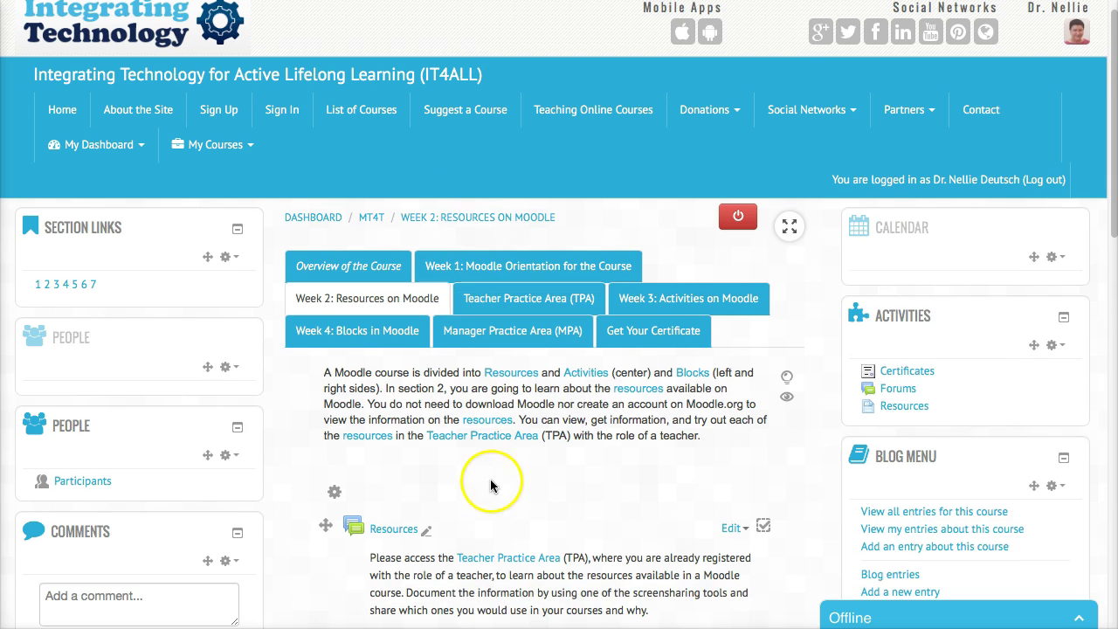
click(521, 301)
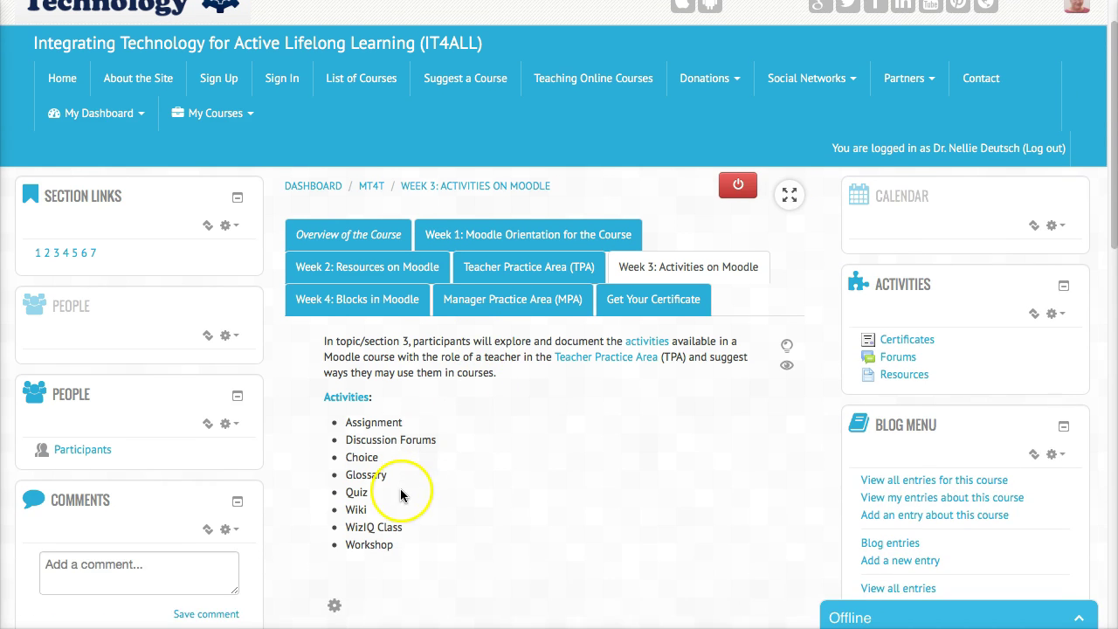
scroll(401, 490, down, 1)
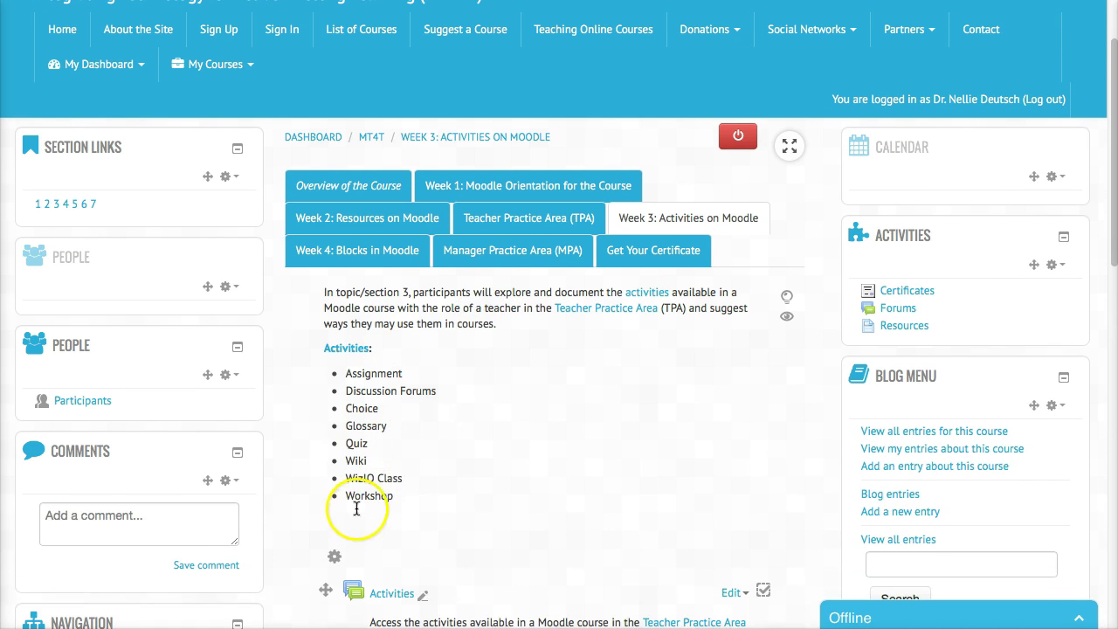
scroll(365, 476, down, 2)
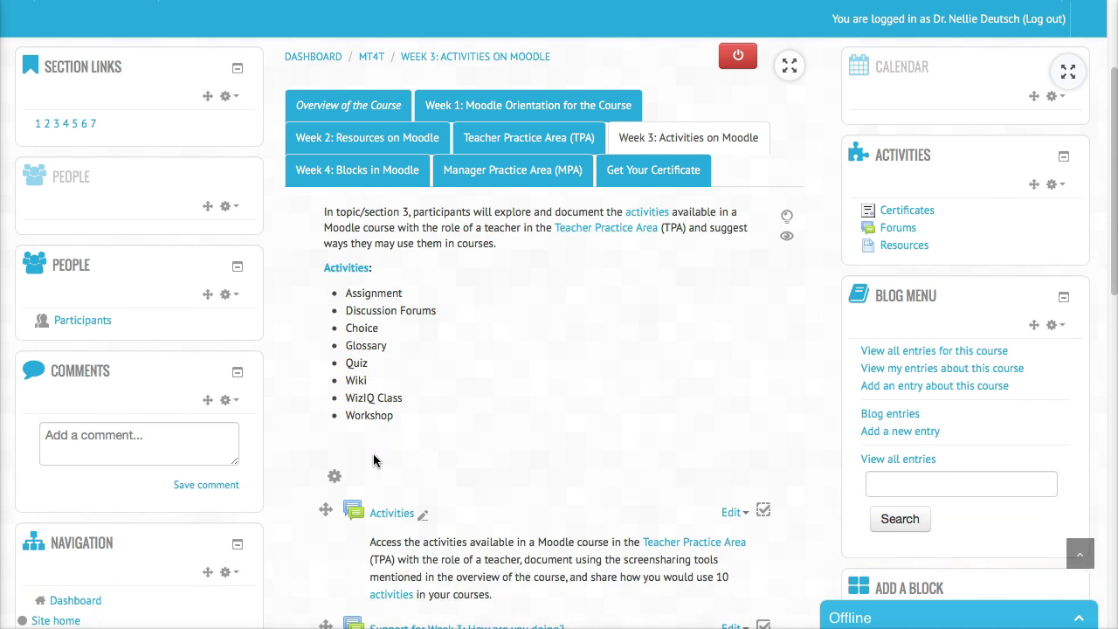
scroll(349, 476, down, 2)
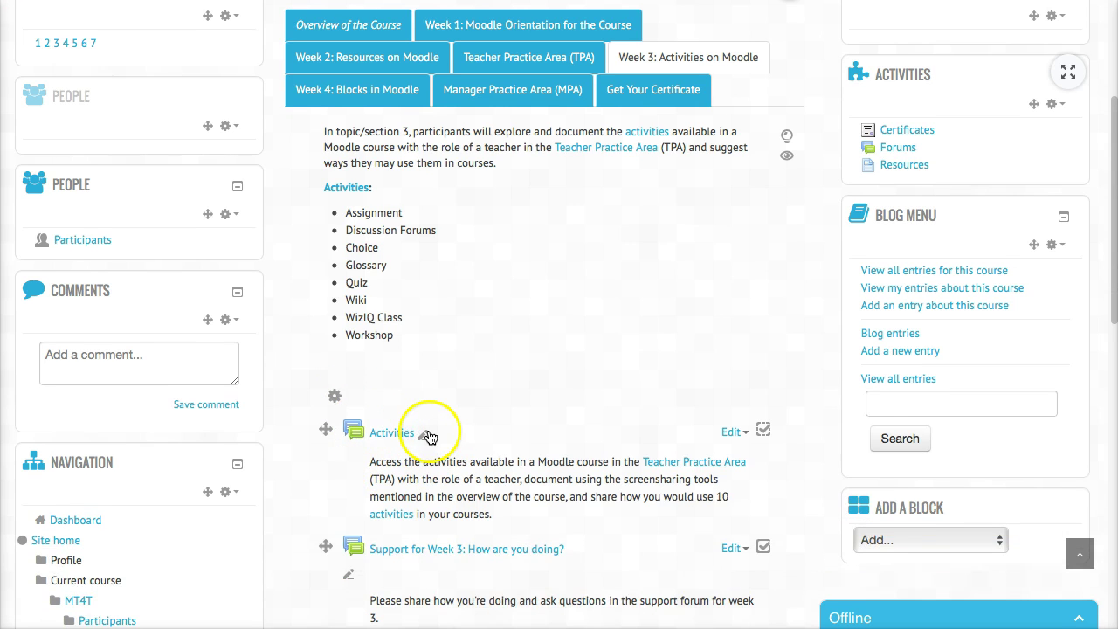
scroll(399, 439, down, 1)
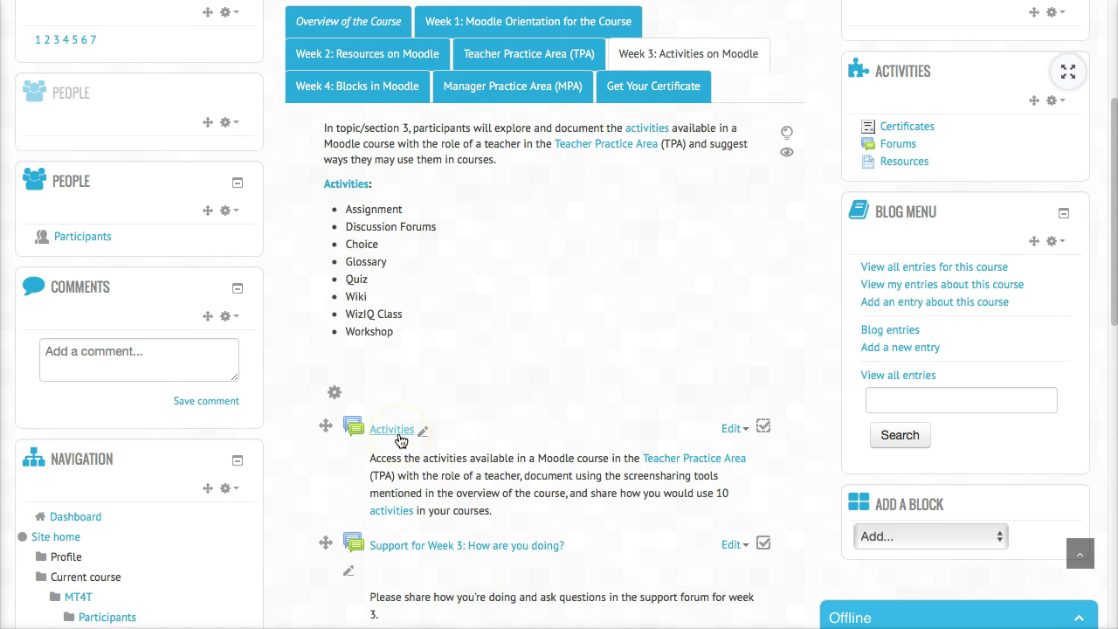
scroll(422, 432, down, 1)
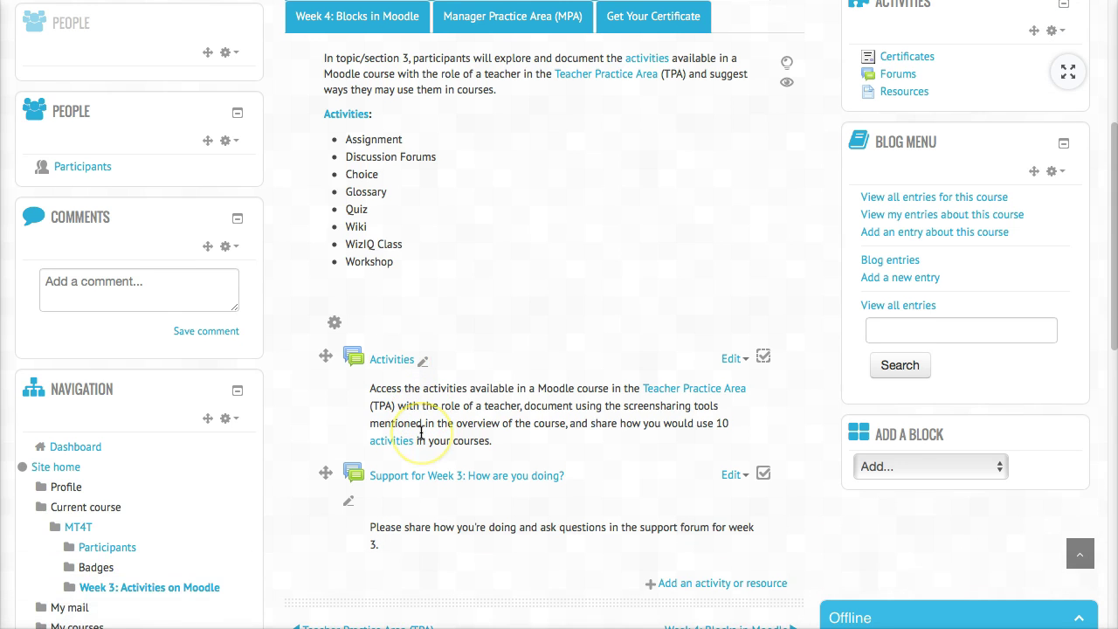
Step: Open the Activities forum's new discussion form and try its Subject and Message fields
click(390, 363)
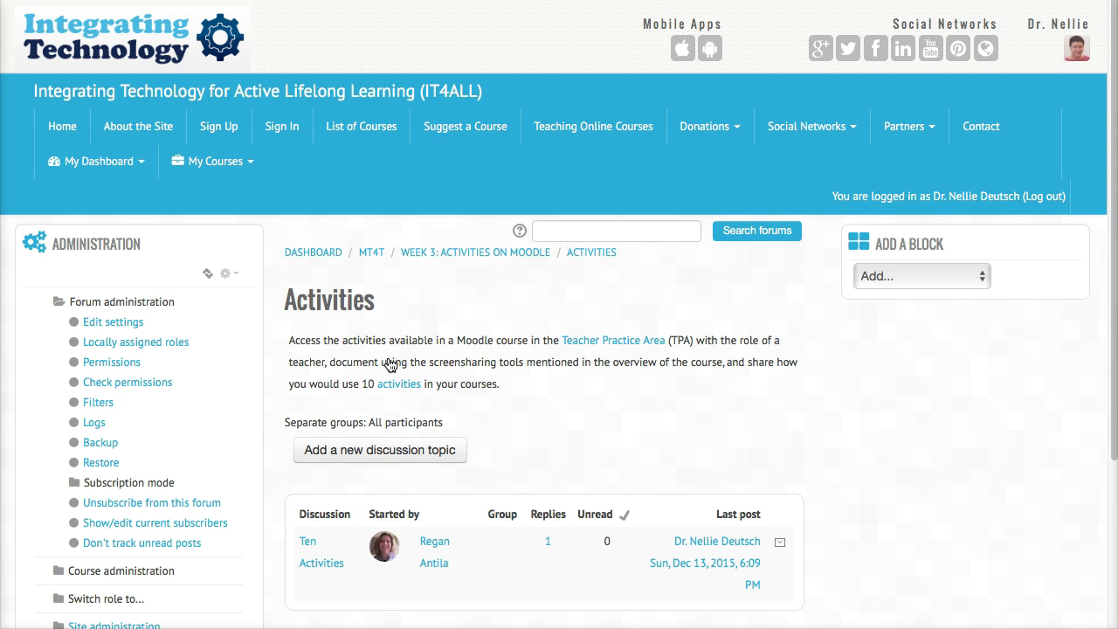
scroll(390, 365, down, 2)
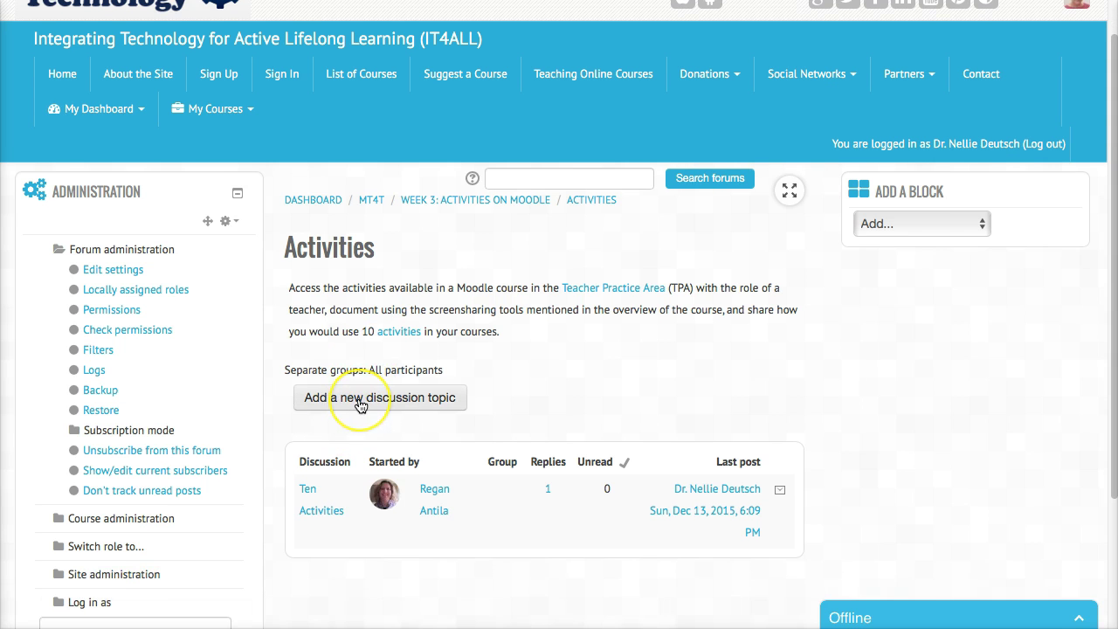
click(359, 401)
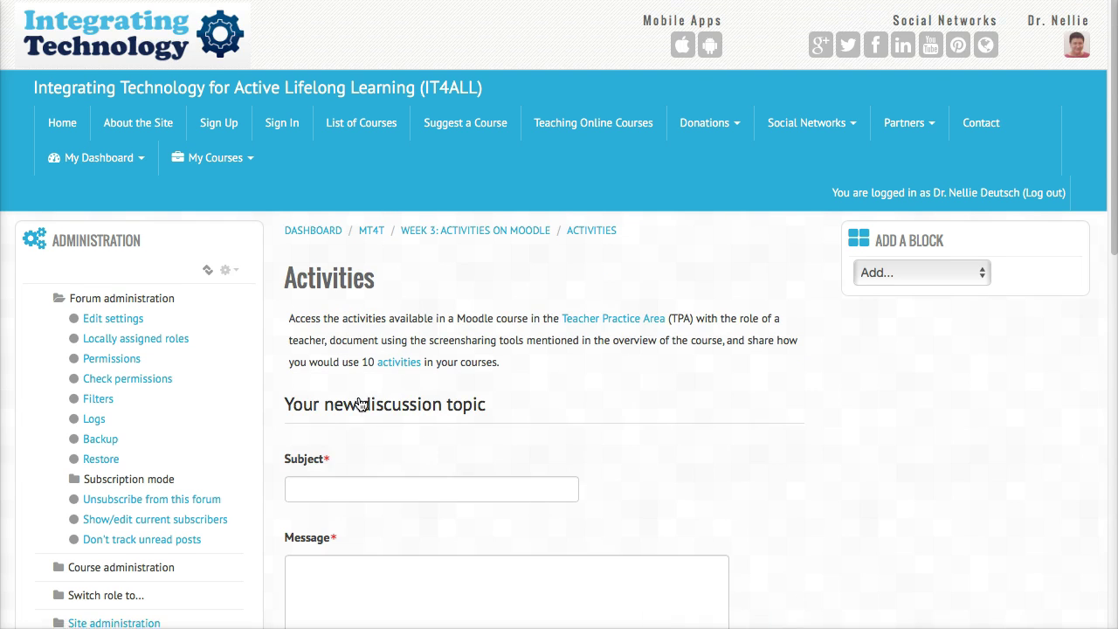
scroll(357, 404, down, 1)
click(333, 412)
scroll(327, 406, down, 3)
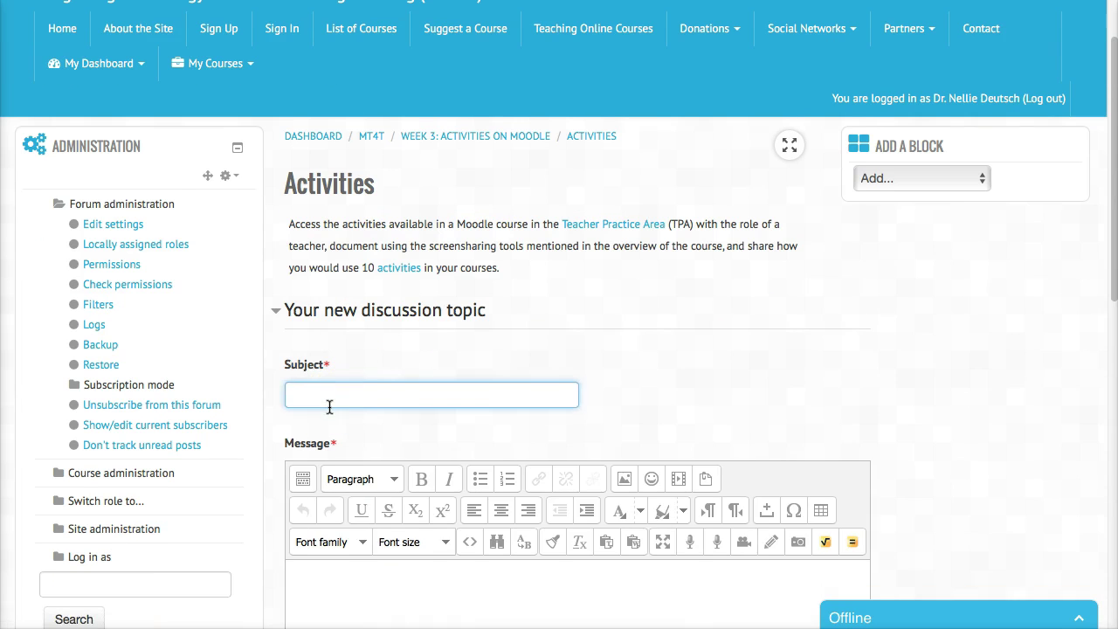
click(326, 469)
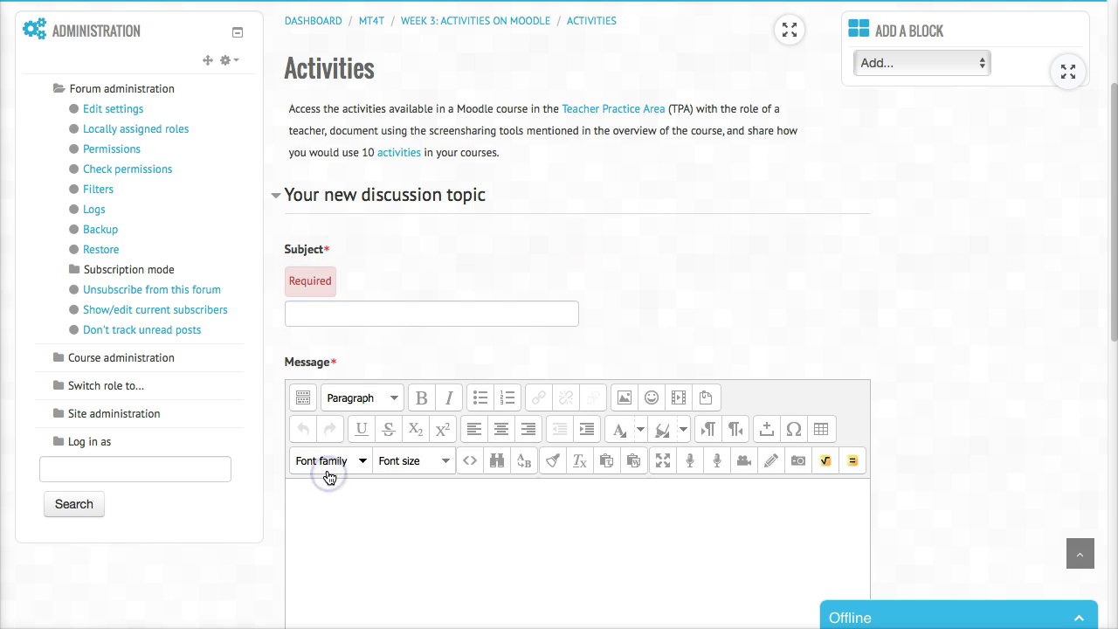
scroll(325, 481, down, 10)
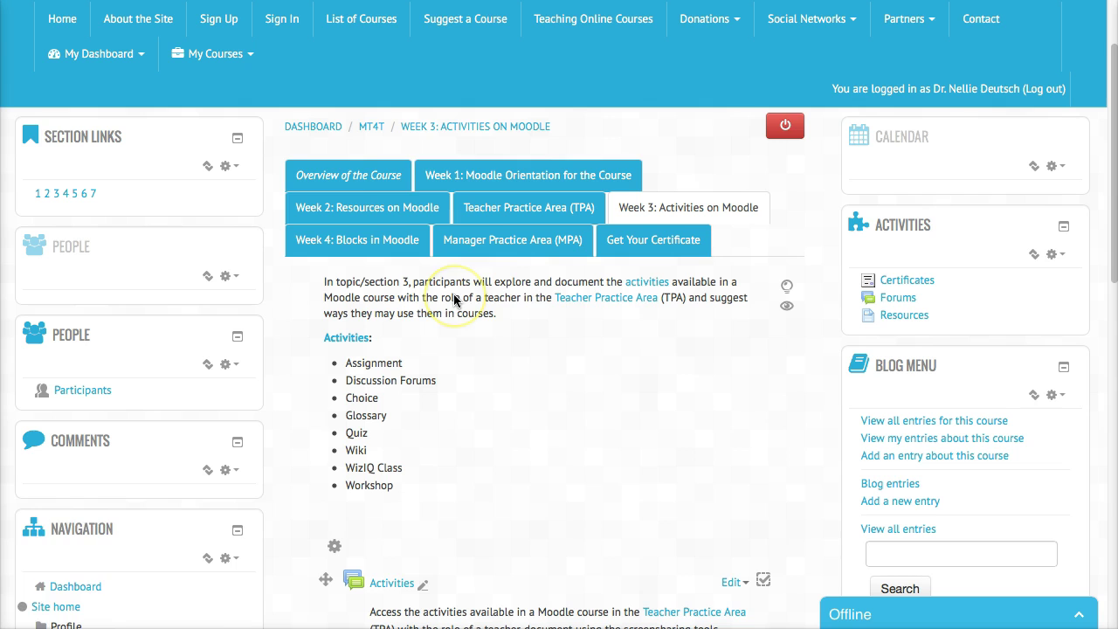
Step: Switch to Week 4: Blocks in Moodle and follow its Manager Practice Area link
scroll(499, 280, down, 1)
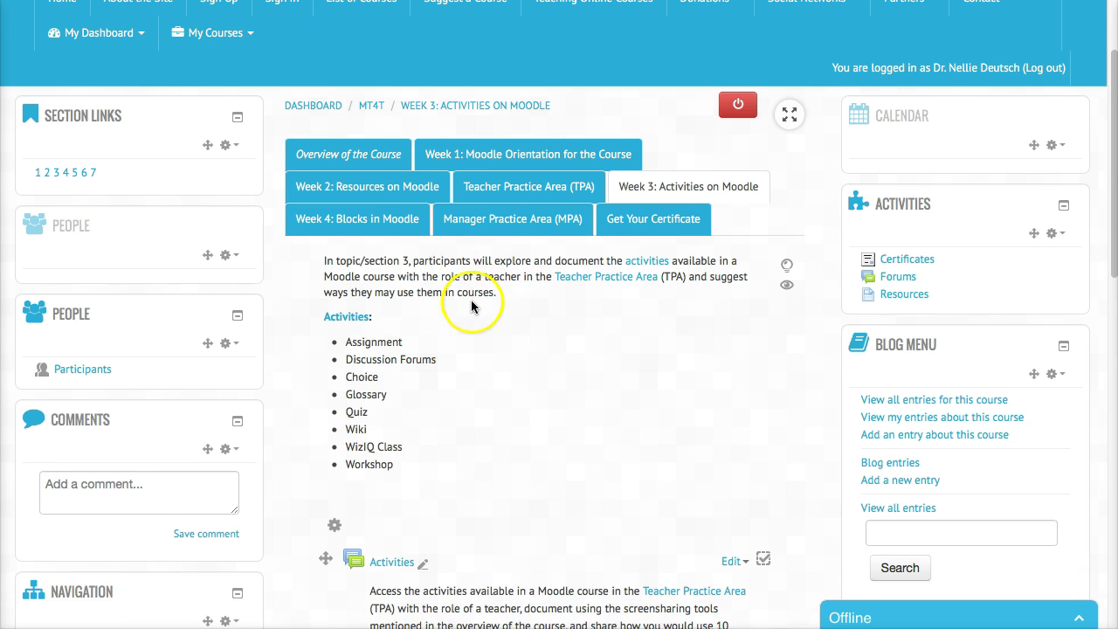
click(355, 224)
scroll(365, 243, down, 2)
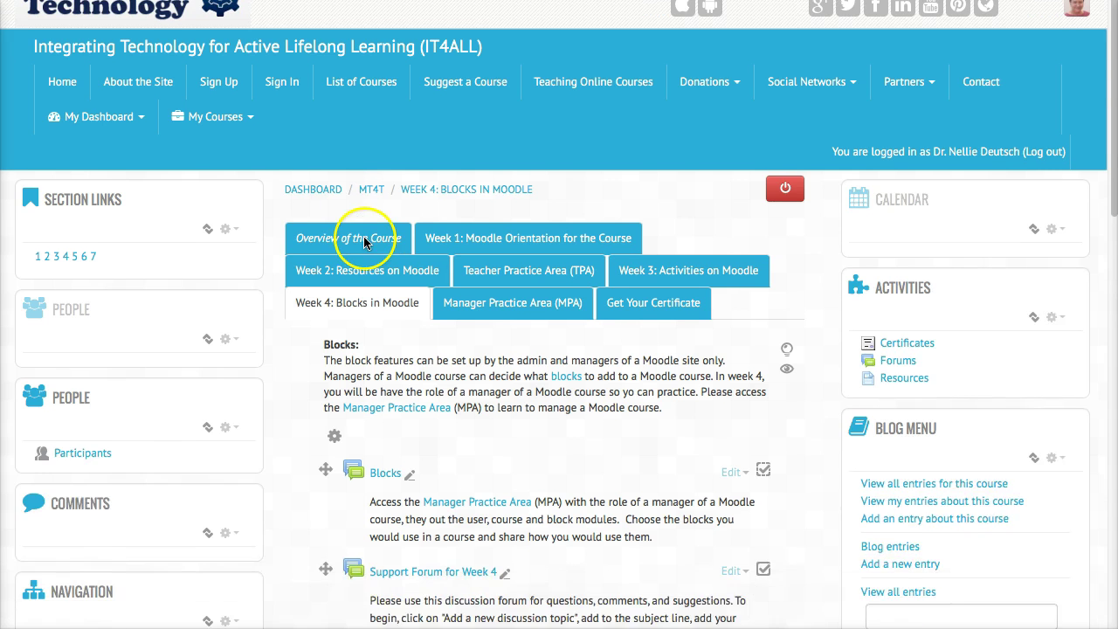
scroll(365, 243, down, 3)
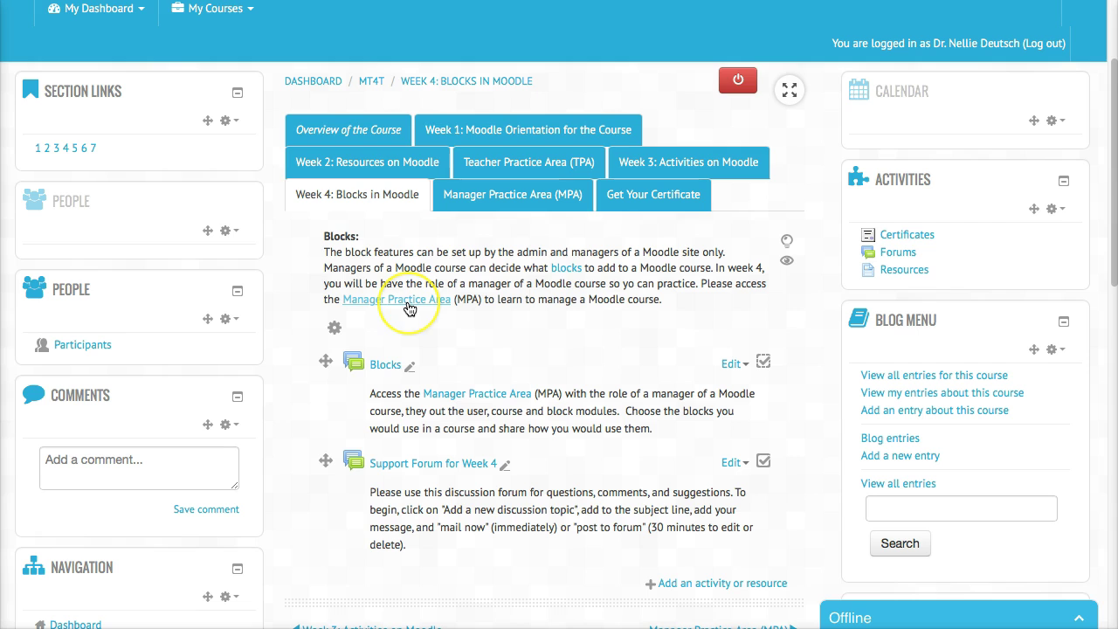
click(390, 367)
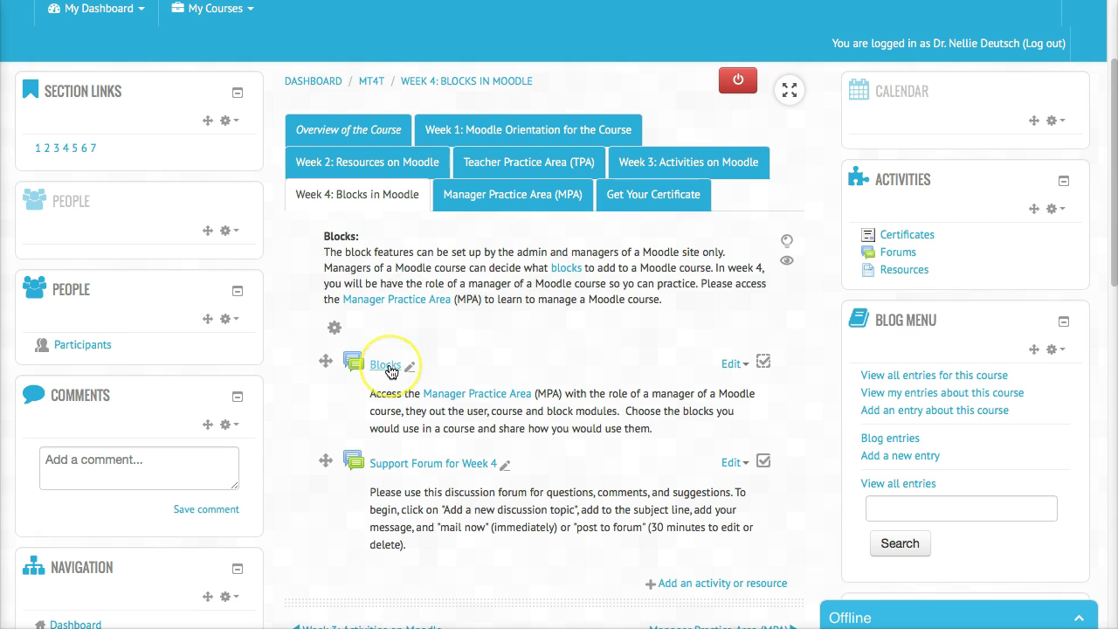
click(416, 299)
scroll(424, 299, down, 2)
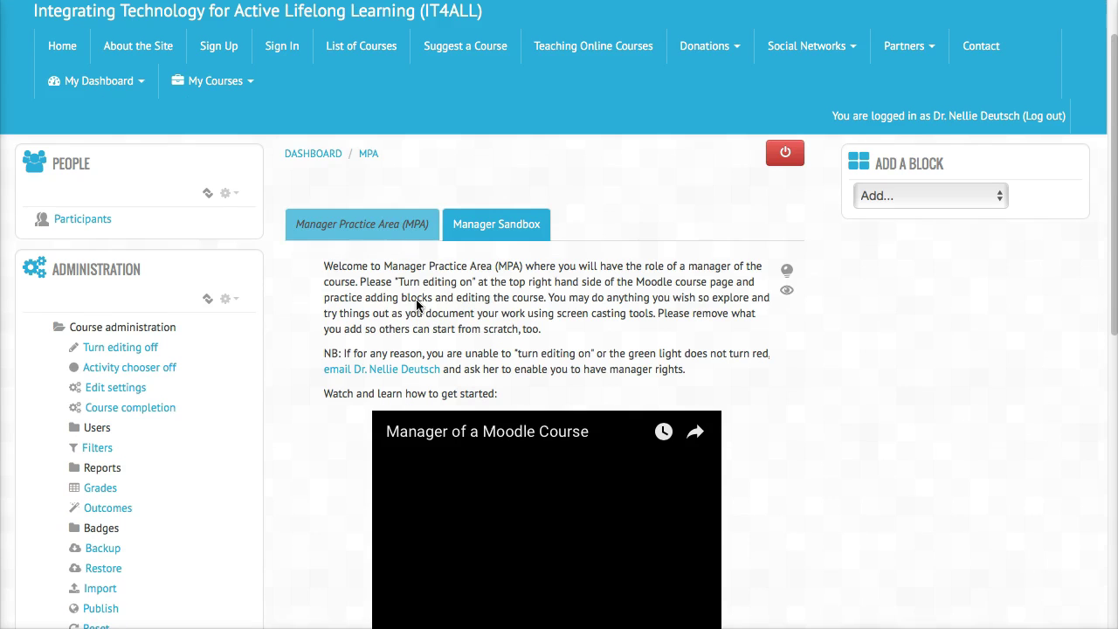
scroll(465, 295, down, 4)
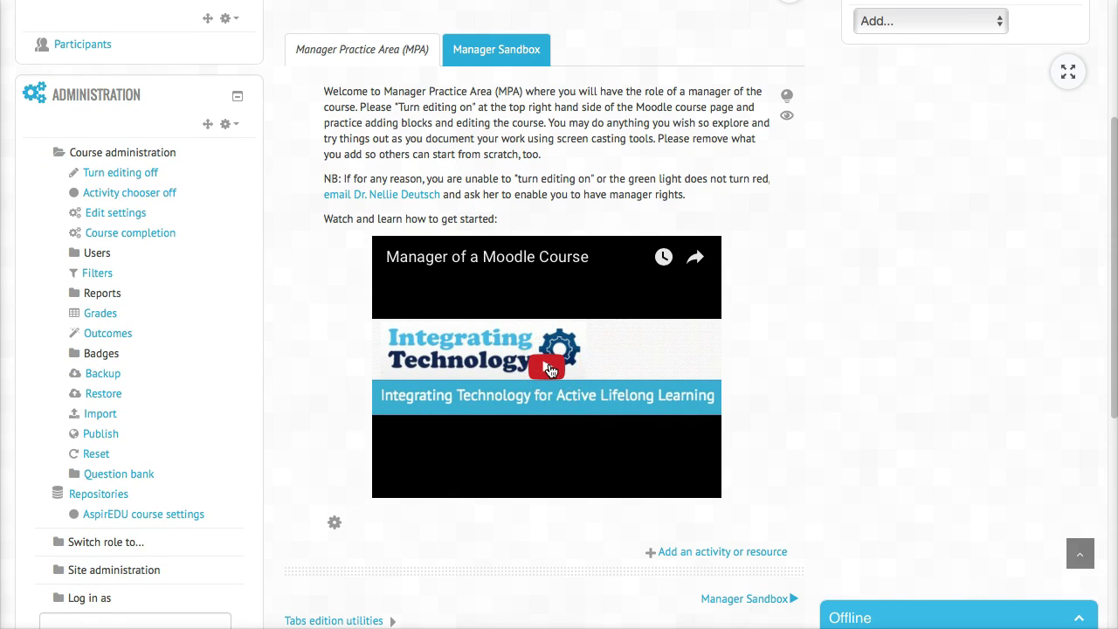
scroll(548, 370, up, 4)
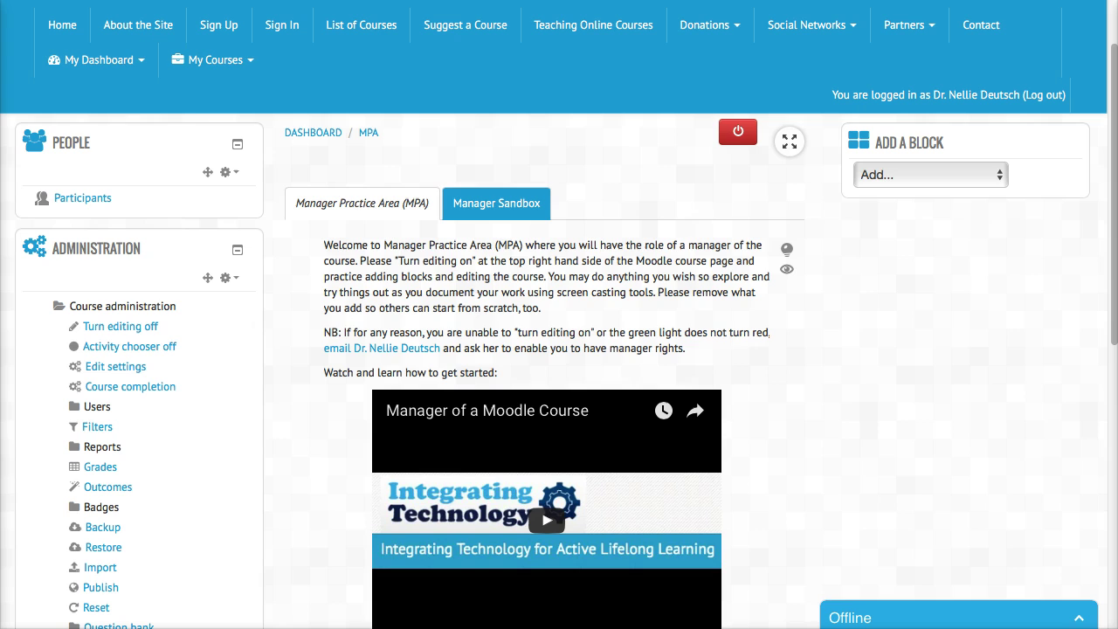
click(739, 132)
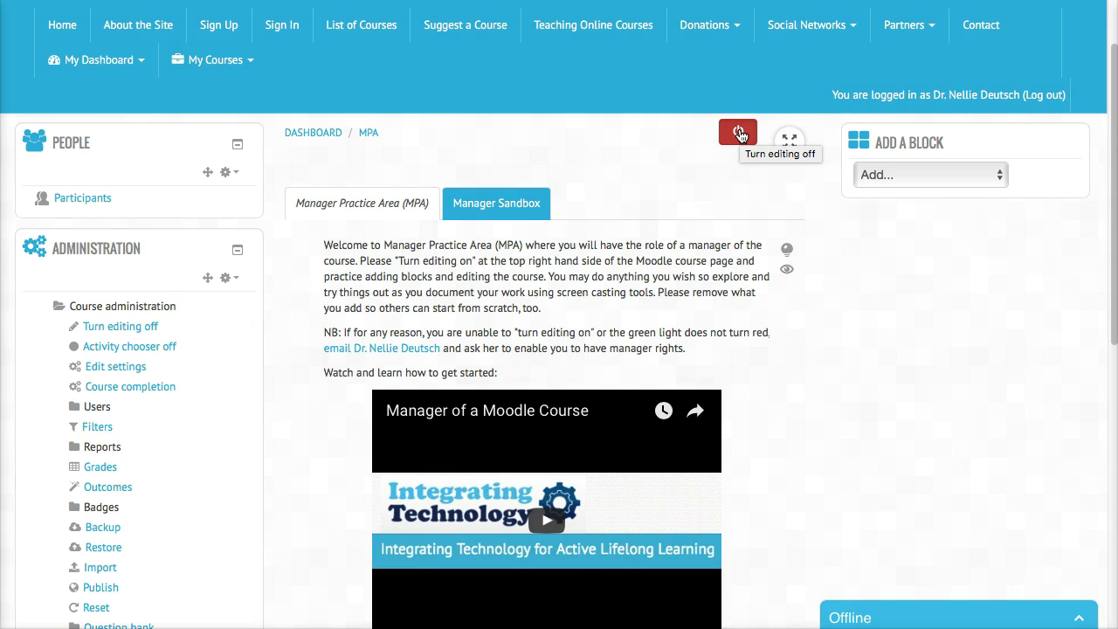
click(739, 132)
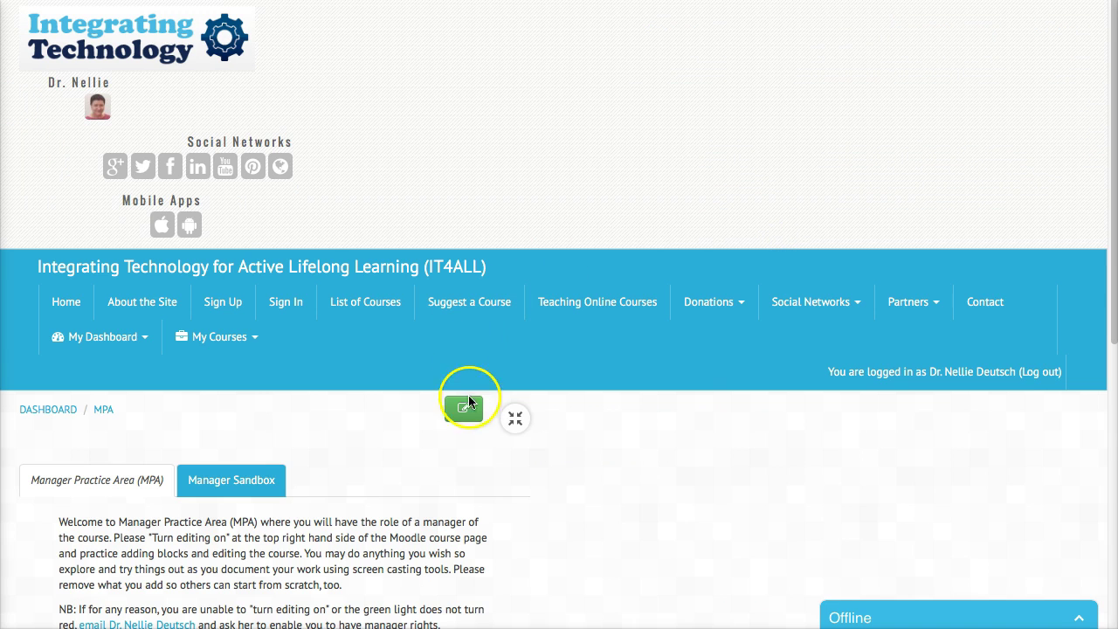
click(515, 418)
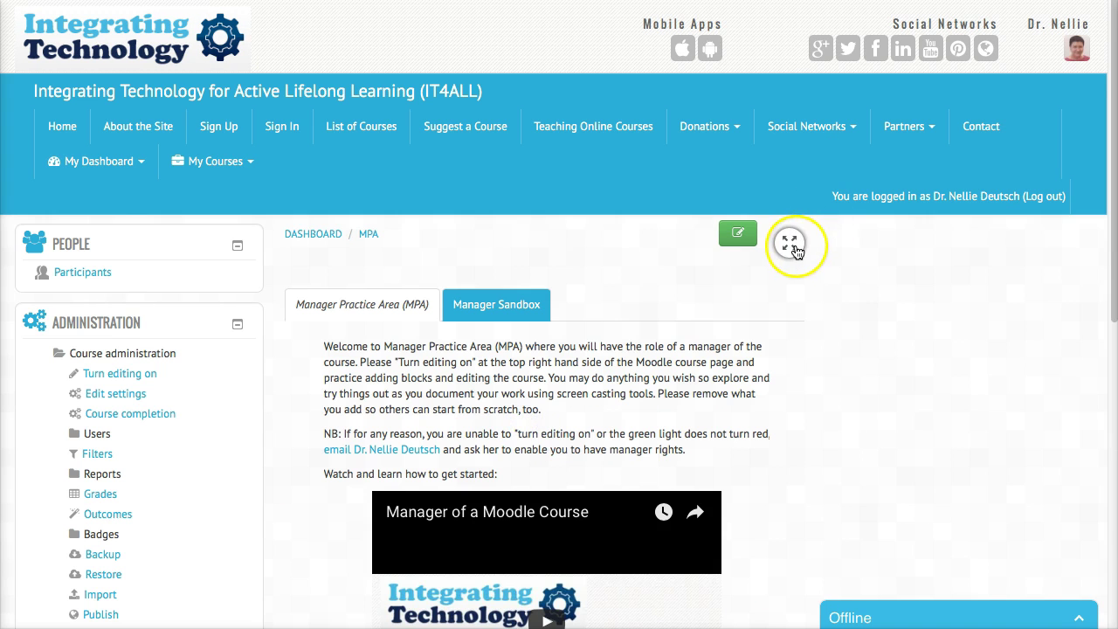
click(792, 246)
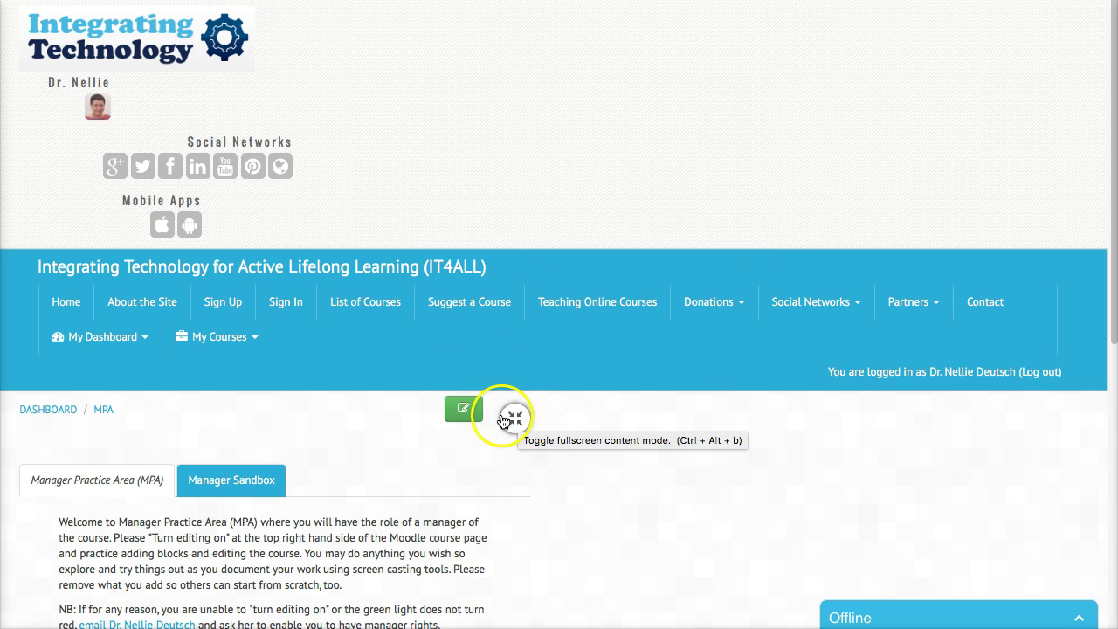
click(516, 419)
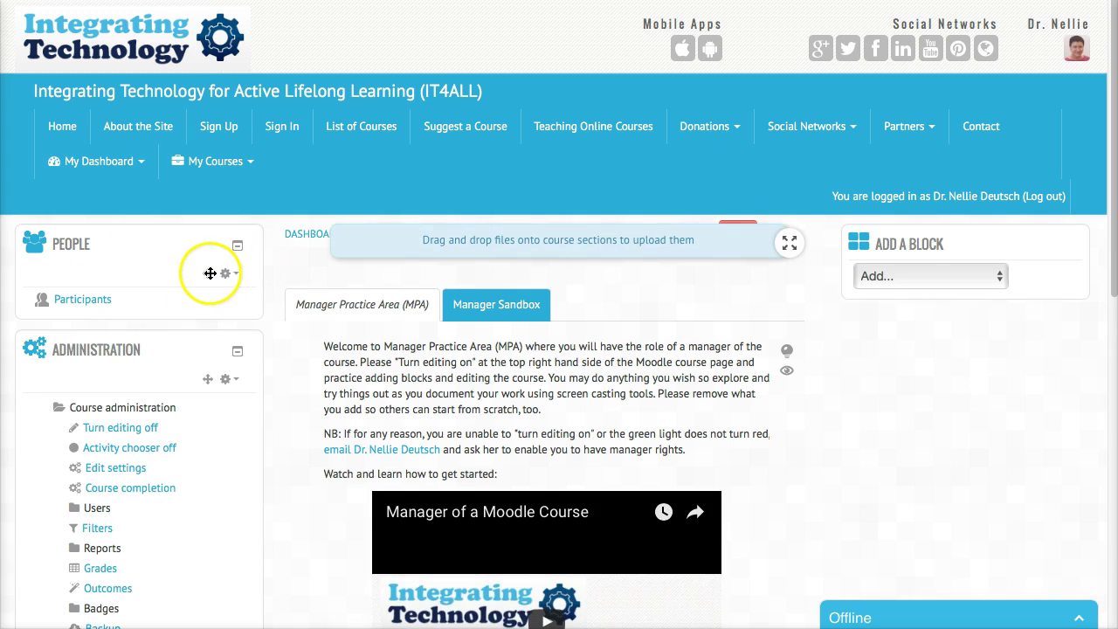
Step: Collapse the left-column People, Administration and Navigation blocks after a trial block drag
click(207, 272)
drag(207, 271, 219, 249)
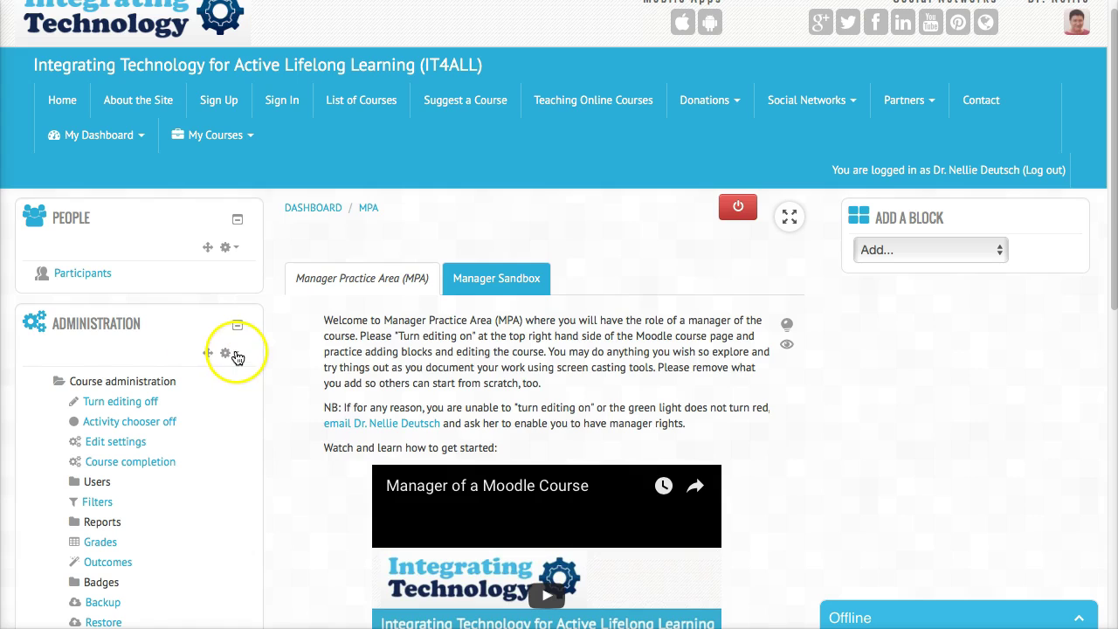
click(237, 220)
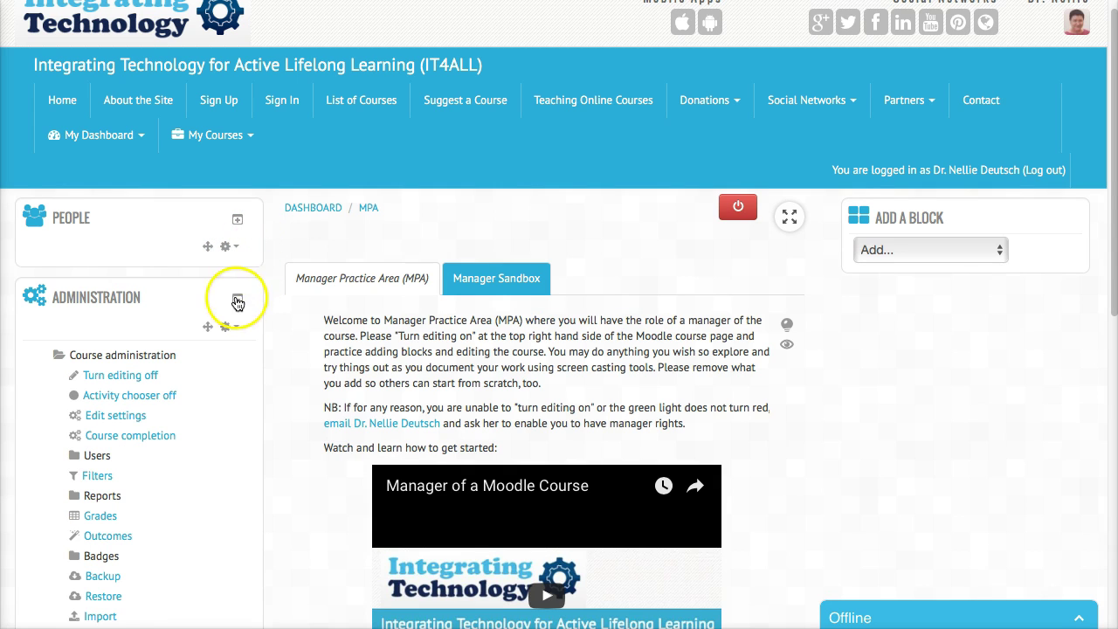
click(236, 300)
scroll(222, 345, down, 1)
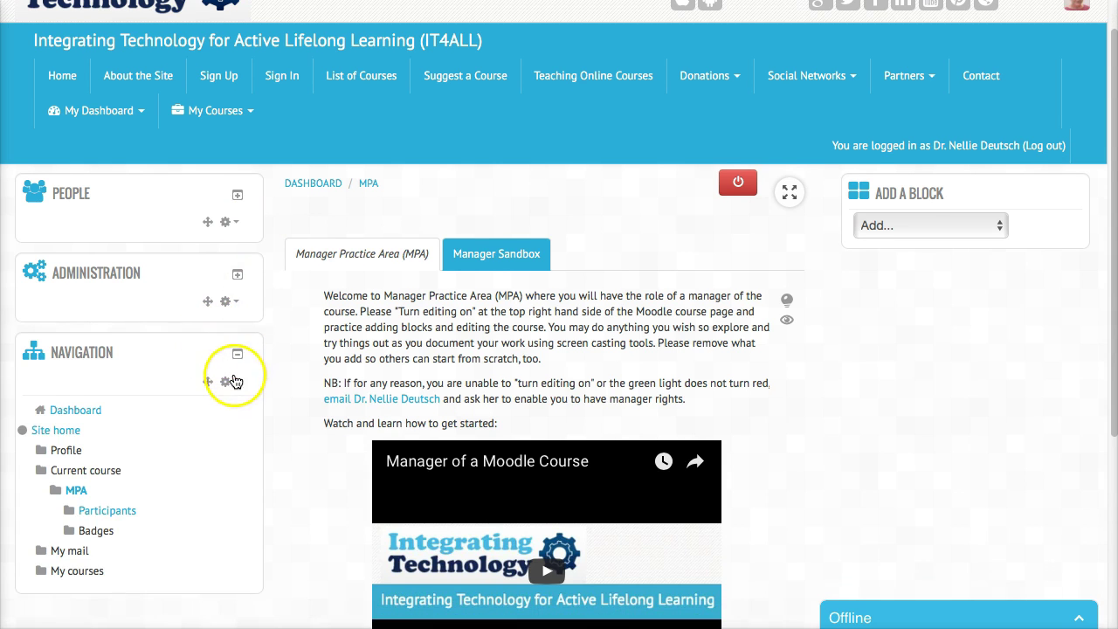
click(237, 357)
scroll(232, 360, down, 1)
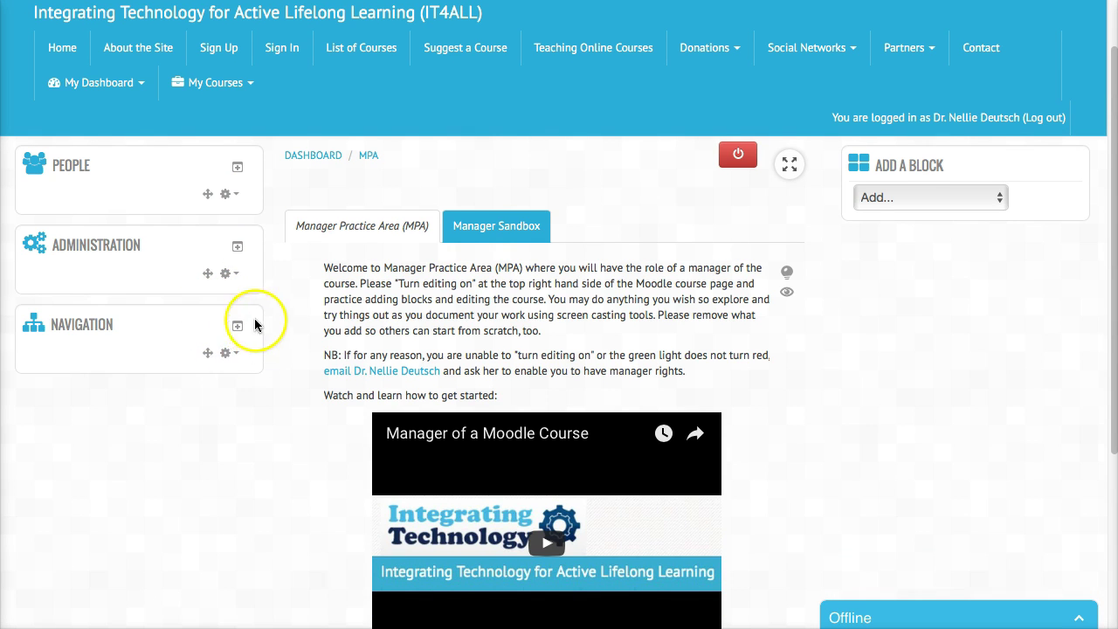
mouse_move(207, 274)
mouse_down()
mouse_move(209, 326)
mouse_move(204, 260)
mouse_up()
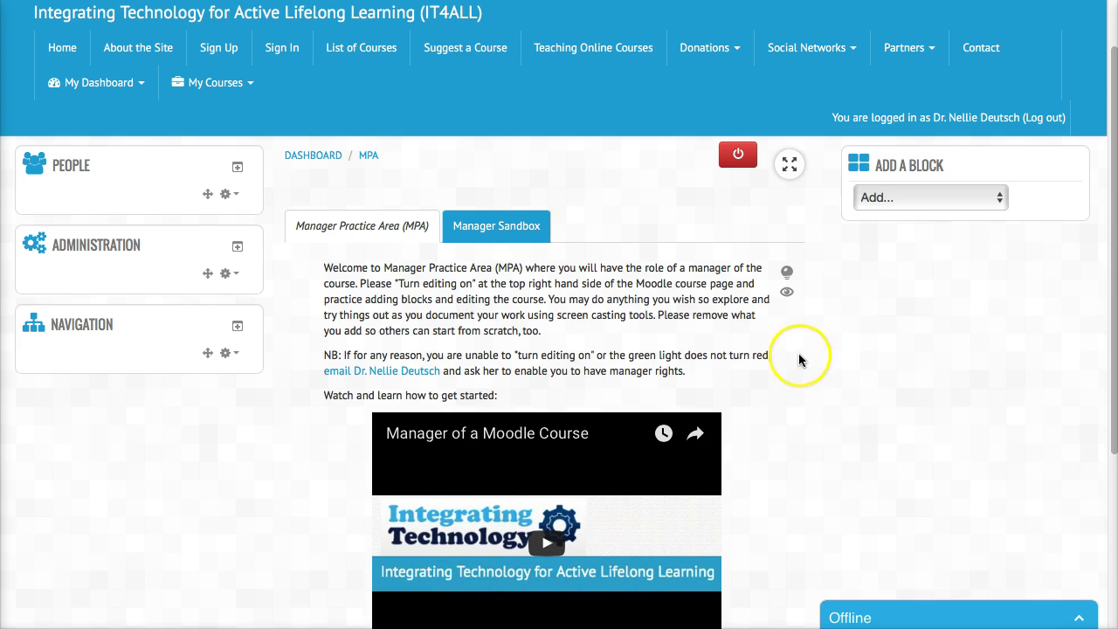
Step: Look at the list of addable blocks and close it without adding one
click(1000, 200)
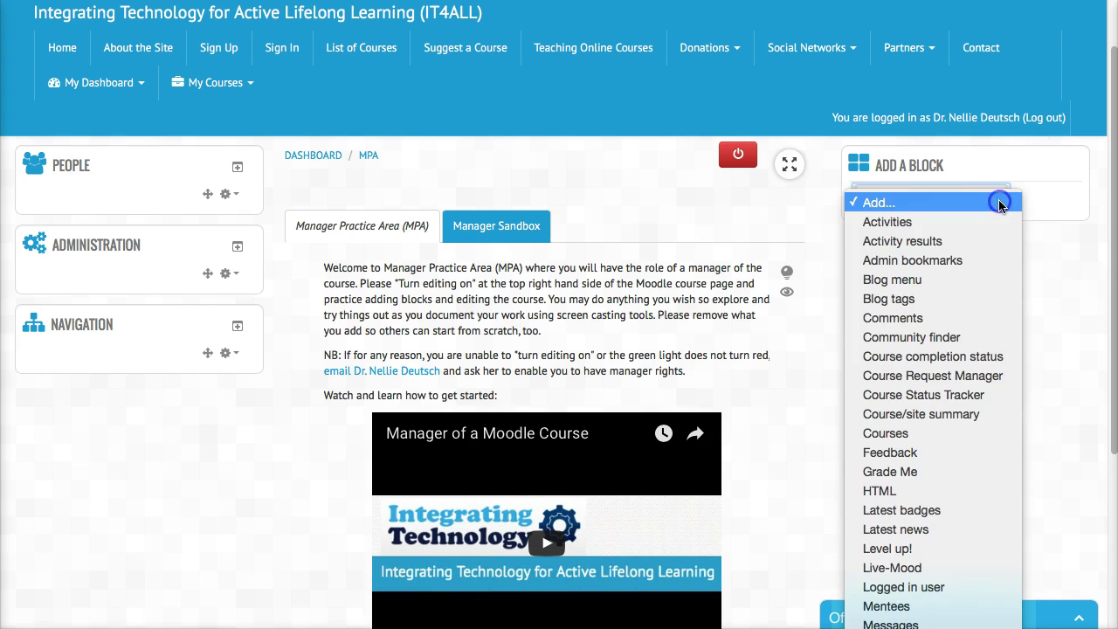
click(816, 376)
scroll(509, 339, down, 2)
scroll(509, 339, down, 1)
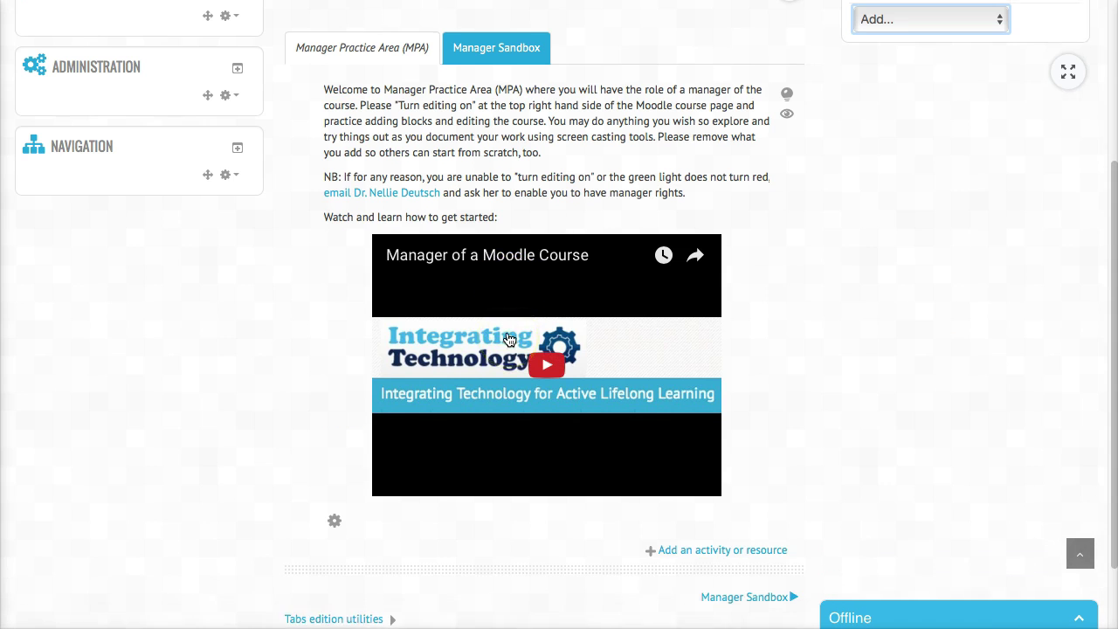
scroll(510, 327, up, 2)
scroll(461, 241, down, 3)
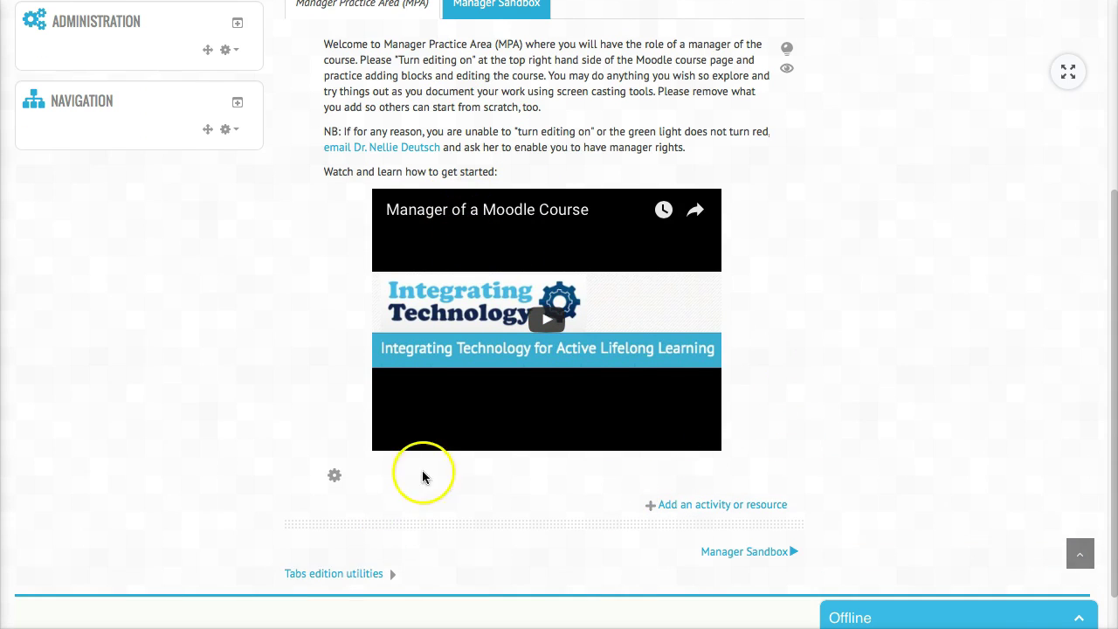
scroll(425, 467, up, 2)
scroll(195, 251, up, 2)
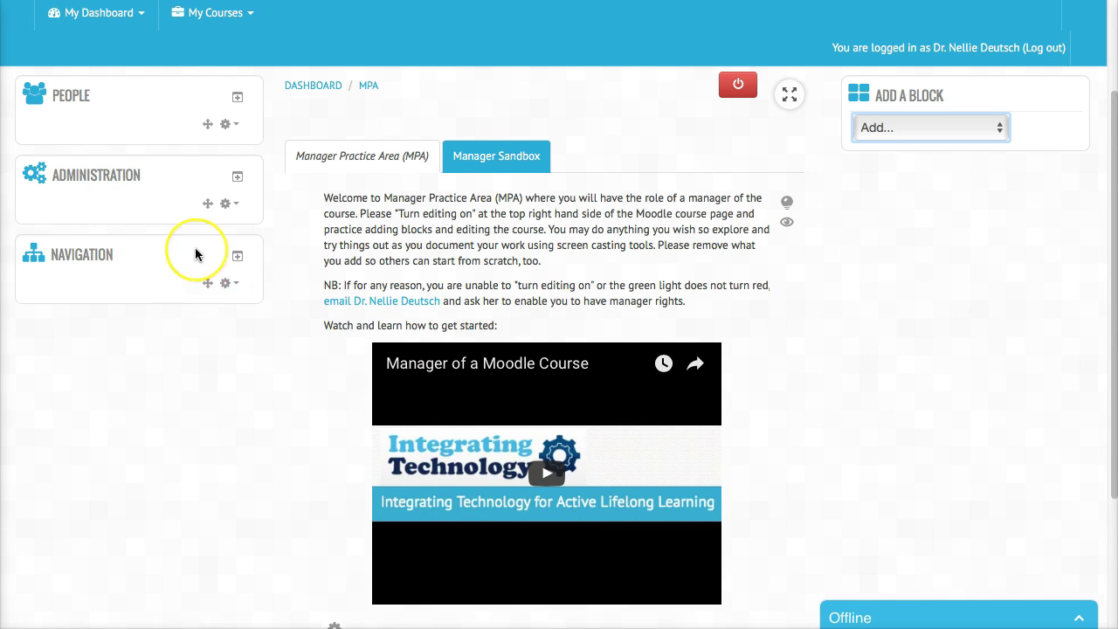
scroll(194, 253, up, 1)
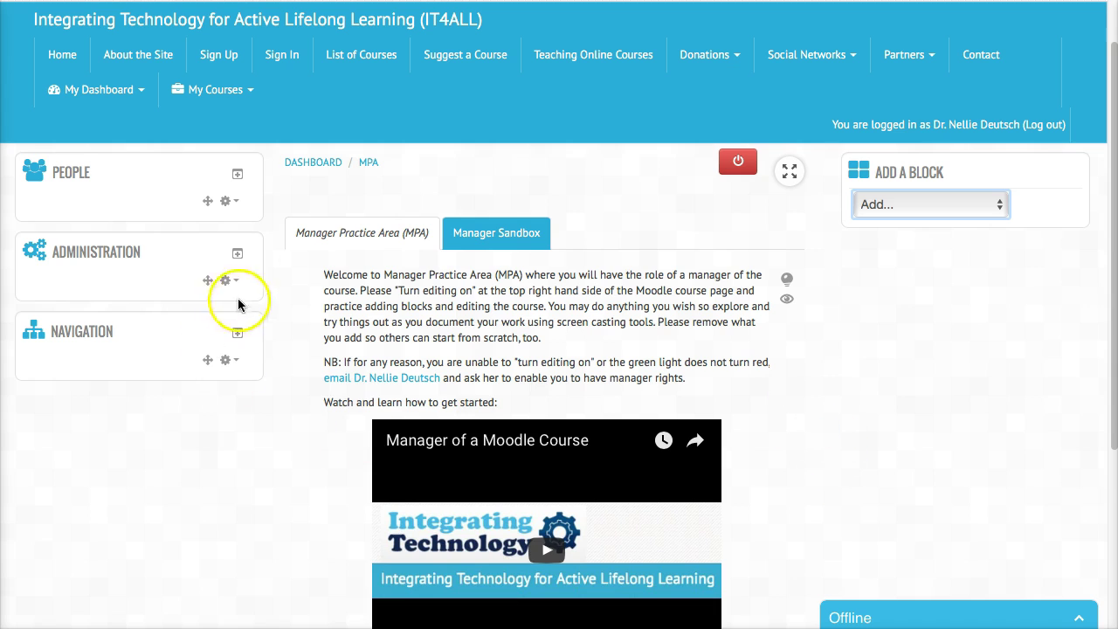
Step: Expand the Administration and People blocks to show their links, including Participants
click(238, 252)
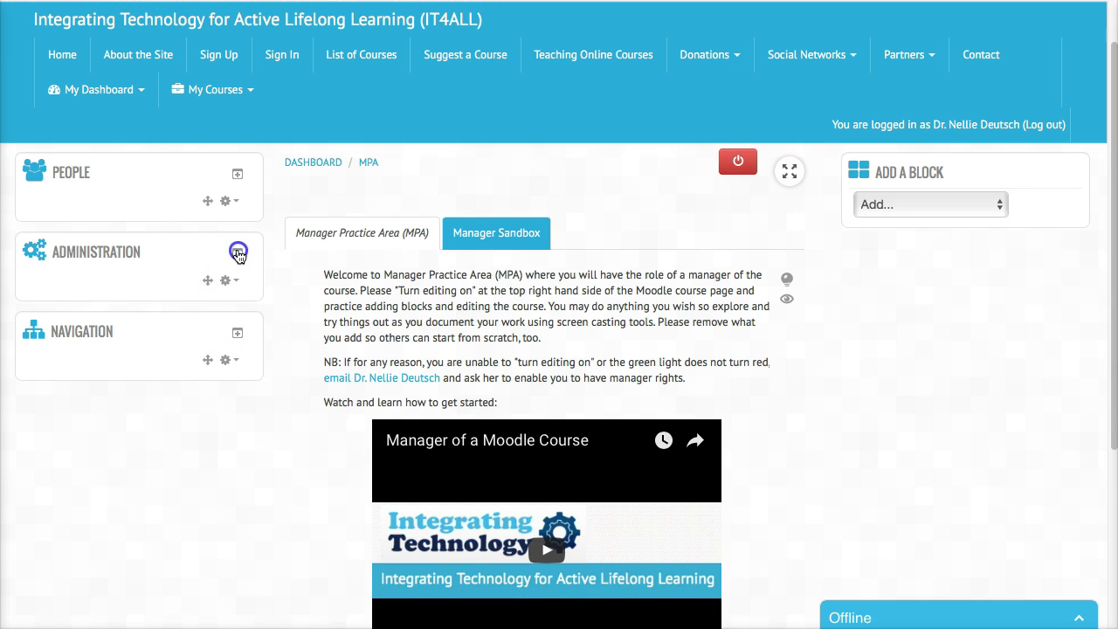
click(236, 173)
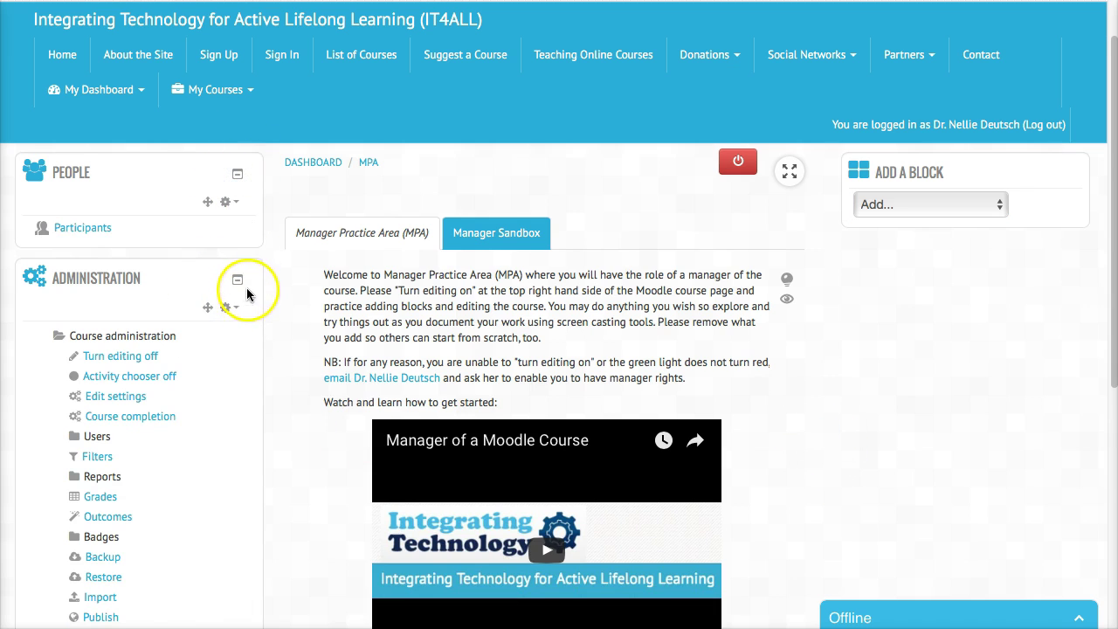
scroll(147, 394, down, 1)
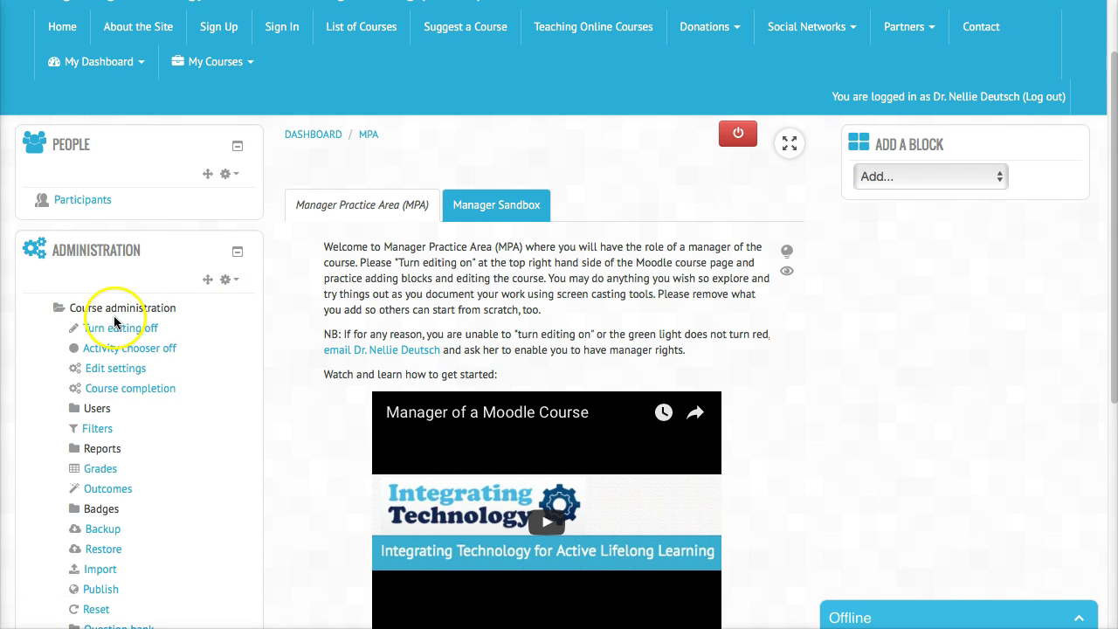
scroll(115, 320, down, 1)
scroll(139, 332, down, 1)
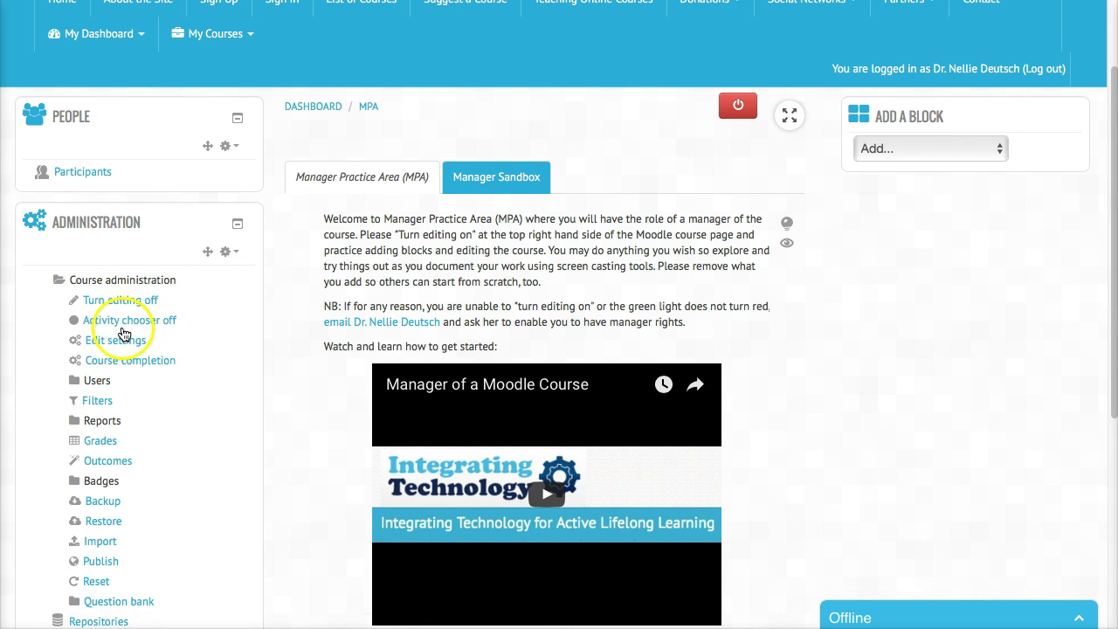
scroll(125, 384, down, 1)
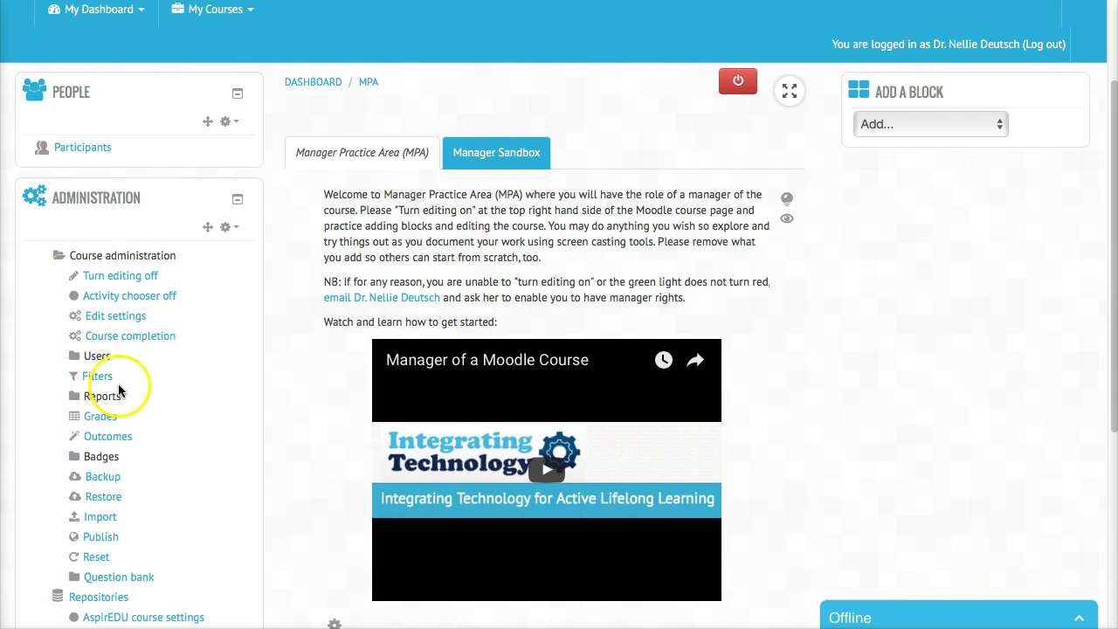
scroll(113, 489, down, 3)
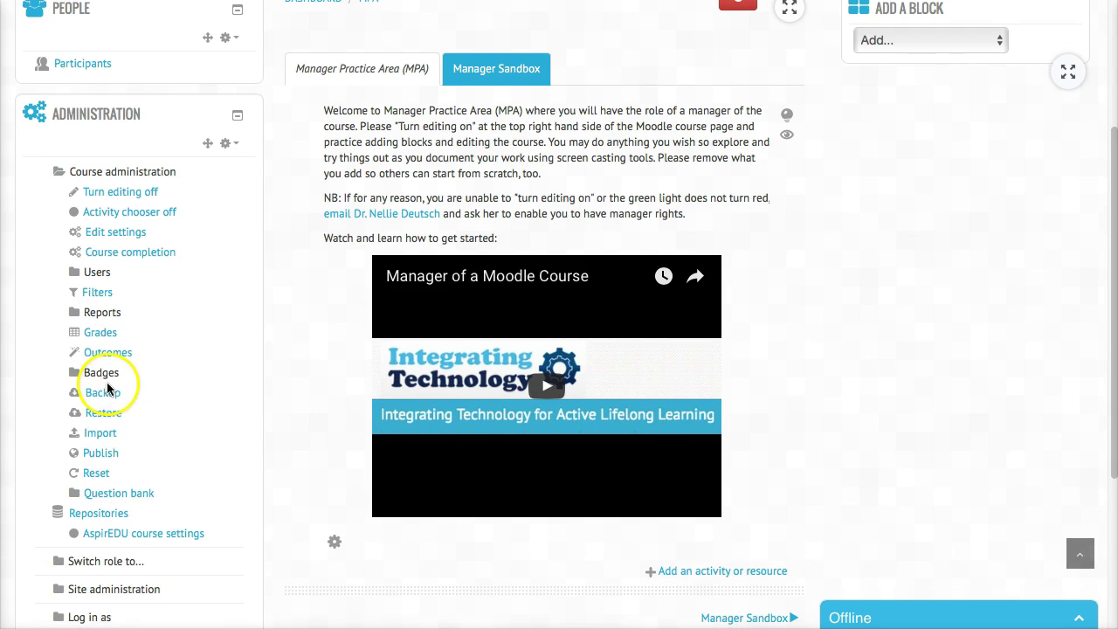
scroll(125, 387, down, 2)
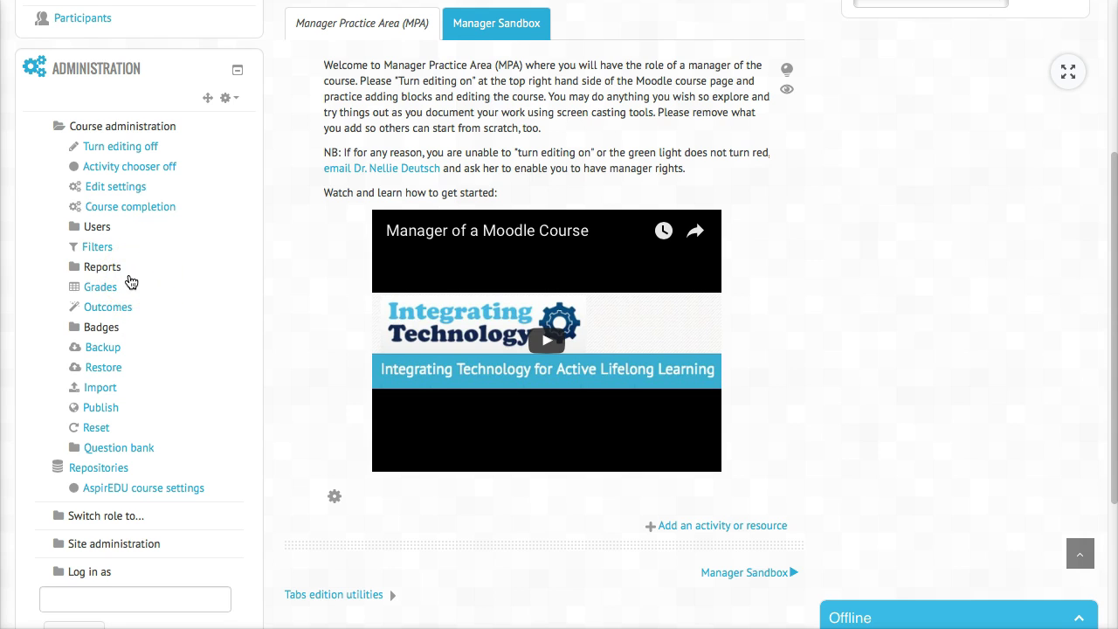
scroll(131, 282, down, 1)
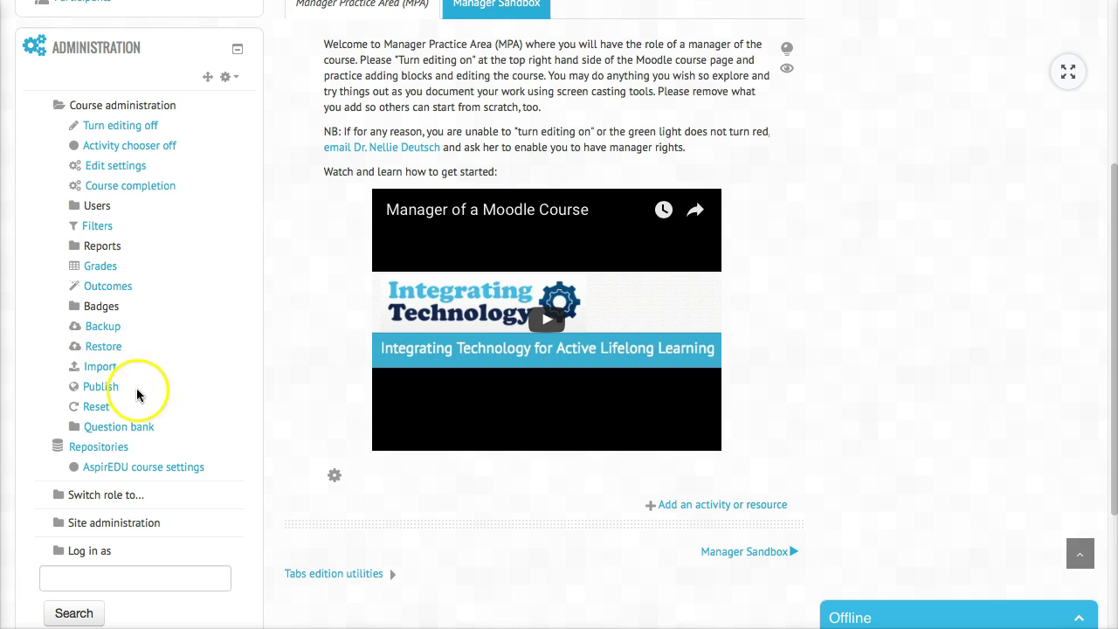
Step: Expand 'Switch role to...' to show available roles, and the Question bank section
click(109, 495)
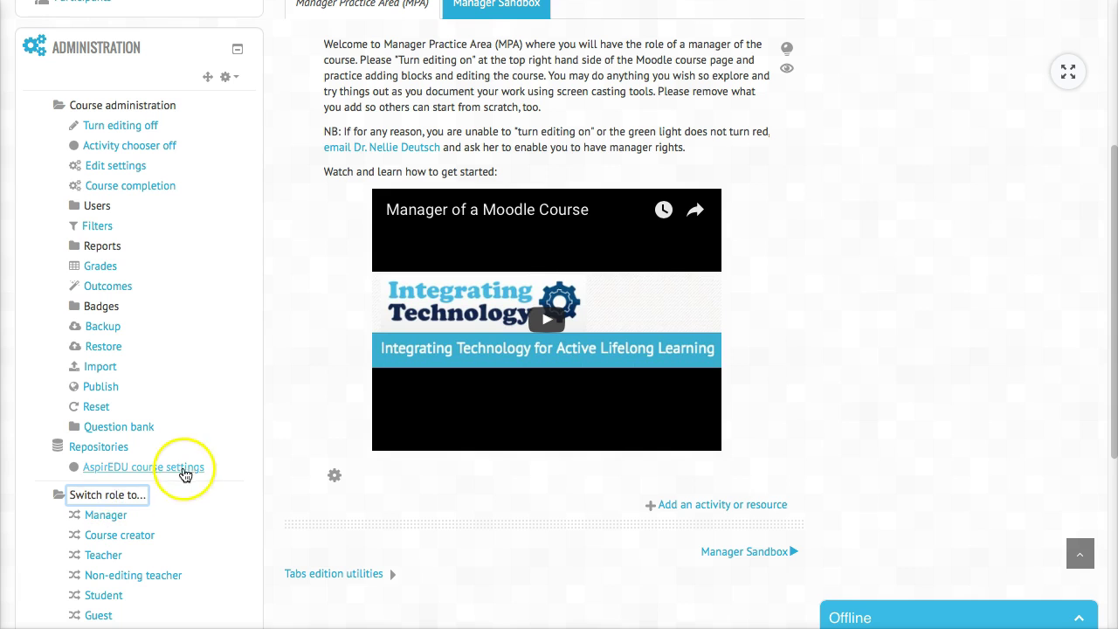
click(181, 425)
scroll(127, 499, down, 1)
scroll(127, 498, up, 3)
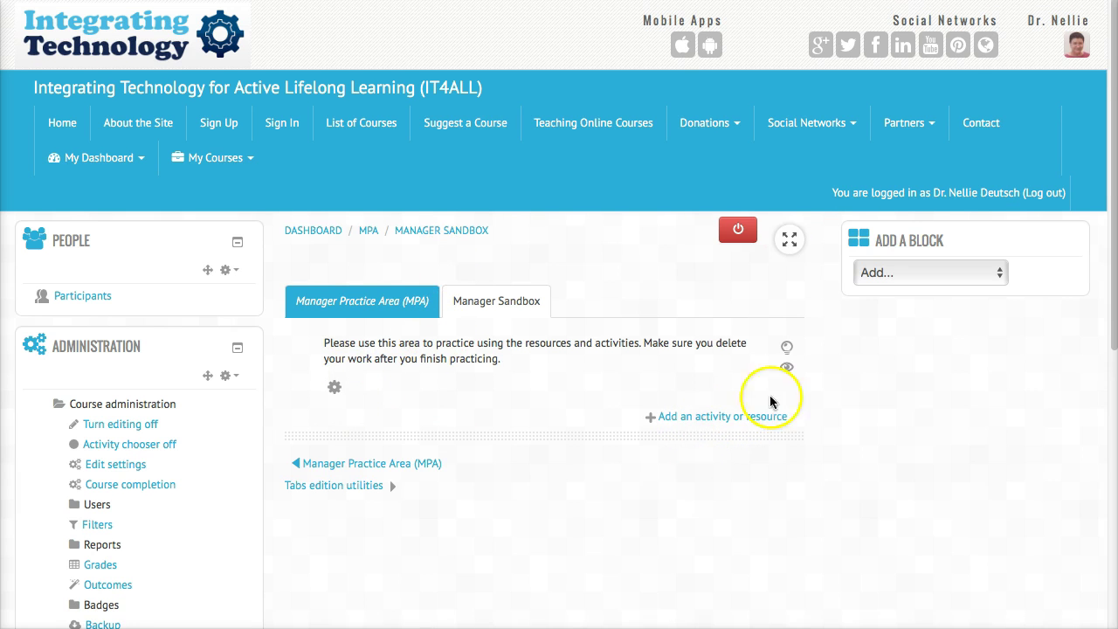
Step: Dismiss the Add a block list, then open the Manager Sandbox's activity chooser and browse its list
click(1000, 272)
click(746, 524)
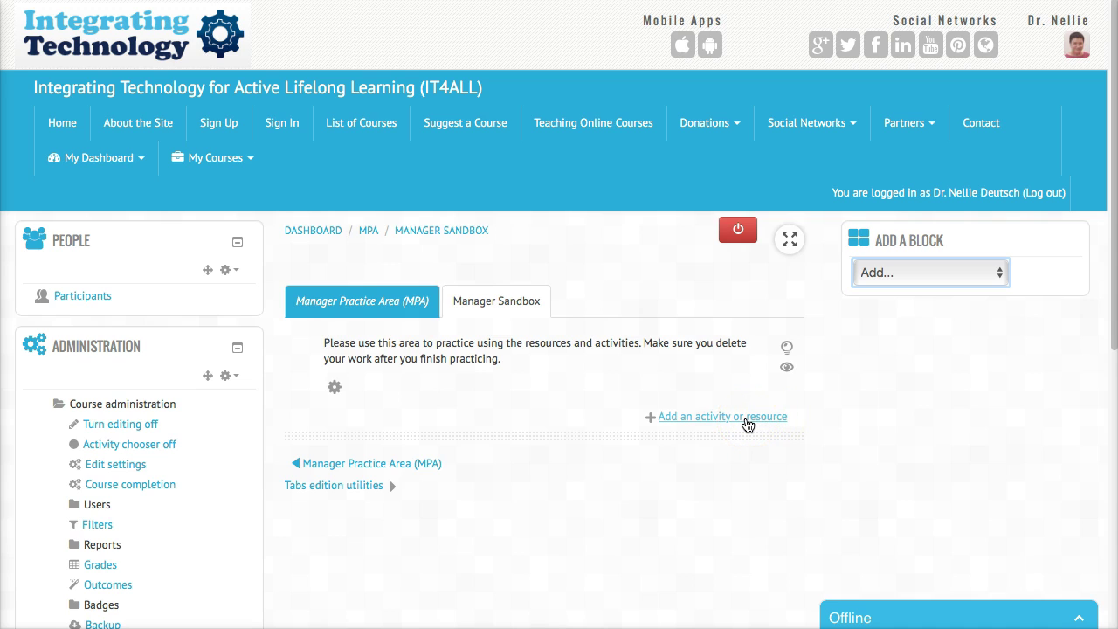
click(747, 422)
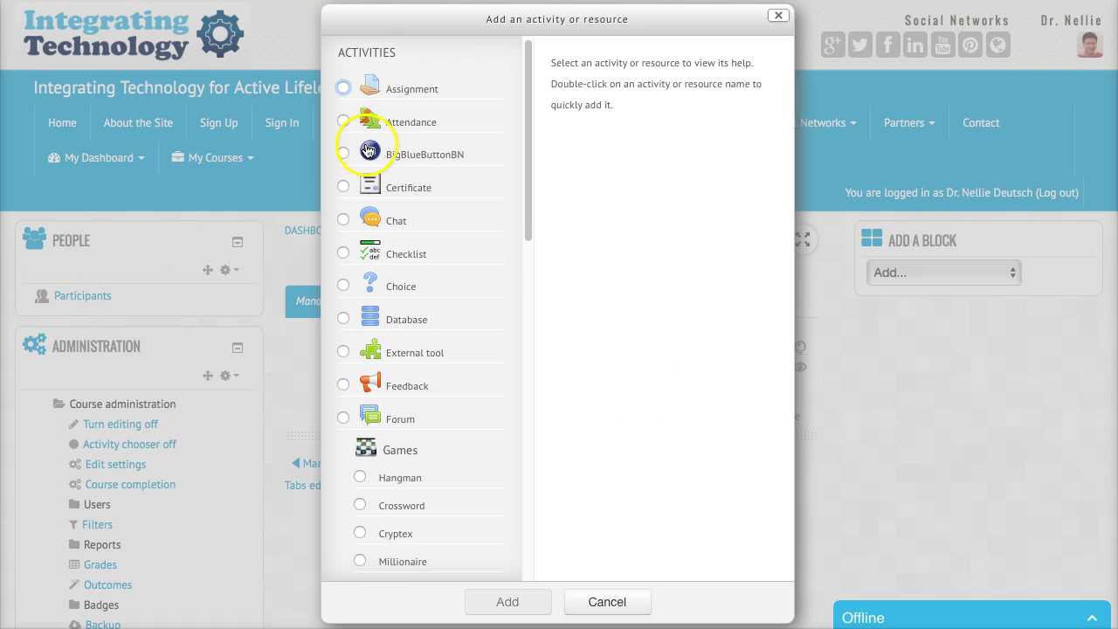
scroll(399, 175, down, 3)
scroll(399, 174, down, 1)
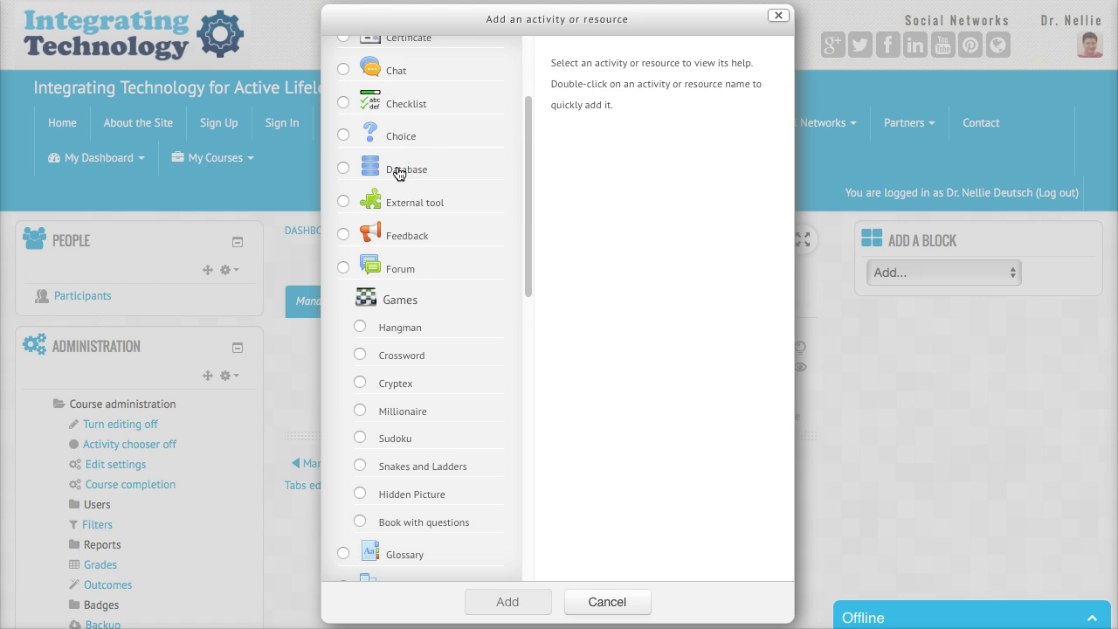
Step: Cancel the activity chooser and go to the Dashboard via the breadcrumb
scroll(399, 254, down, 1)
scroll(399, 253, up, 5)
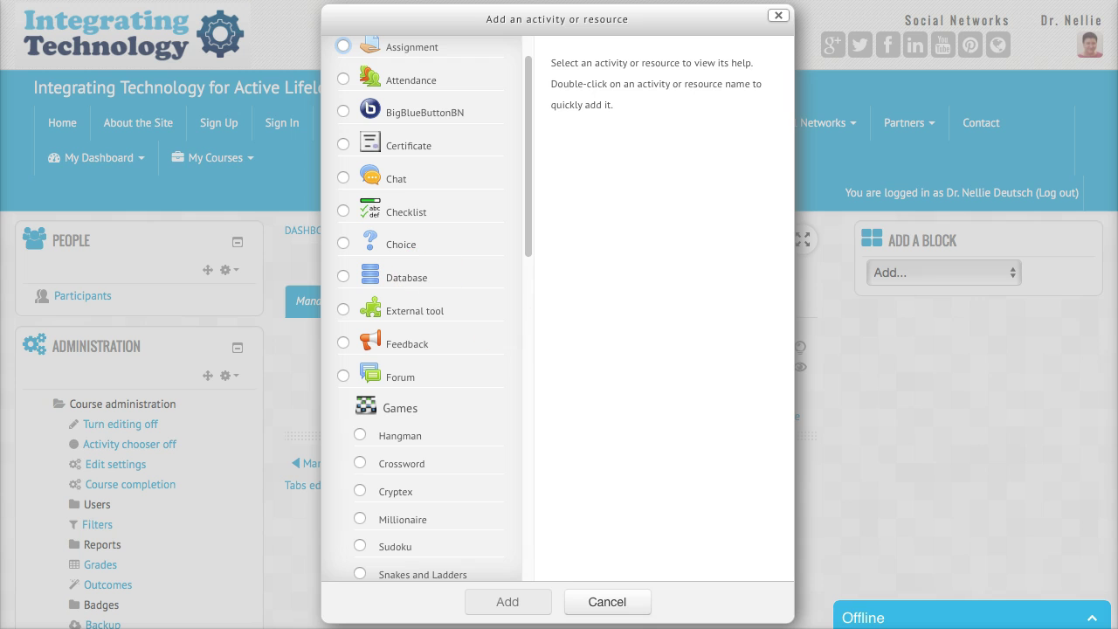
click(592, 599)
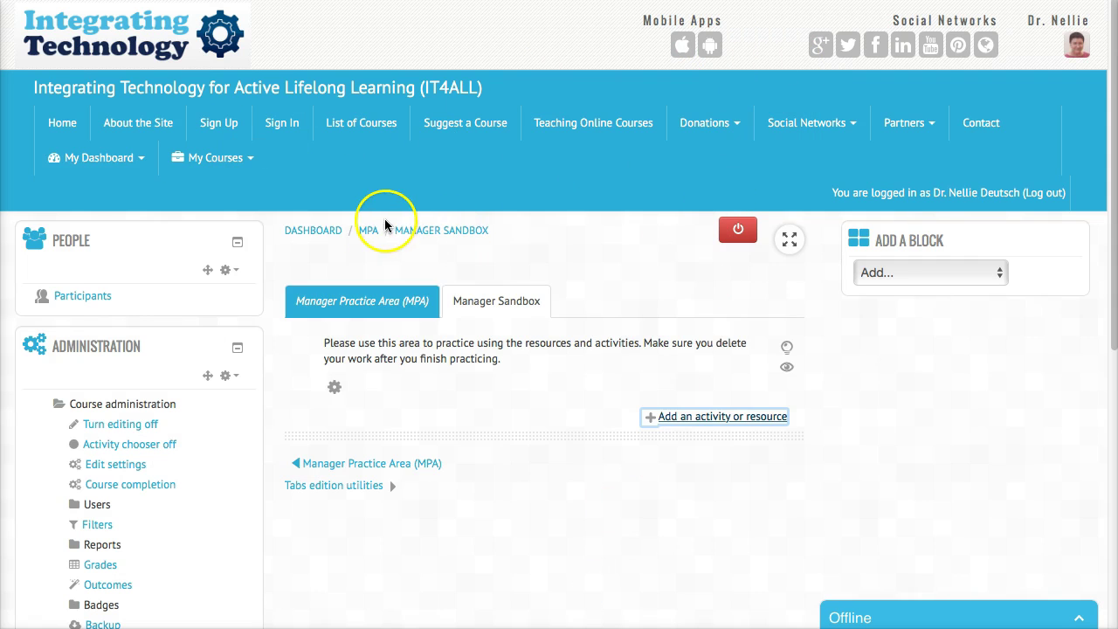
click(337, 245)
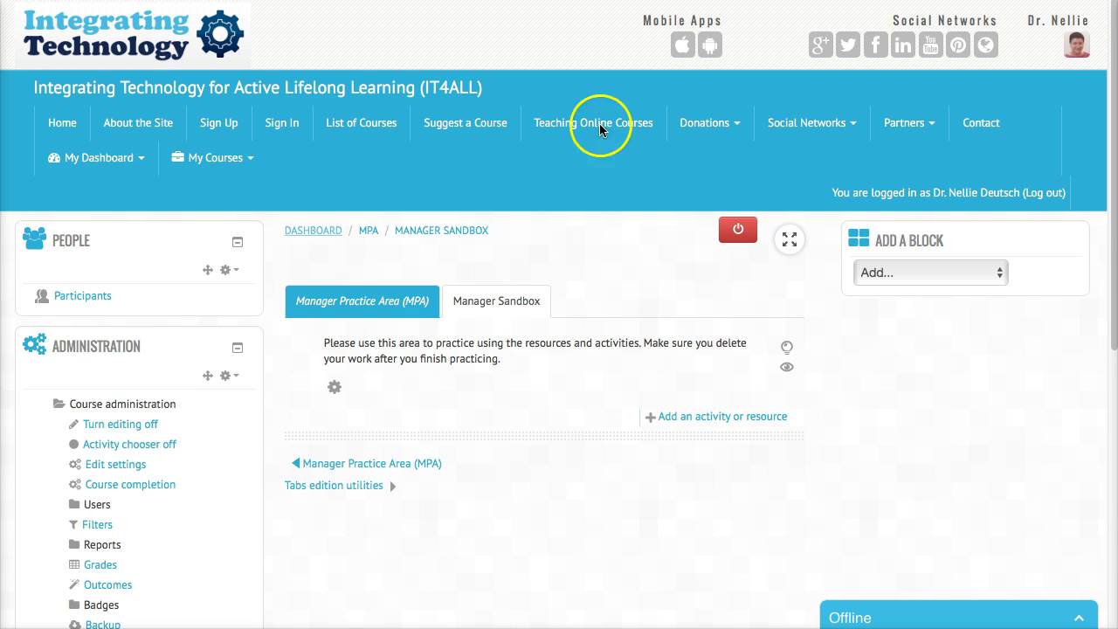
click(341, 230)
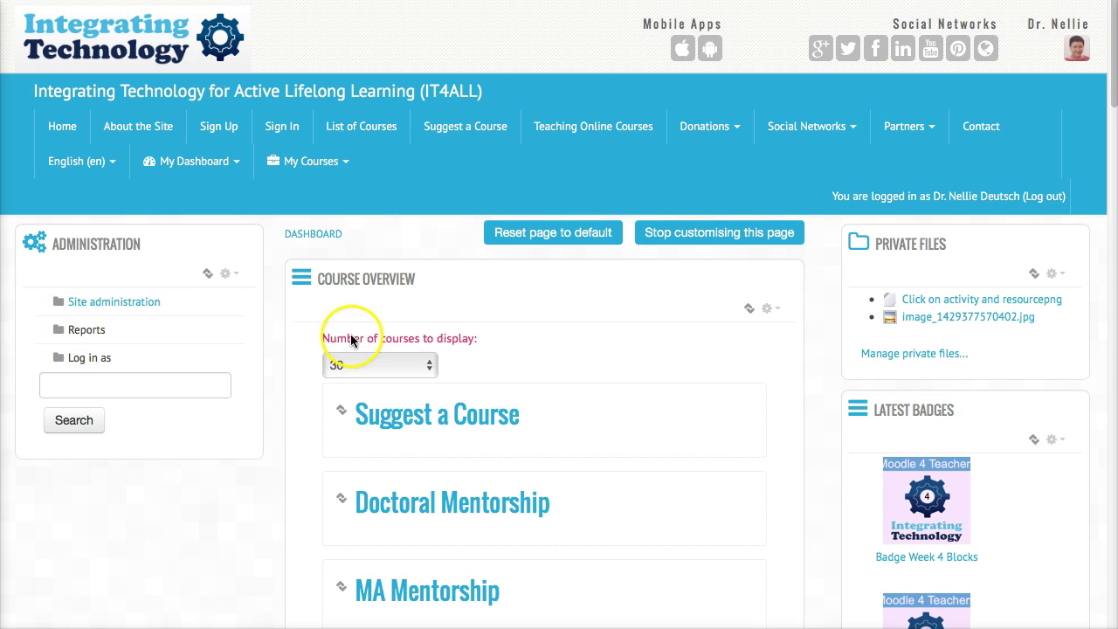
Step: Scroll the Course overview and open Moodle Training for Teachers (MT4T)
scroll(482, 419, down, 1)
scroll(457, 440, down, 4)
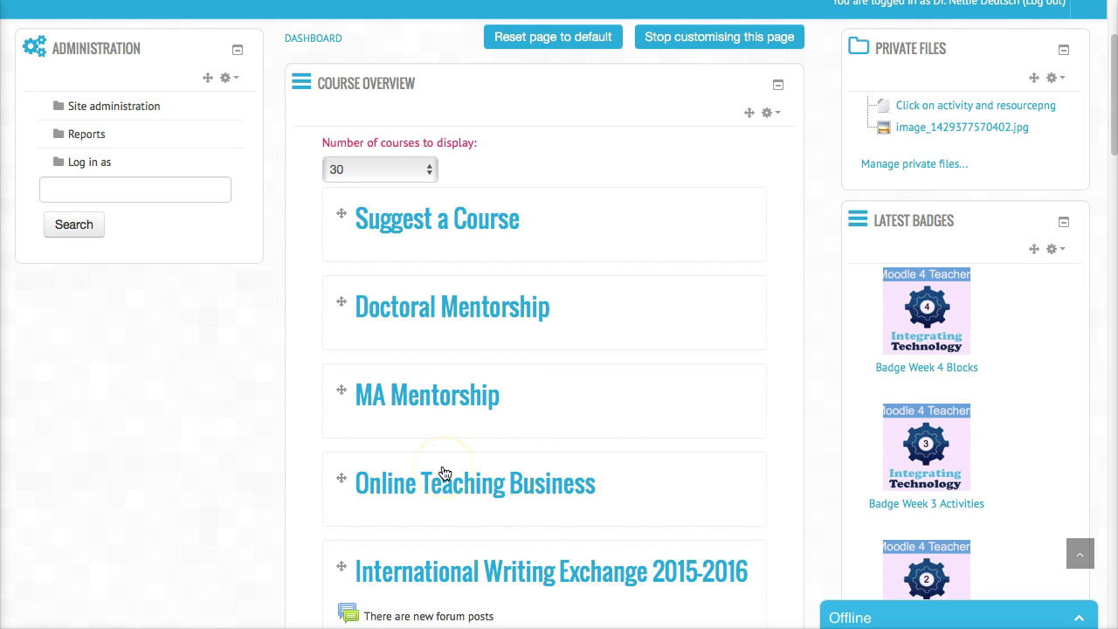
scroll(445, 473, down, 7)
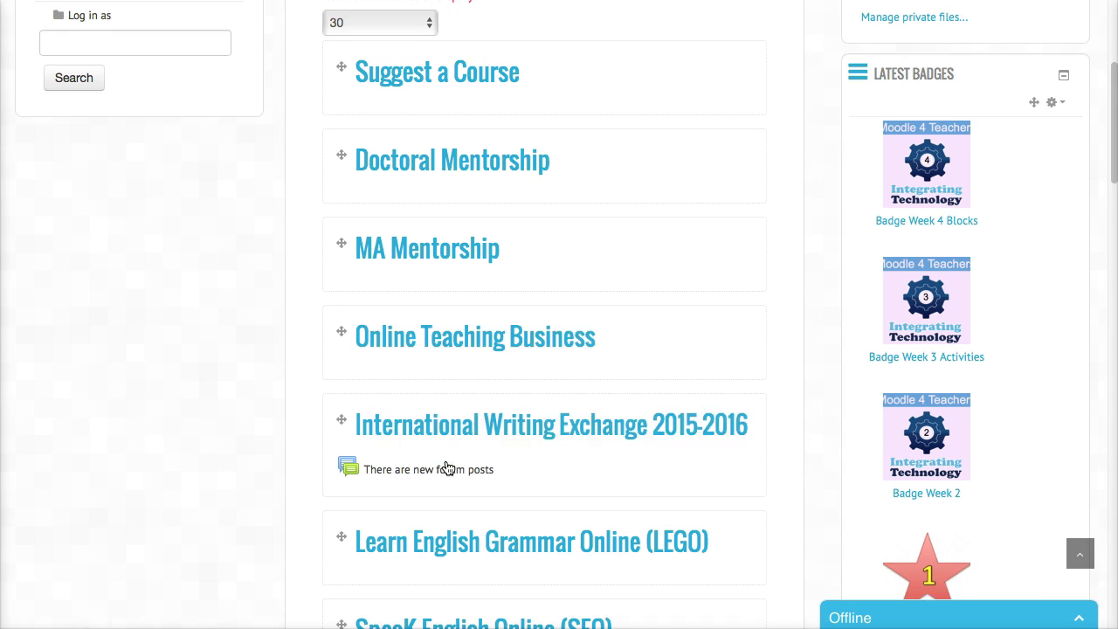
scroll(447, 467, down, 1)
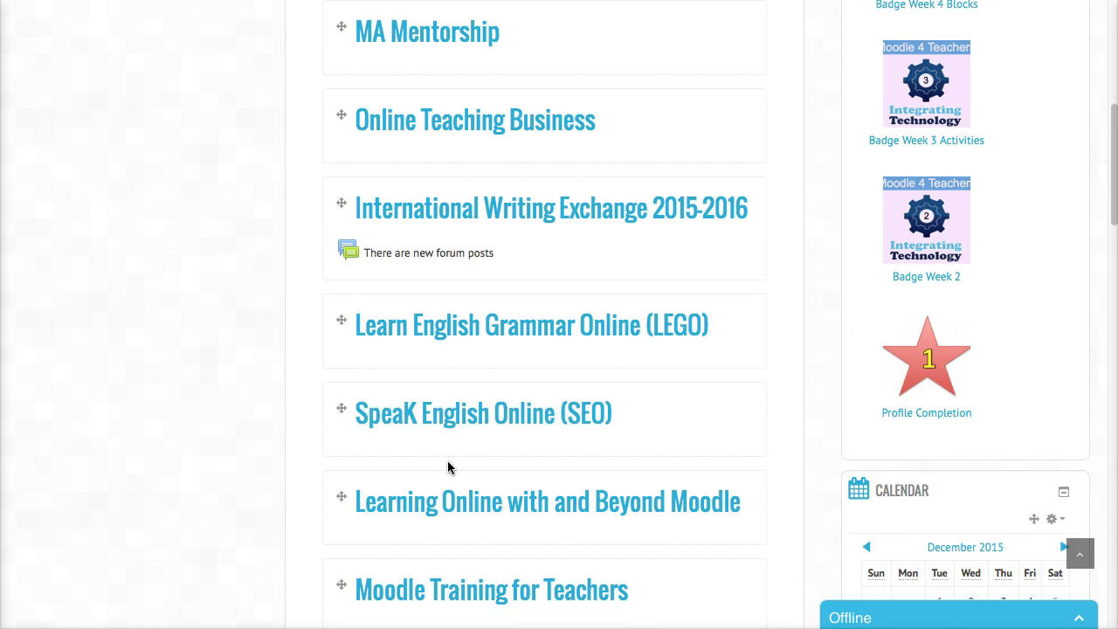
click(438, 502)
scroll(438, 505, down, 1)
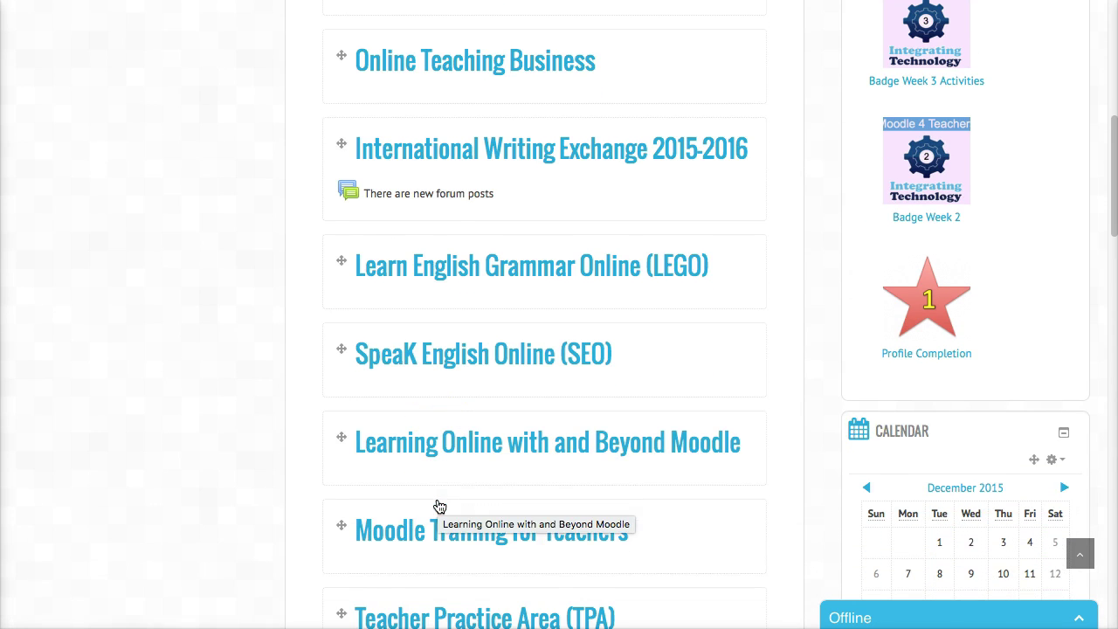
click(402, 528)
click(398, 536)
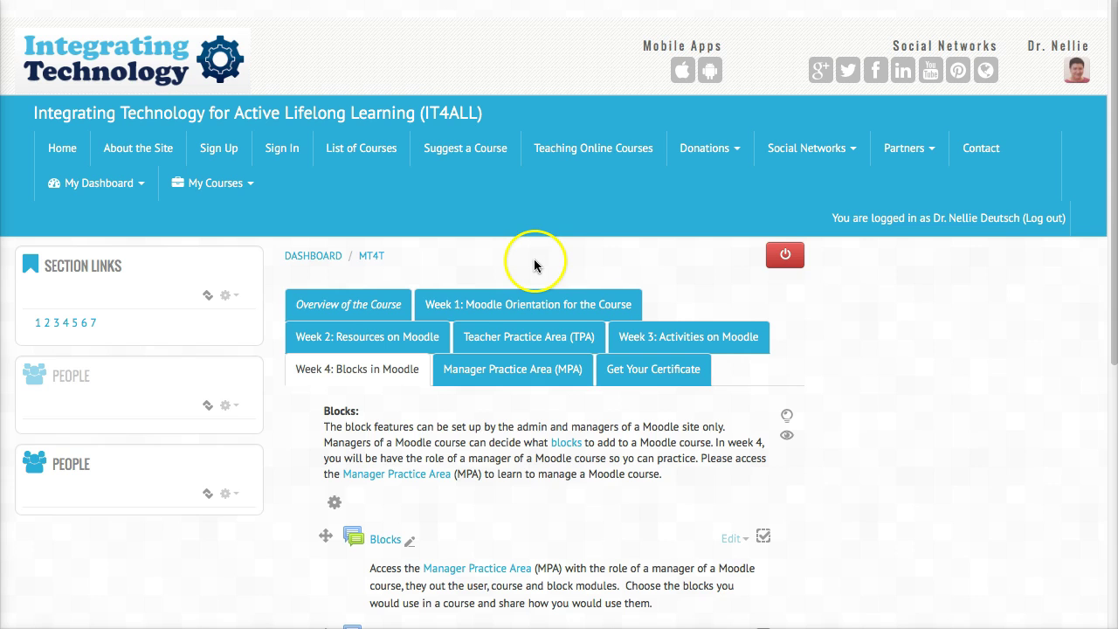
Step: Scroll through Week 4: Blocks in Moodle to its Blocks forum and Support Forum
scroll(501, 399, down, 3)
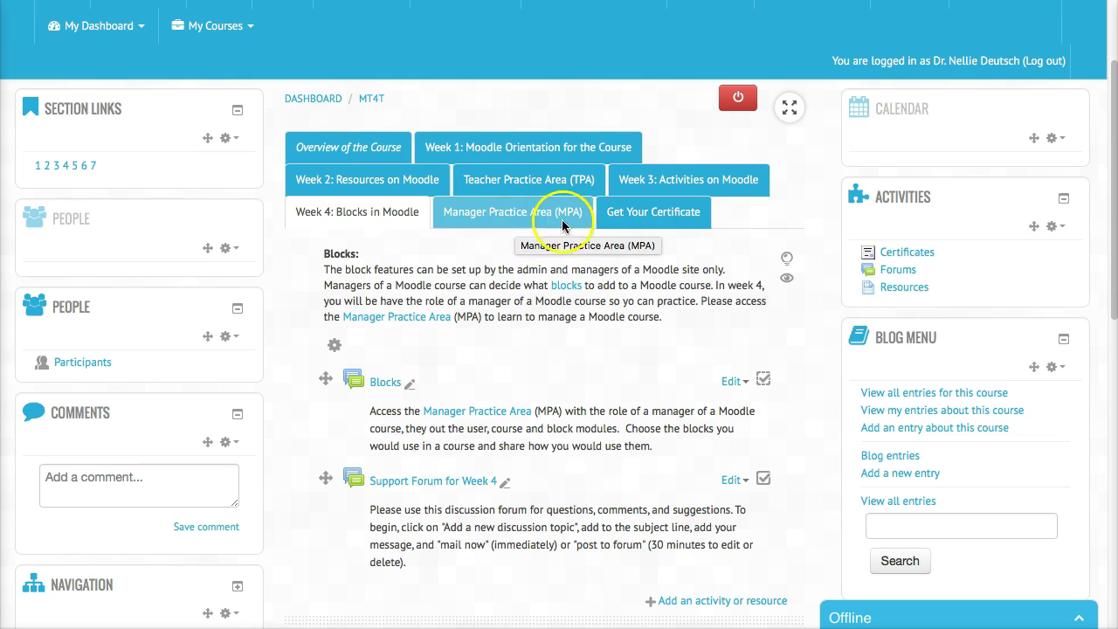
scroll(568, 273, down, 1)
scroll(568, 272, down, 2)
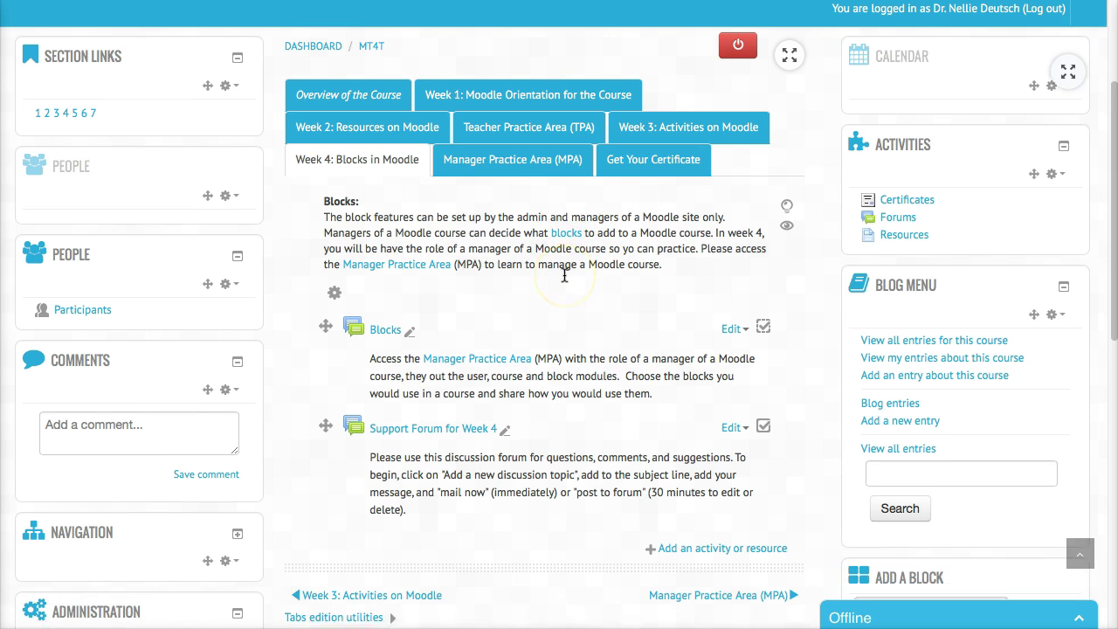
scroll(577, 314, down, 2)
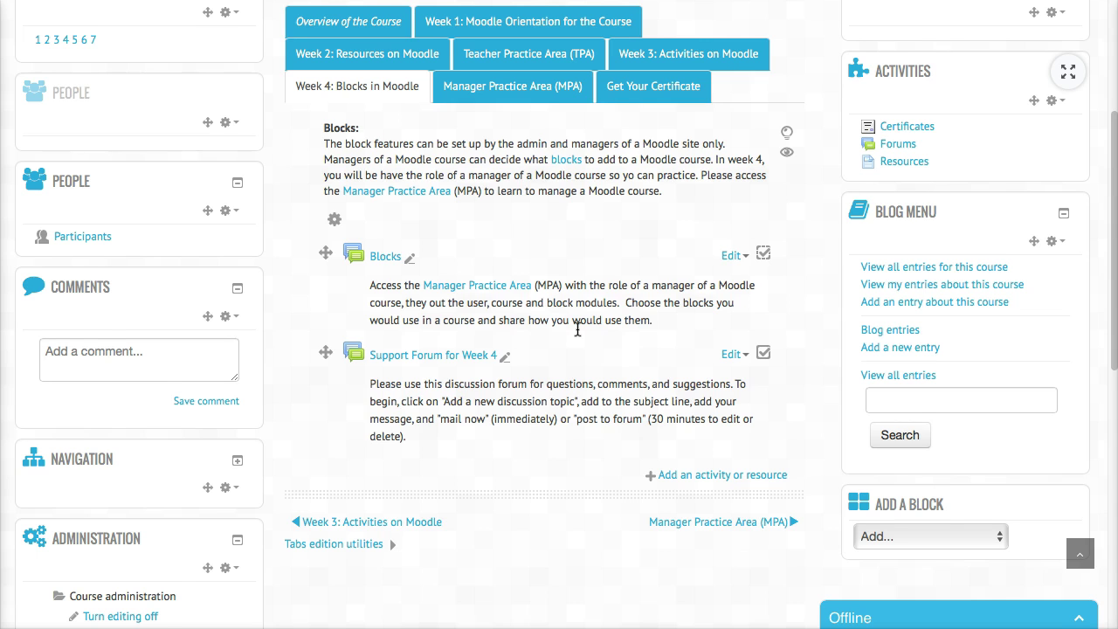
scroll(578, 328, up, 1)
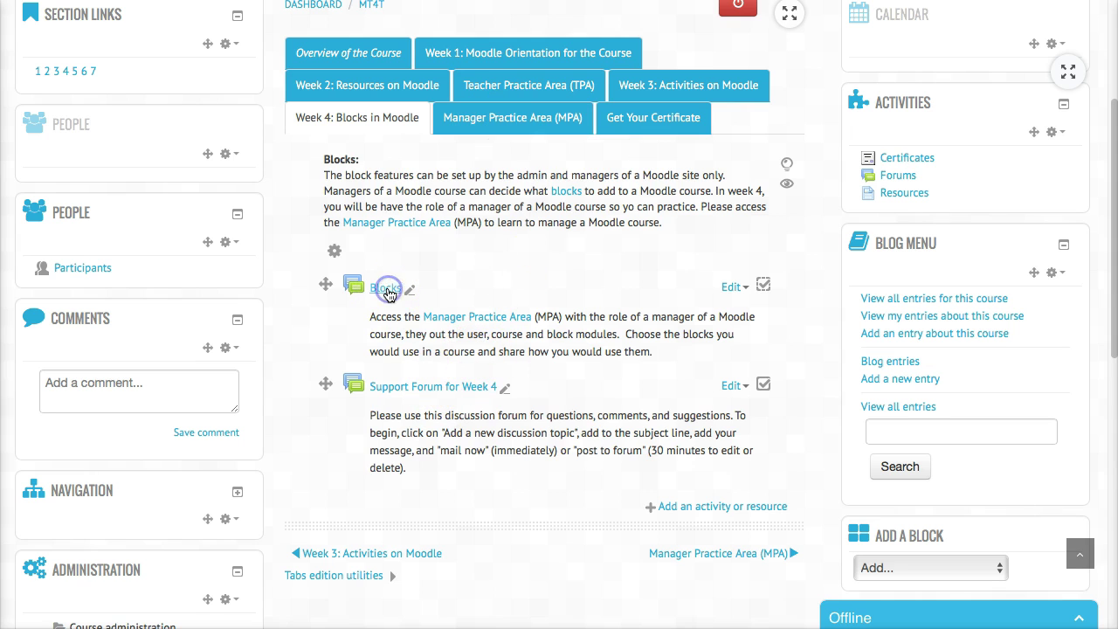
Step: Visit the Blocks forum, then get back to the Week 4: Blocks in Moodle section
click(388, 291)
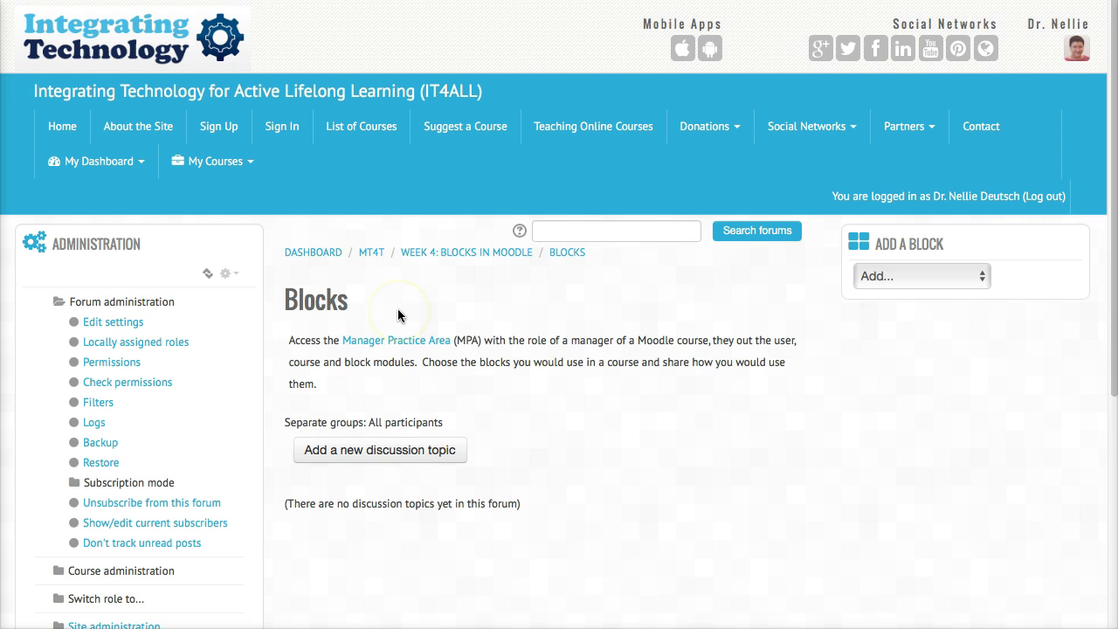
scroll(398, 315, down, 1)
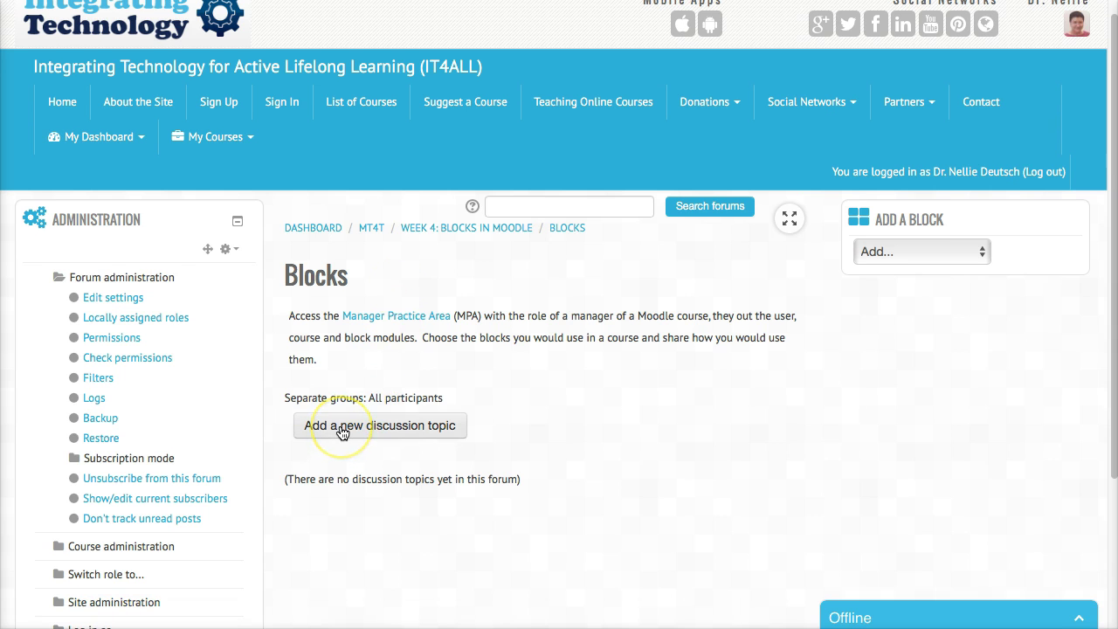
scroll(605, 166, up, 1)
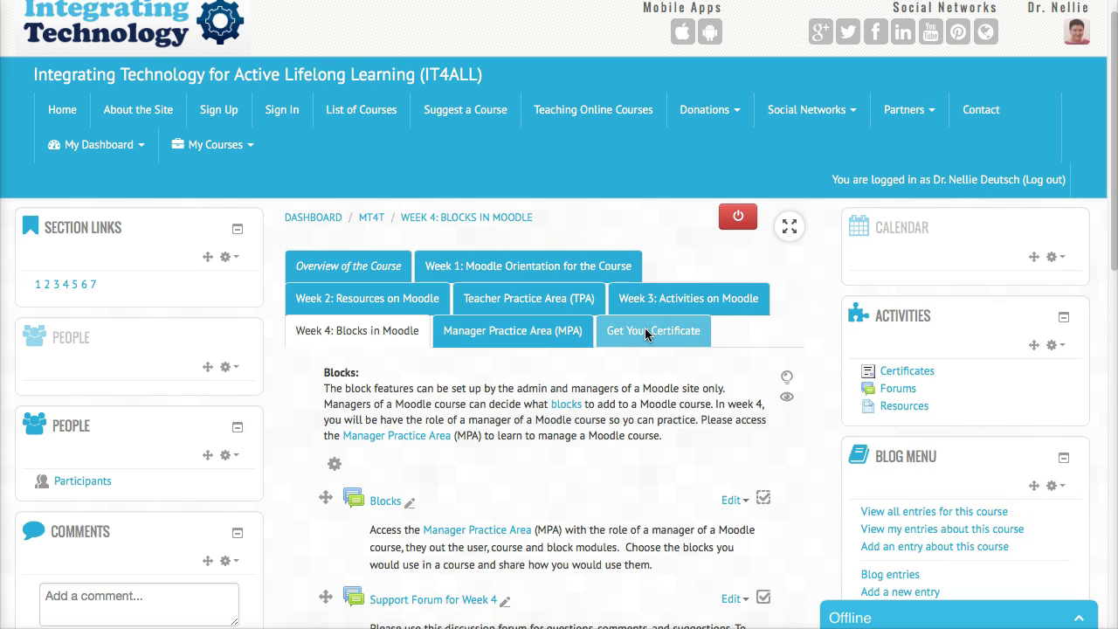
Step: Open Get Your Certificate and scroll down to the Administration block
click(646, 334)
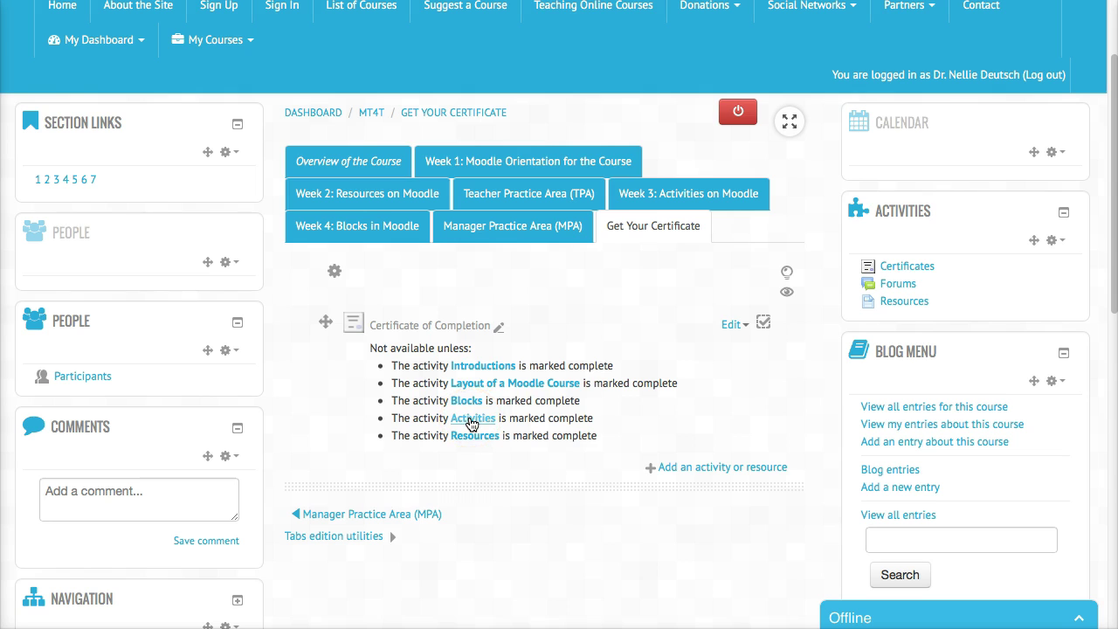
scroll(471, 445, down, 1)
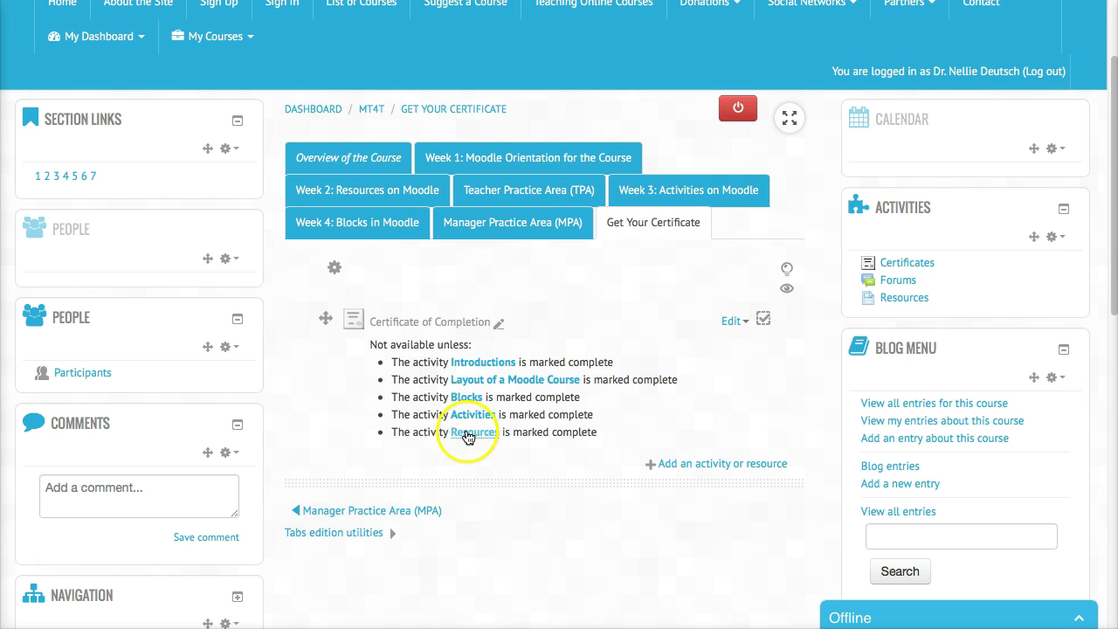
scroll(195, 469, down, 1)
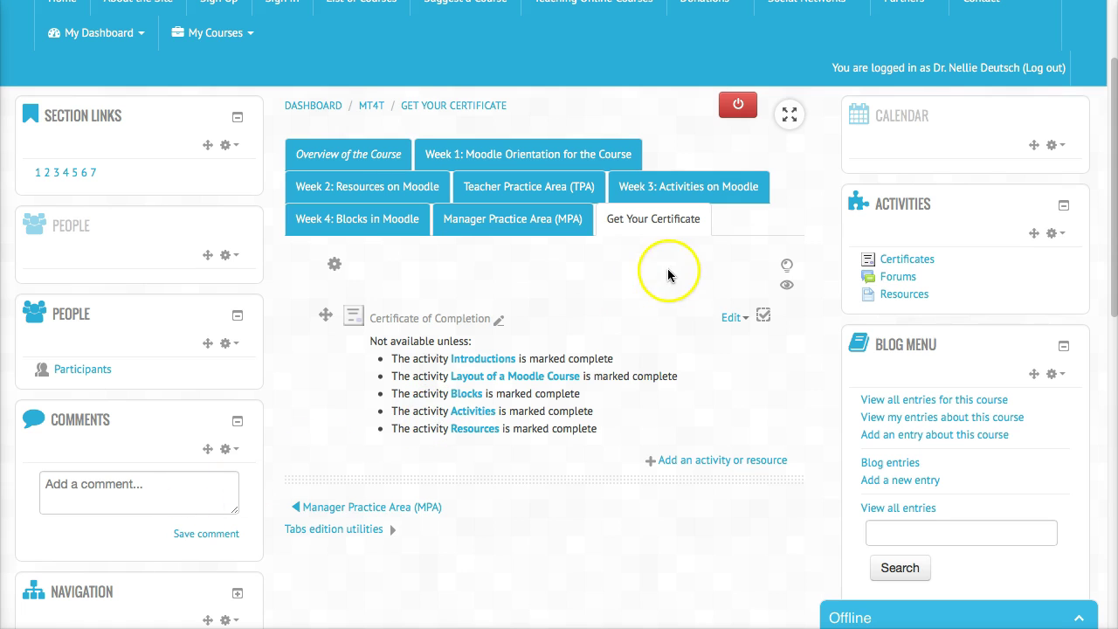
scroll(217, 483, down, 10)
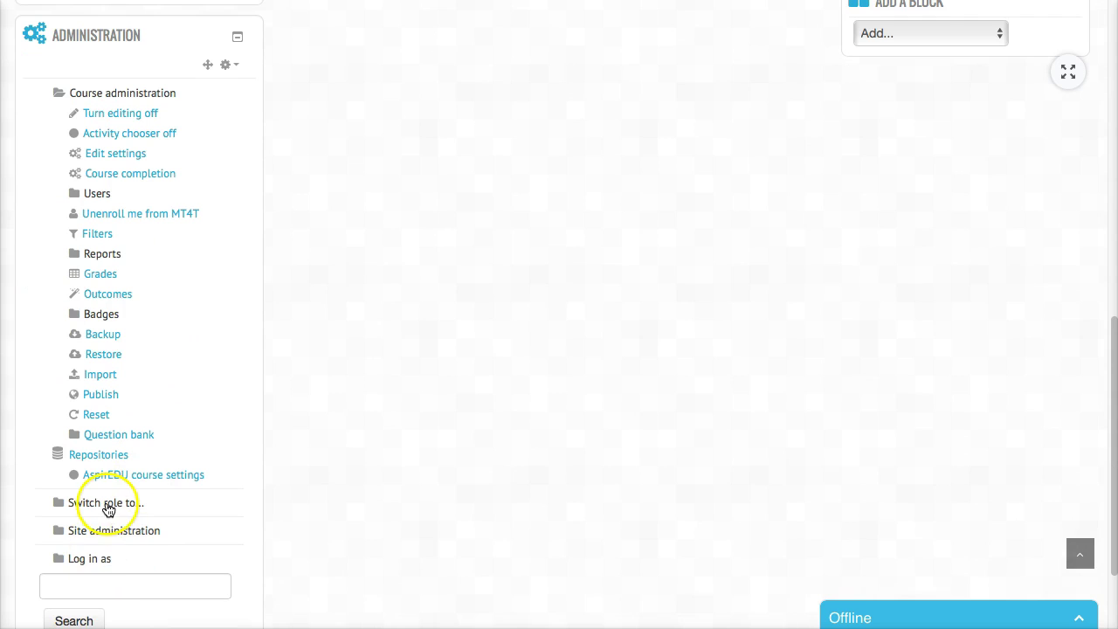
Step: Switch role to Facilitator and scroll through the certificate section in that view
click(106, 504)
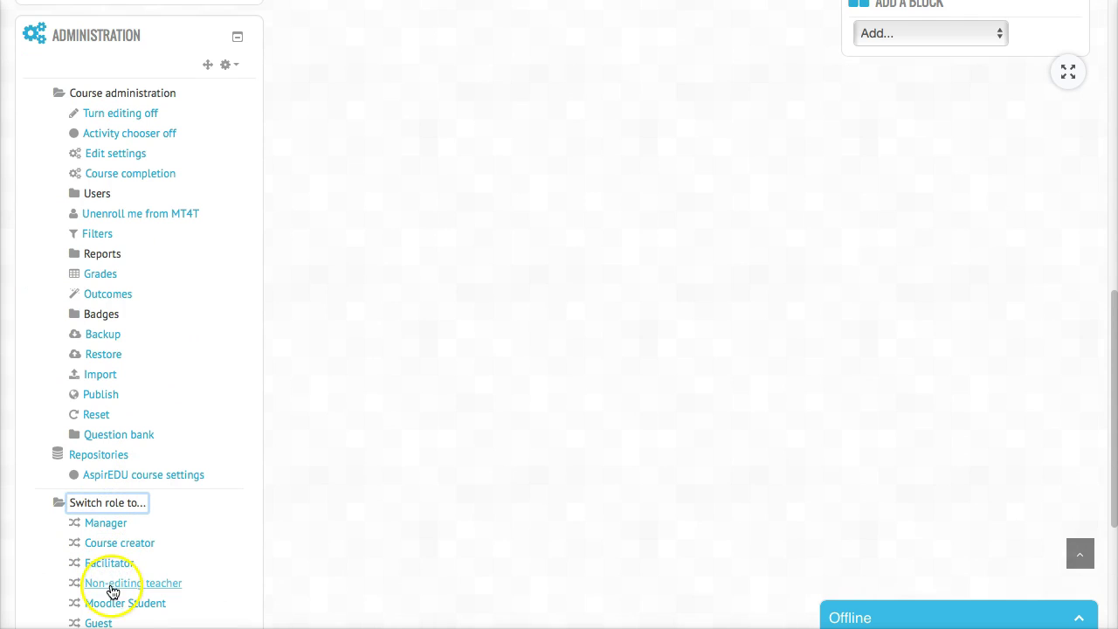
click(118, 566)
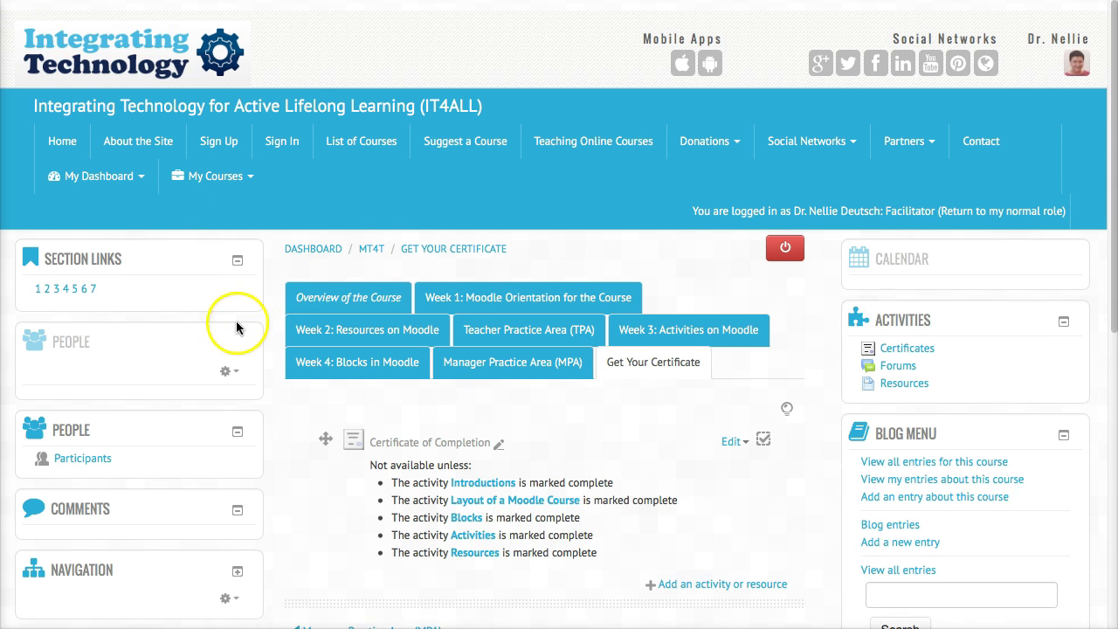
scroll(237, 324, down, 5)
scroll(121, 488, down, 8)
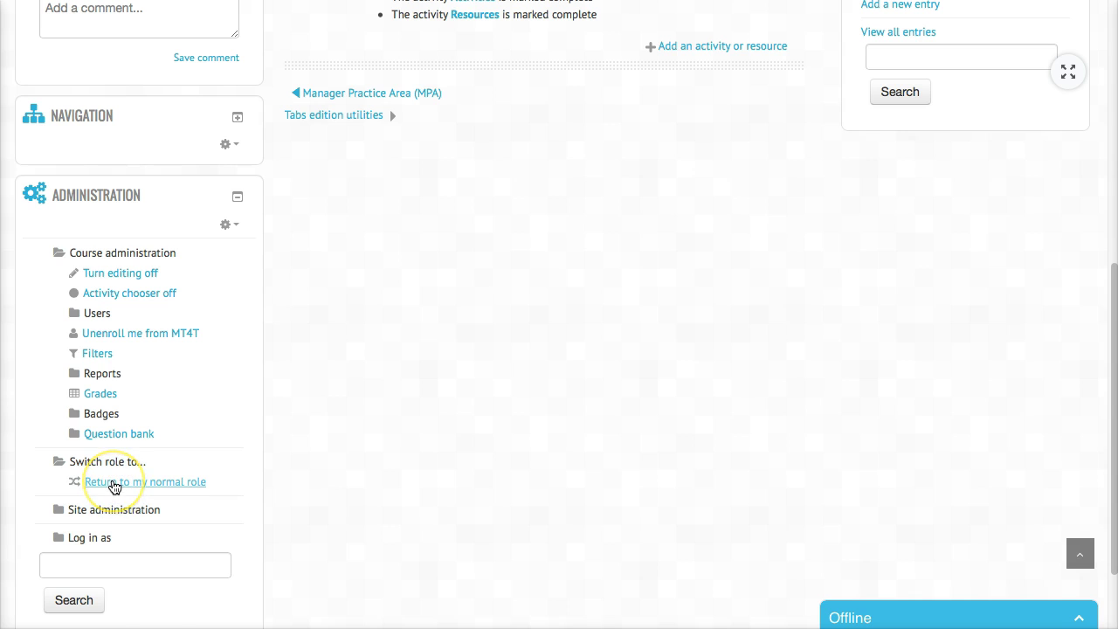
Step: Return to the normal role, then switch role to Moodler Student
click(114, 483)
scroll(115, 486, down, 3)
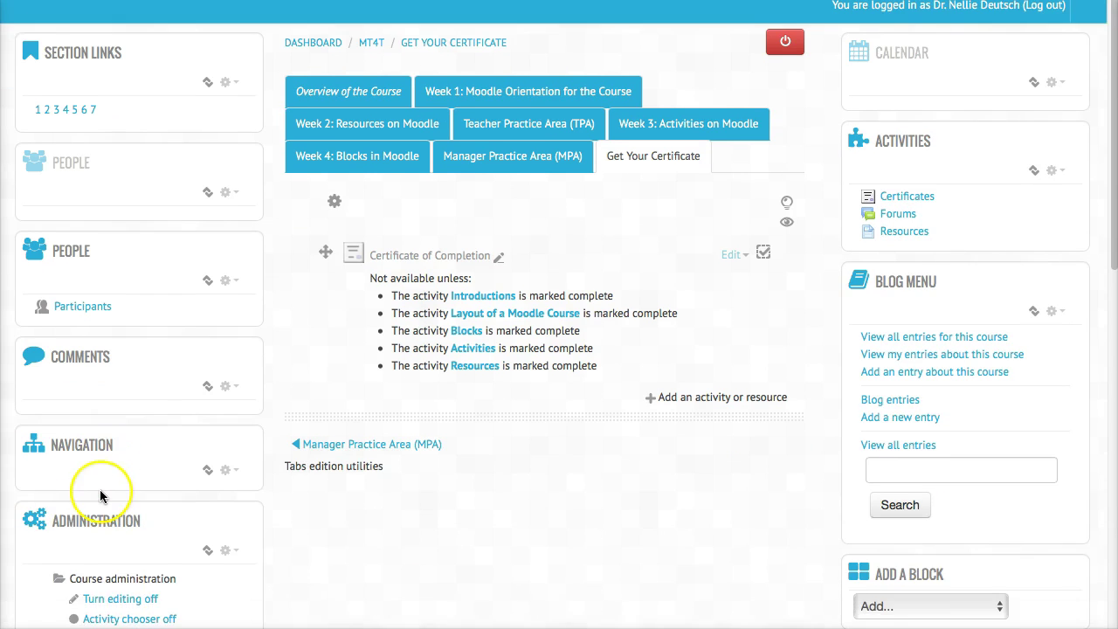
scroll(101, 496, down, 5)
scroll(100, 497, down, 7)
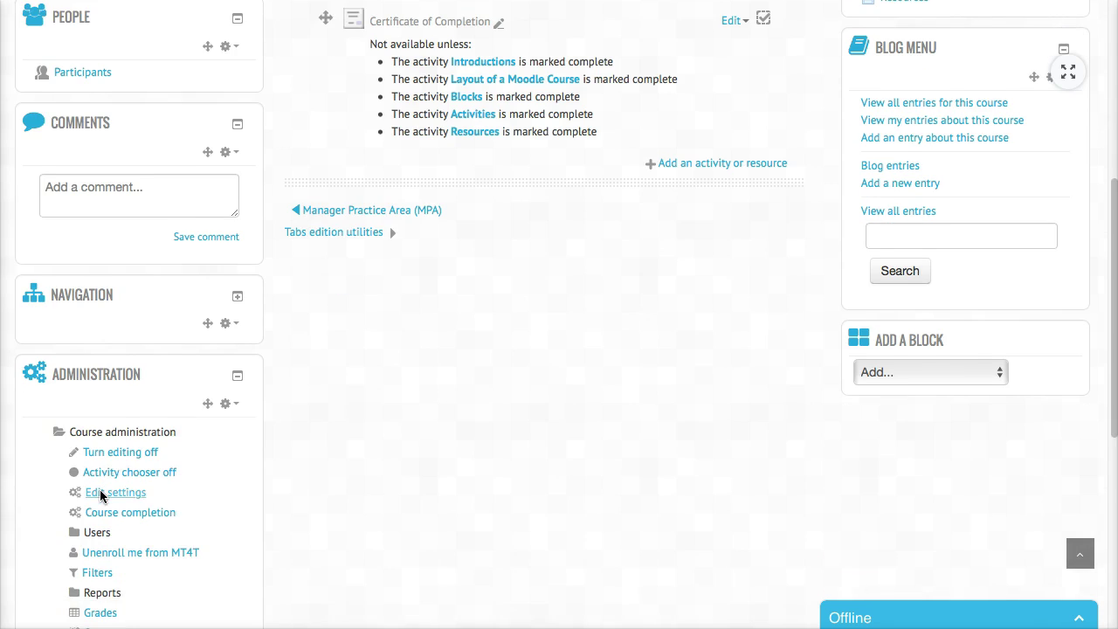
scroll(100, 496, down, 3)
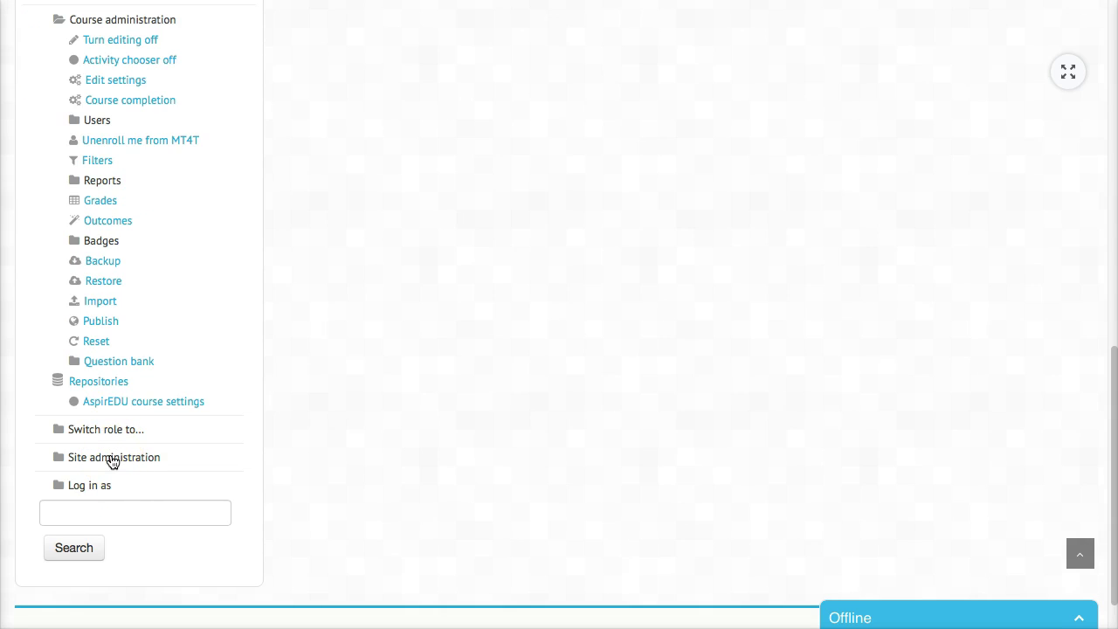
click(106, 429)
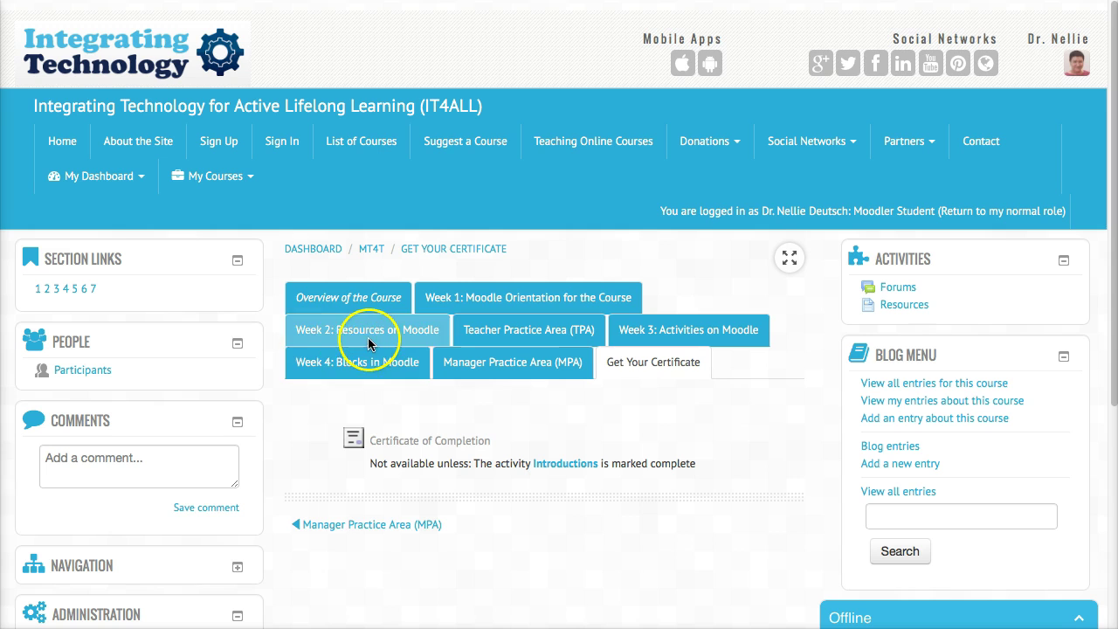
Step: Expand Badges under MT4T in the Navigation block to show Course badges
scroll(171, 419, down, 3)
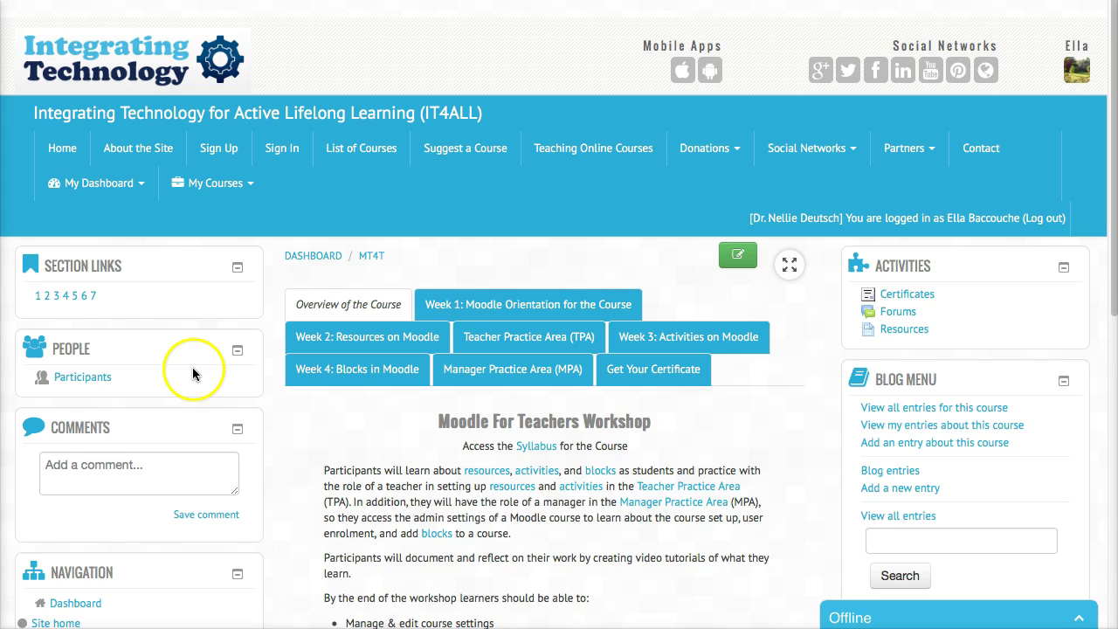
scroll(154, 393, down, 5)
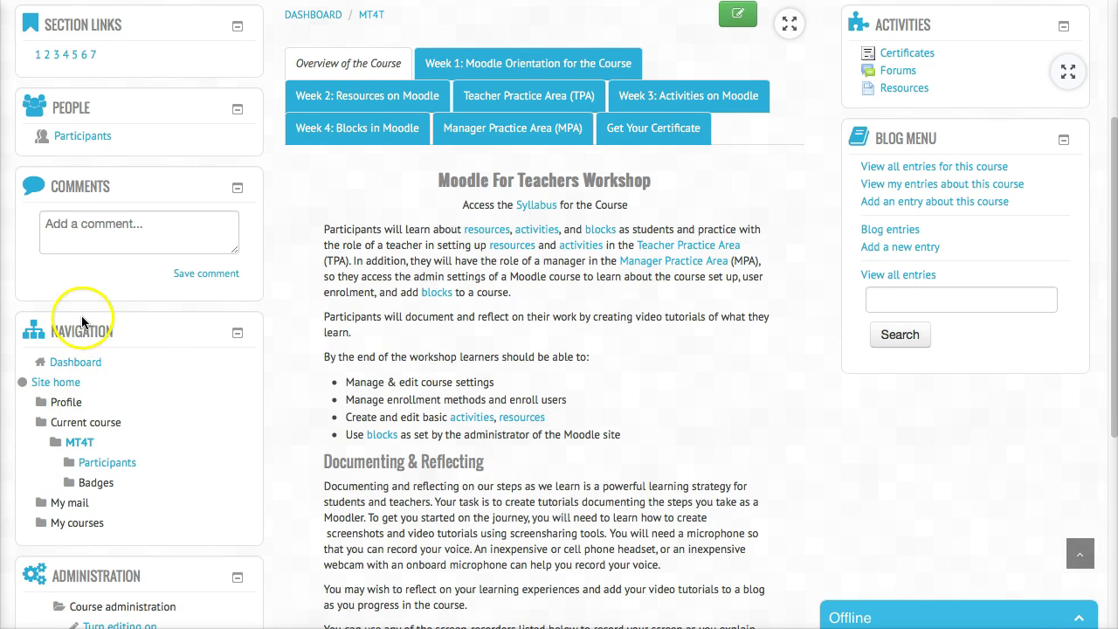
scroll(79, 341, down, 2)
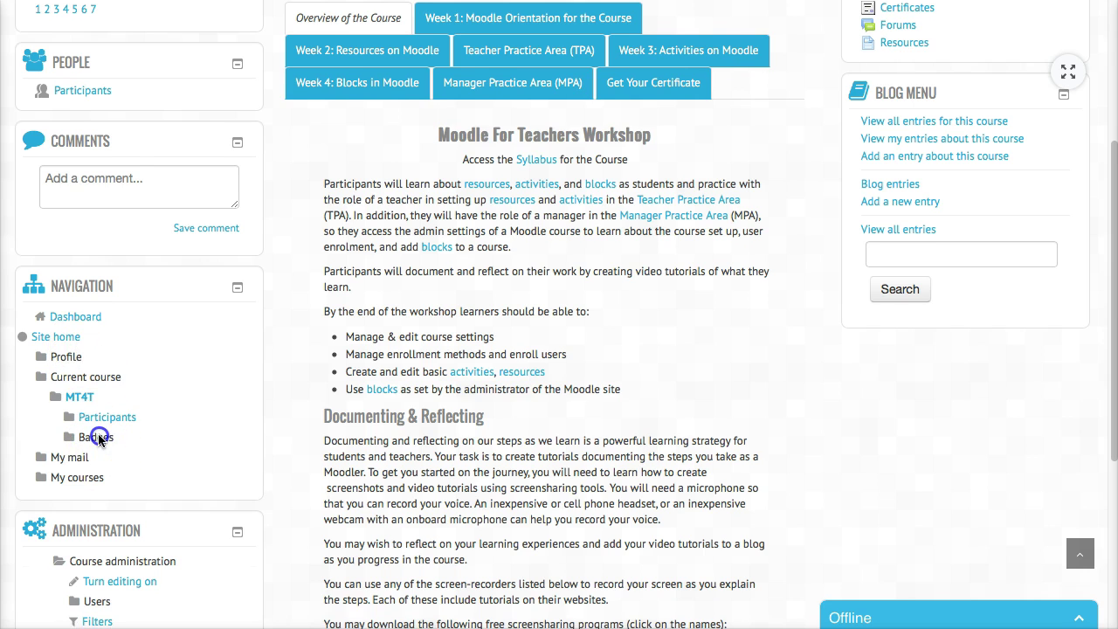
click(98, 438)
scroll(109, 462, down, 1)
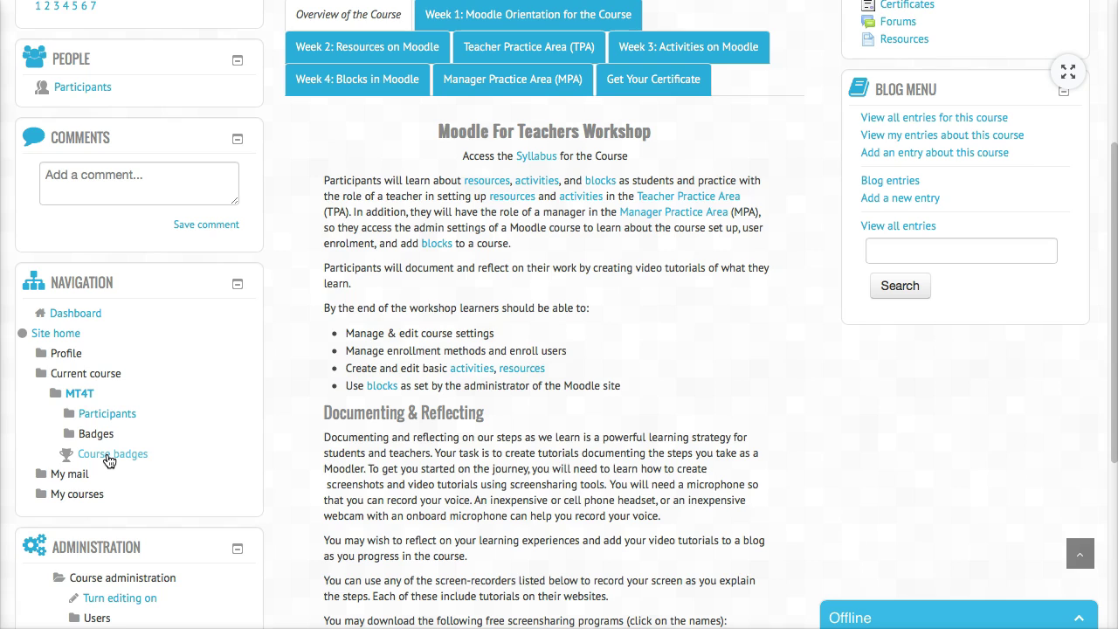
Step: Open Course badges and review the four badges and their criteria
click(111, 455)
scroll(394, 402, down, 4)
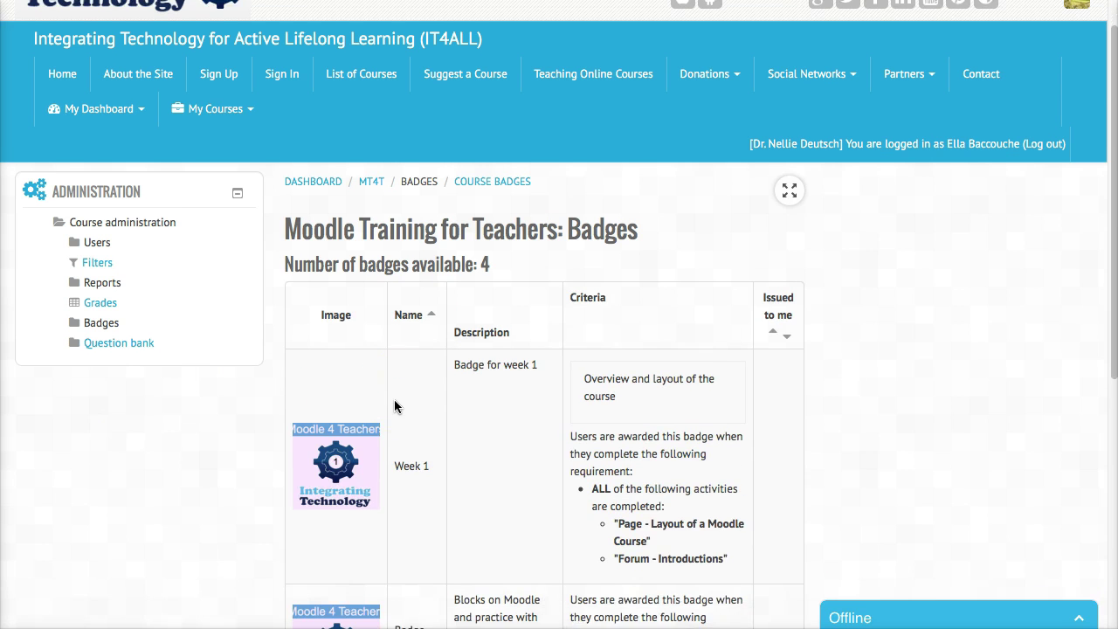
scroll(394, 405, down, 3)
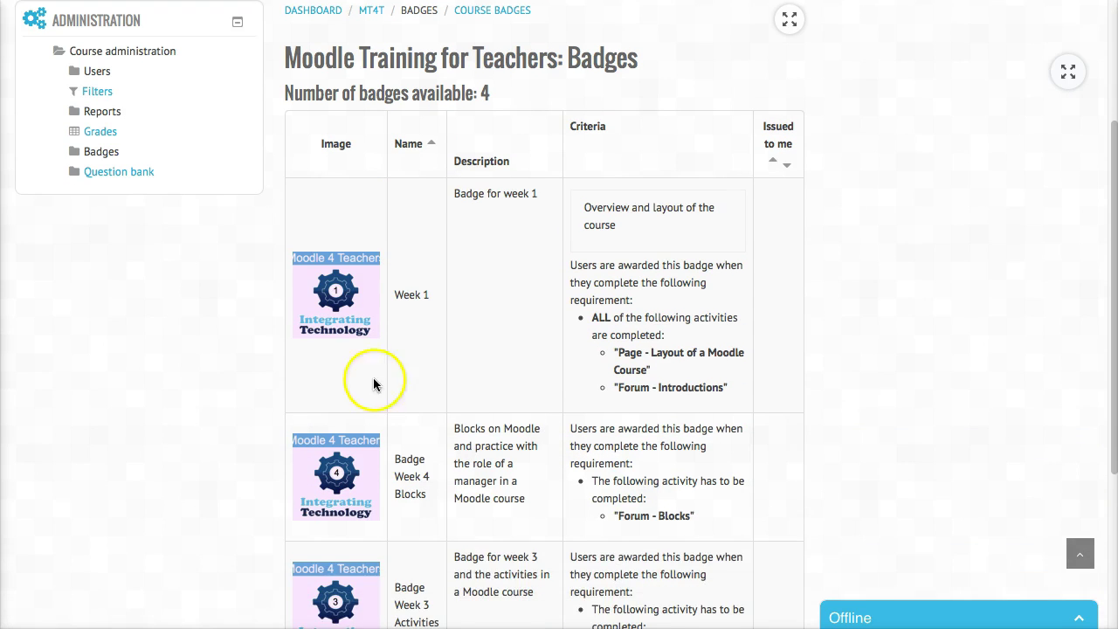
scroll(332, 441, down, 3)
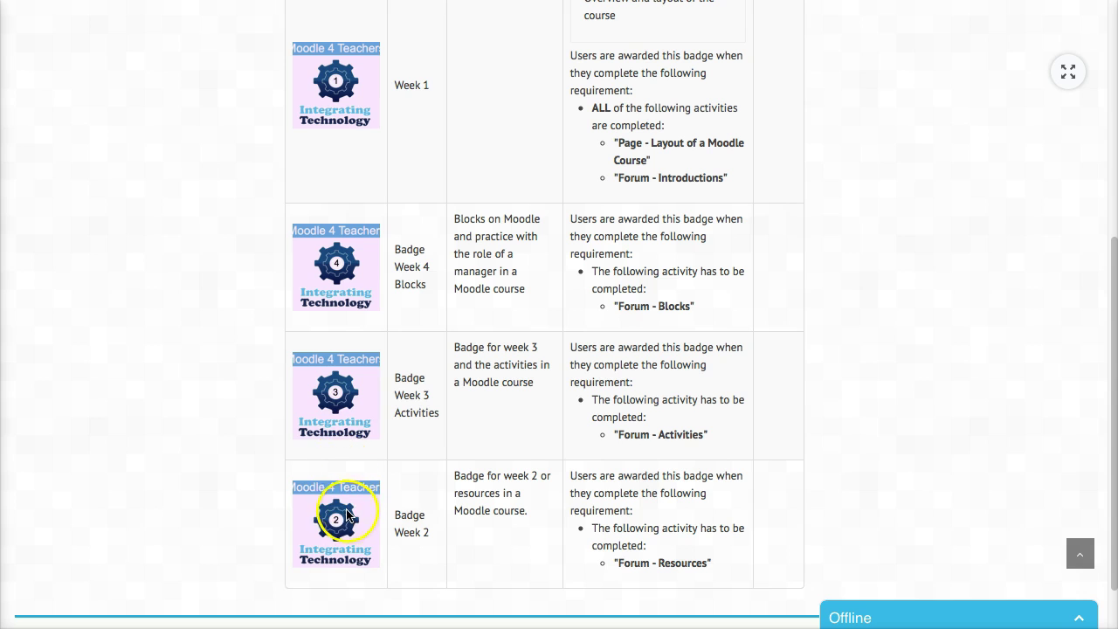
scroll(347, 502, up, 1)
scroll(498, 262, up, 3)
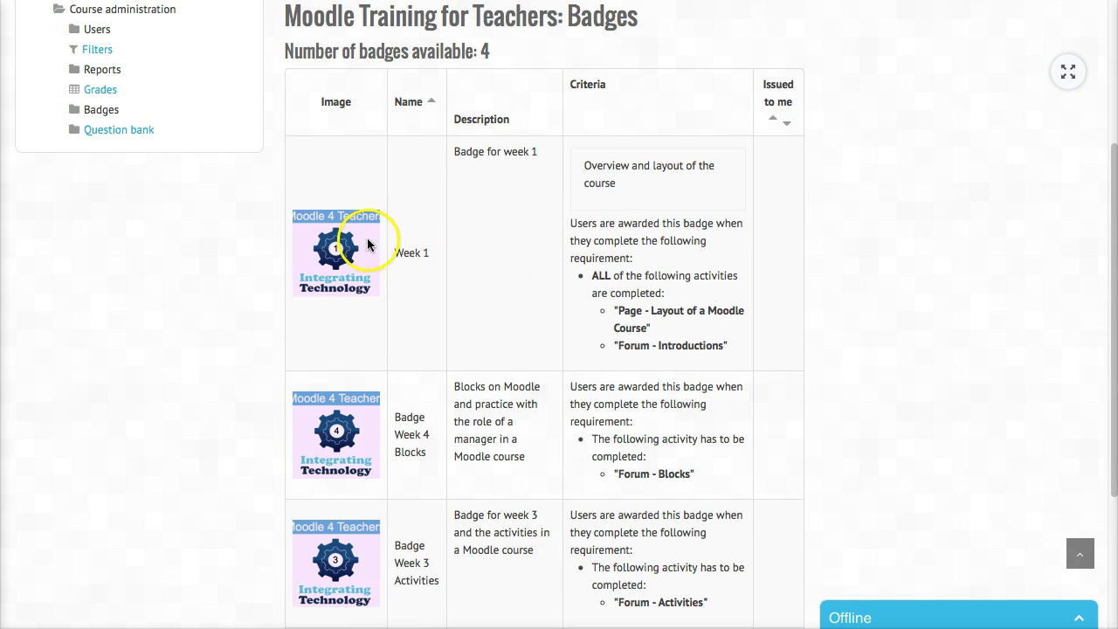
scroll(503, 271, down, 3)
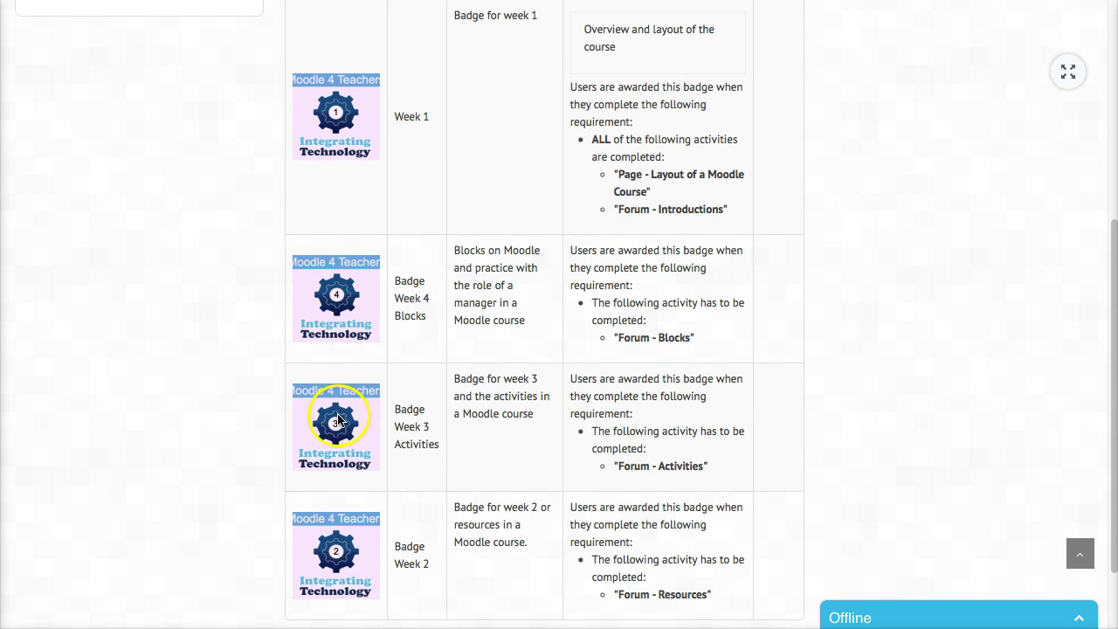
scroll(349, 542, down, 1)
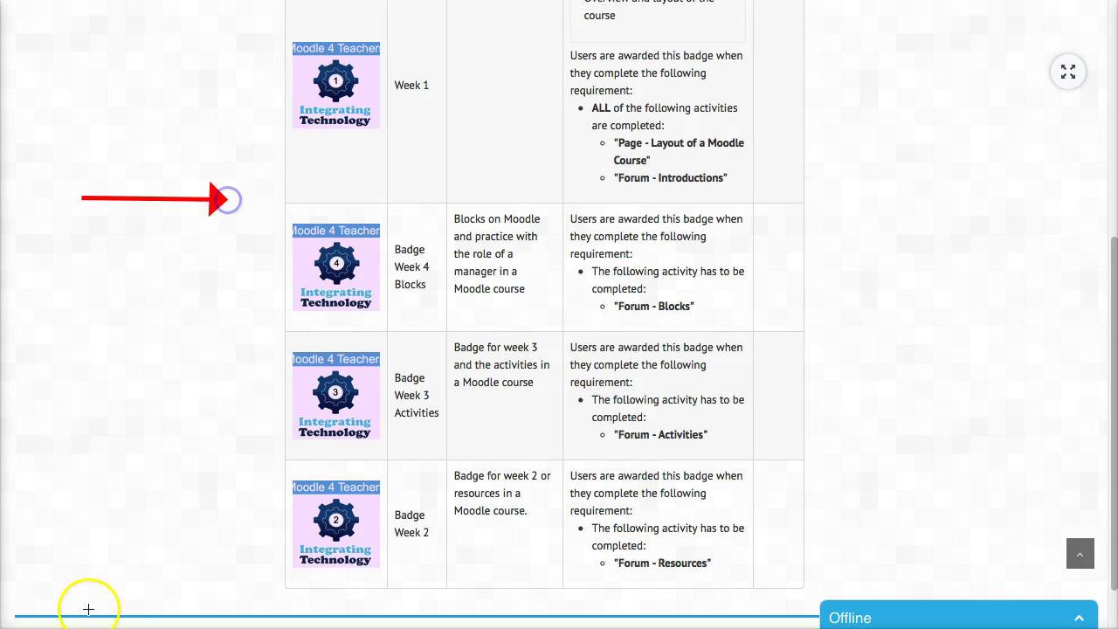
scroll(582, 317, up, 5)
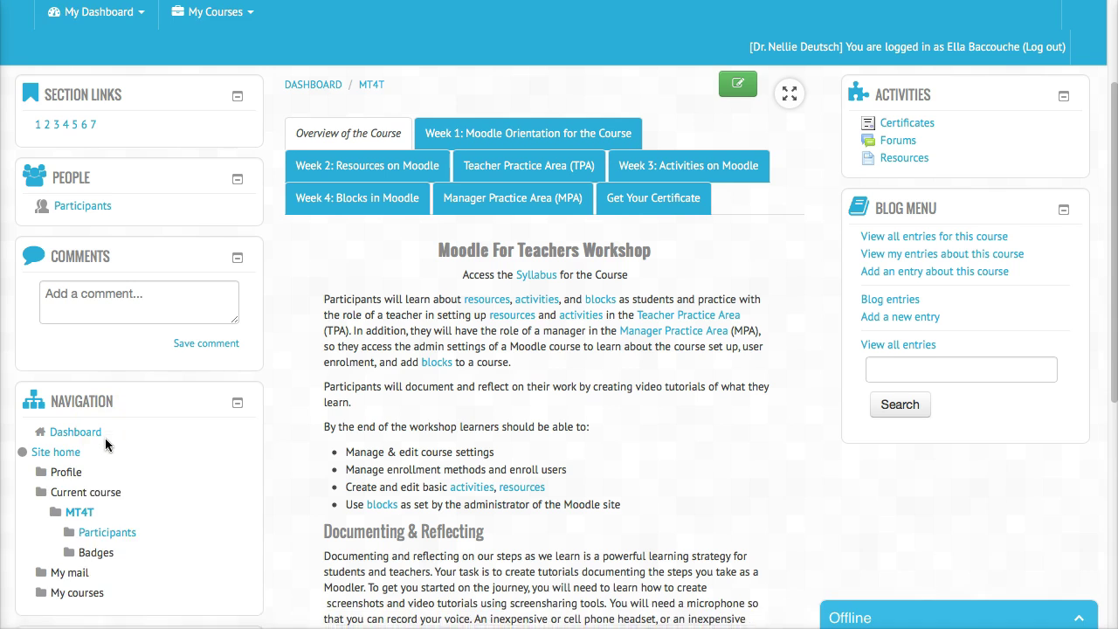
Step: Return to the MT4T course overview and scroll to its Navigation and Administration blocks
scroll(67, 287, up, 1)
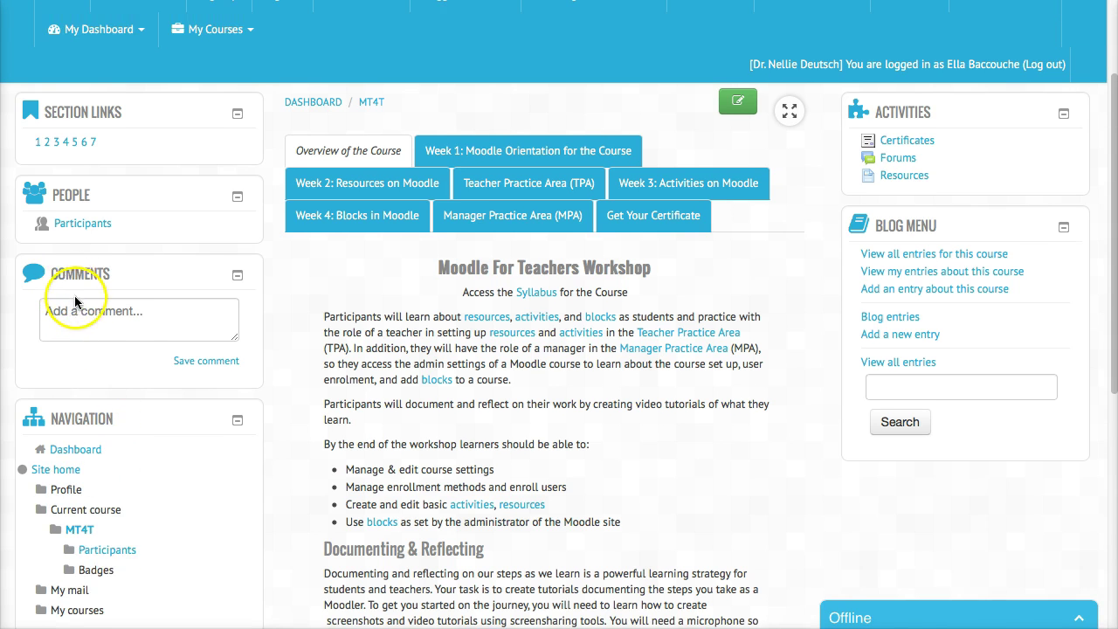
scroll(92, 367, down, 3)
scroll(109, 388, down, 3)
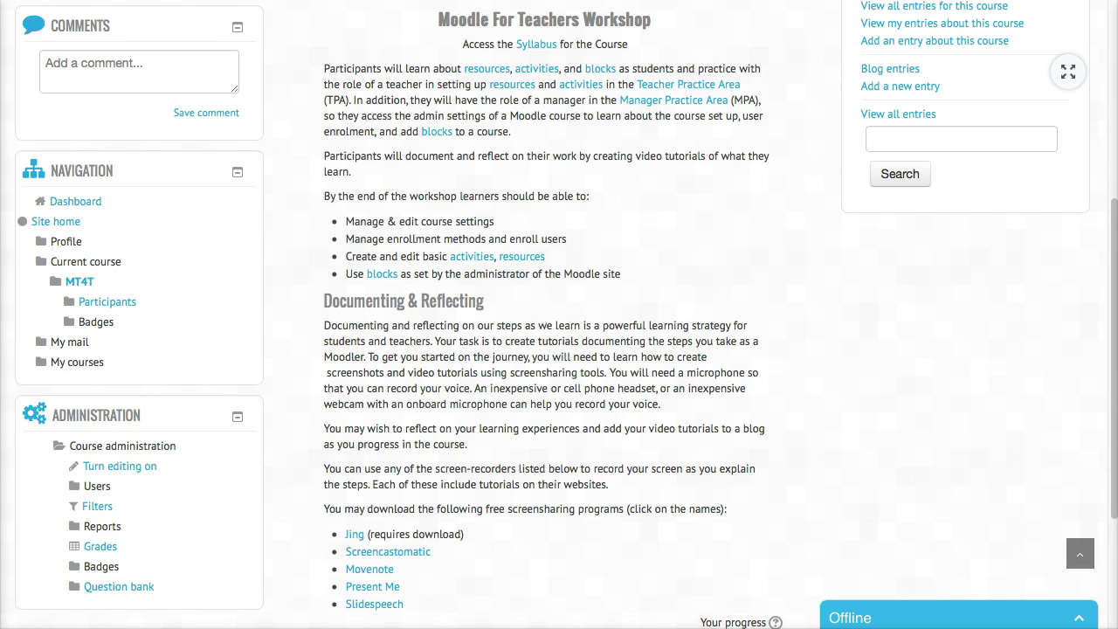
click(194, 313)
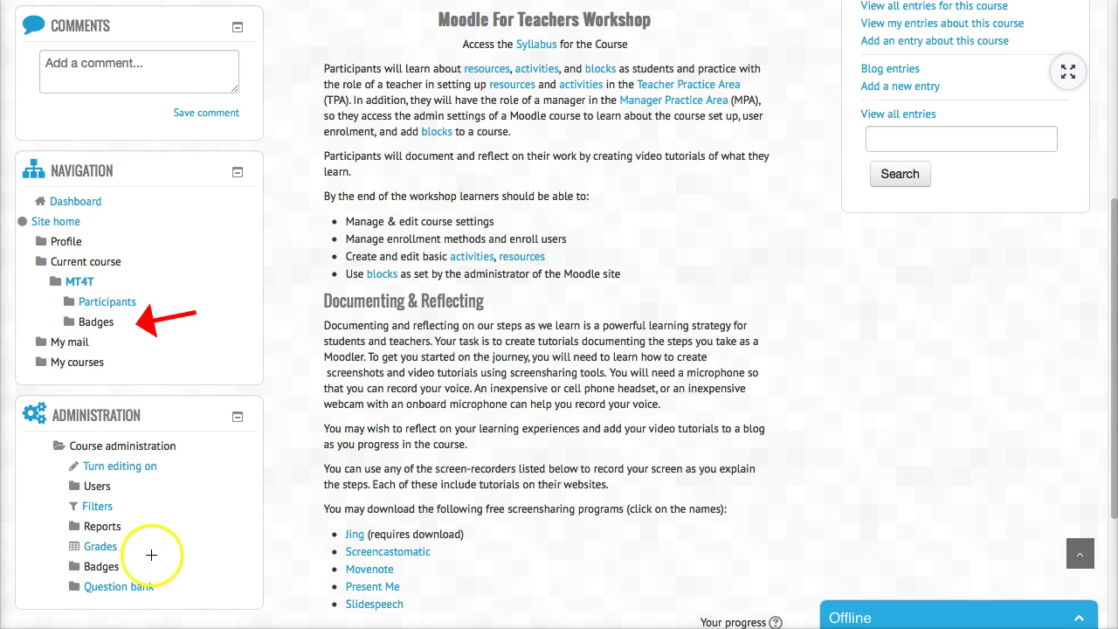
click(145, 564)
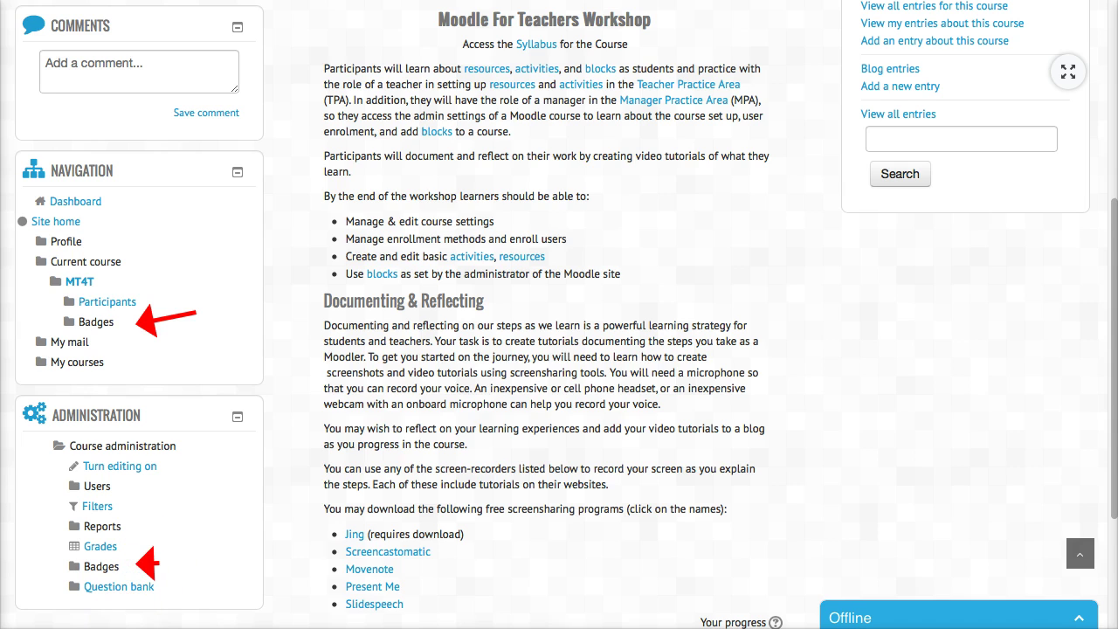